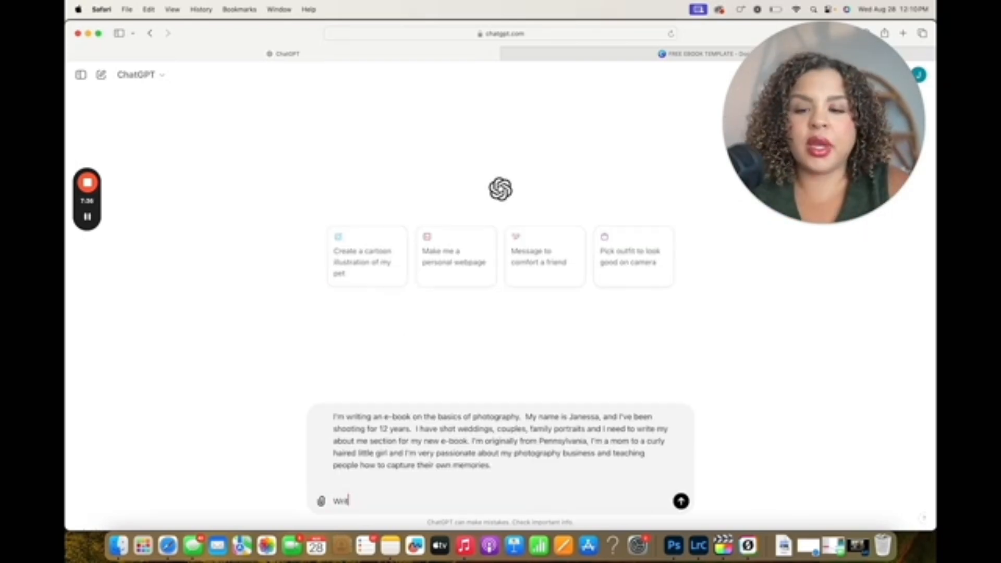
Finish the e-book background prompt with "Write my bio and keep it simple." and submit it to generate the author bio
text(te my)
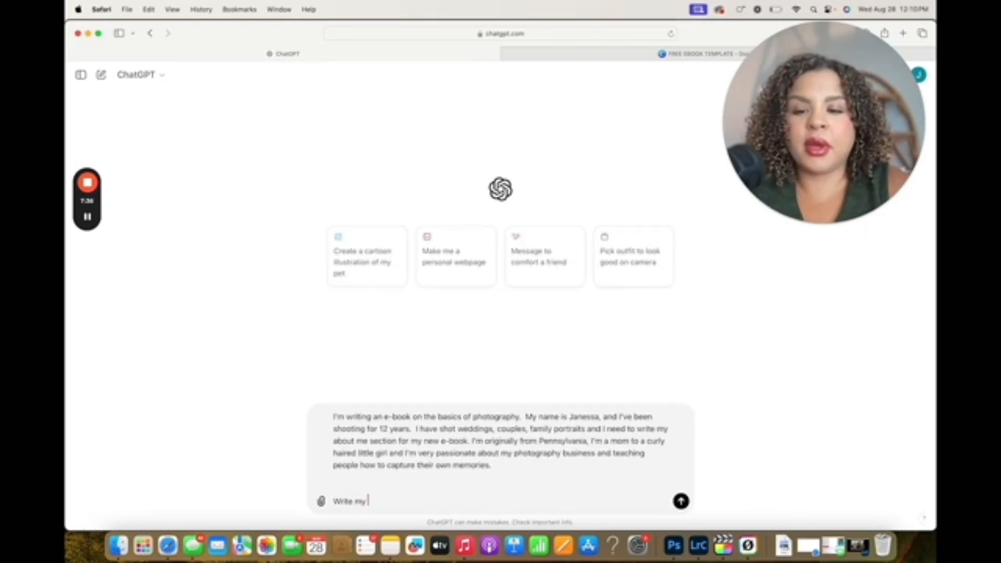
text( bio and keep )
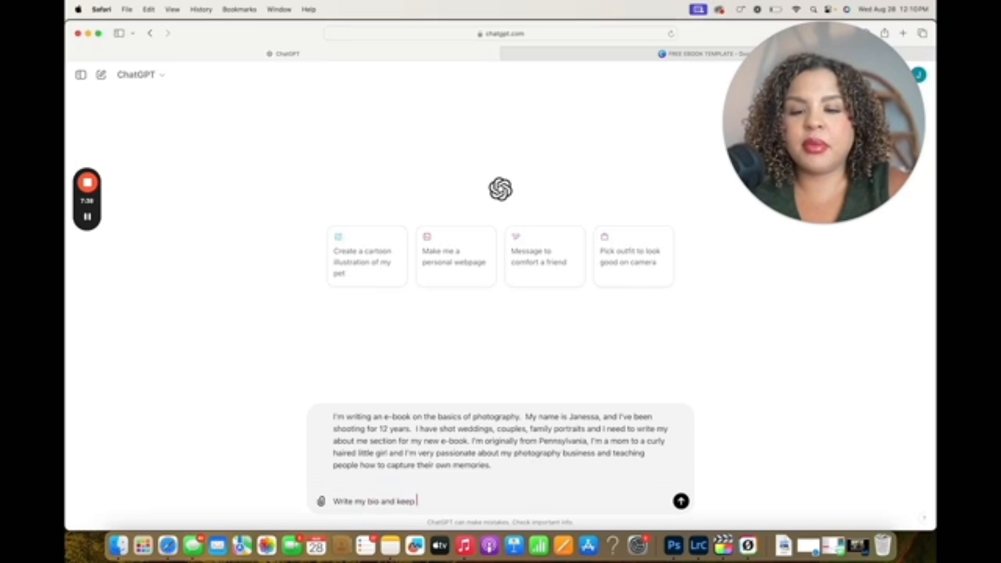
text(it simple.)
key(Return)
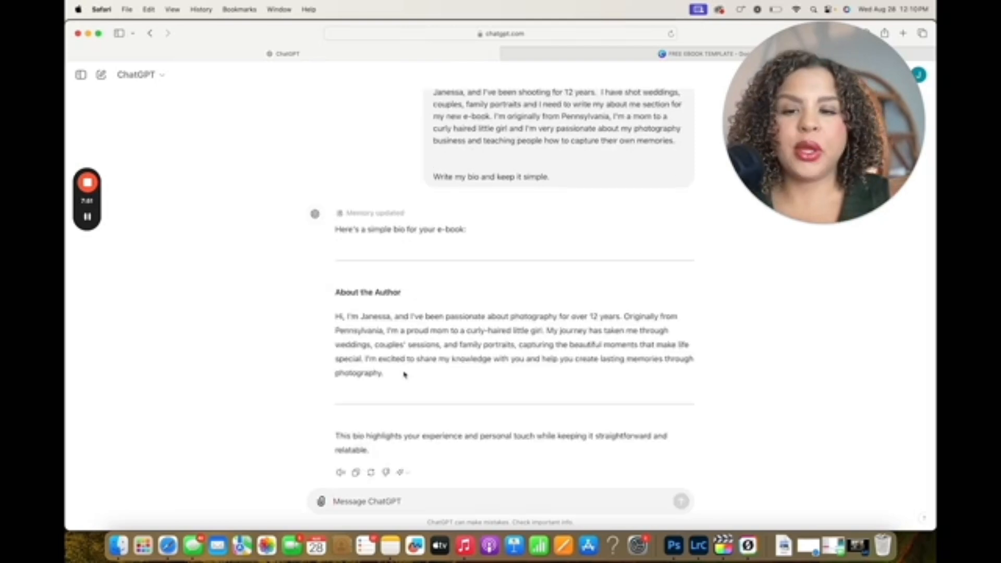
drag(404, 374, 344, 168)
click(374, 300)
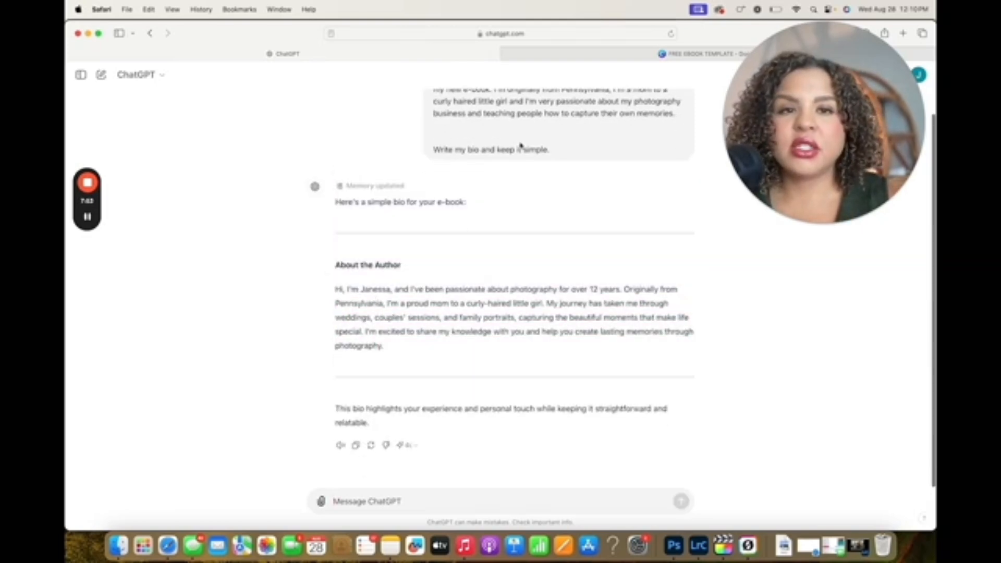
Switch to the Canva e-book template and replace the cover title with "Photography 101" on two lines
click(599, 55)
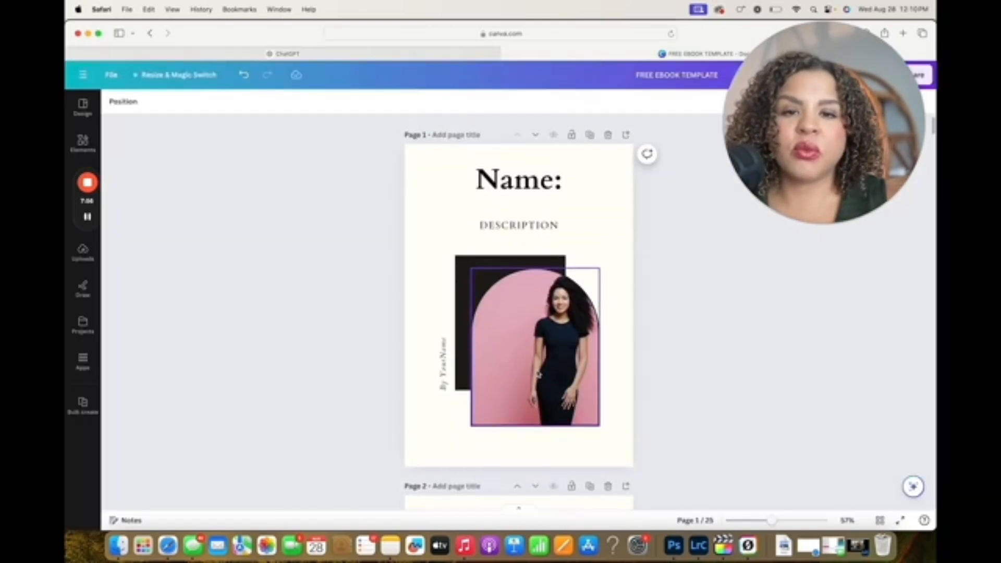
double_click(528, 180)
key(super+a)
text(P)
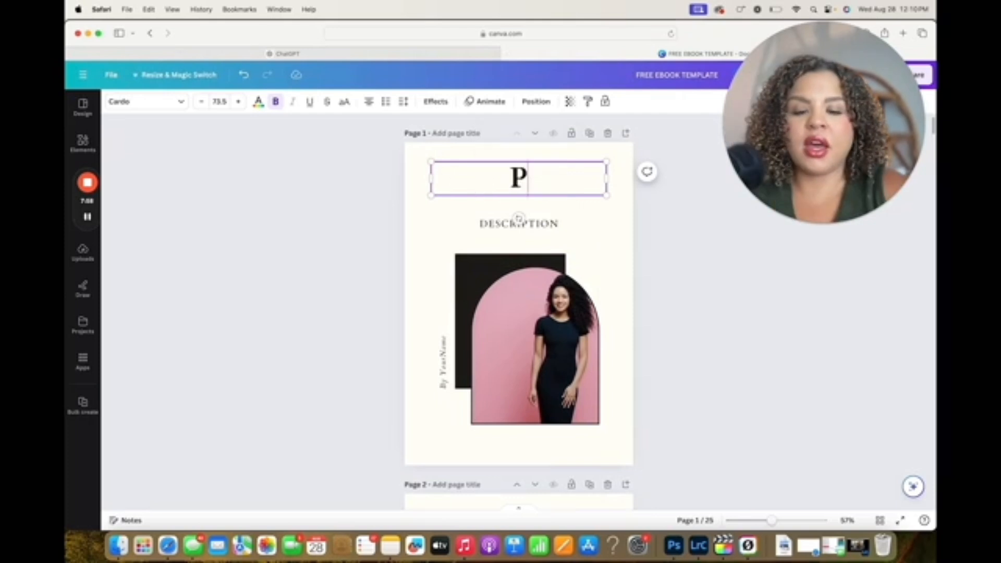
text(hotography)
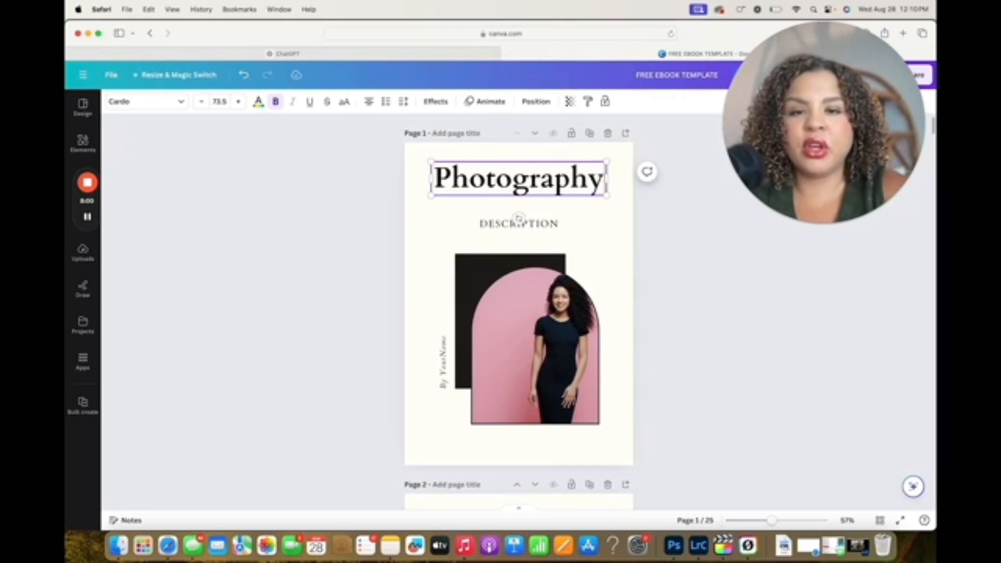
key(Return)
text(101)
Change the cover title's font to Atteron
click(159, 102)
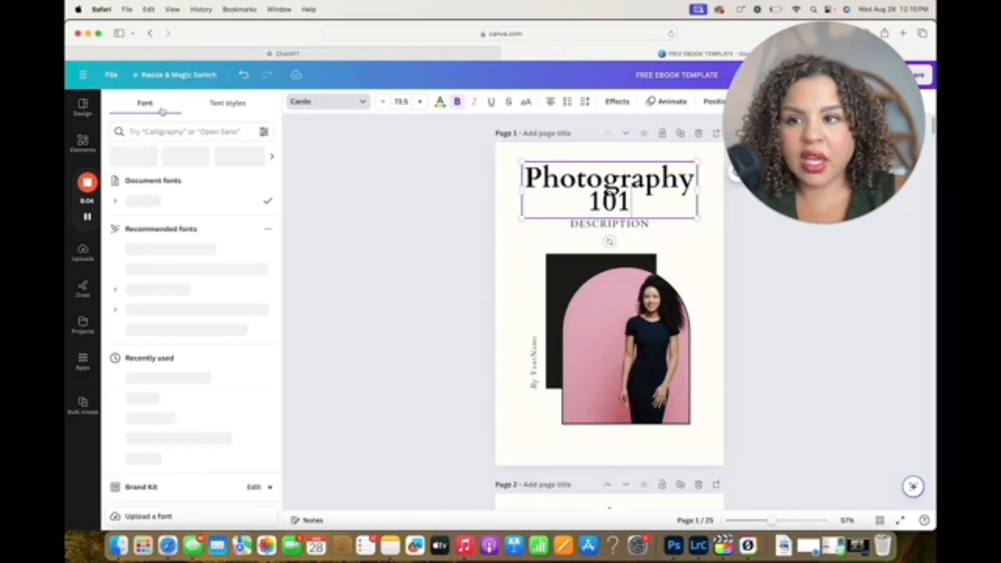
click(202, 258)
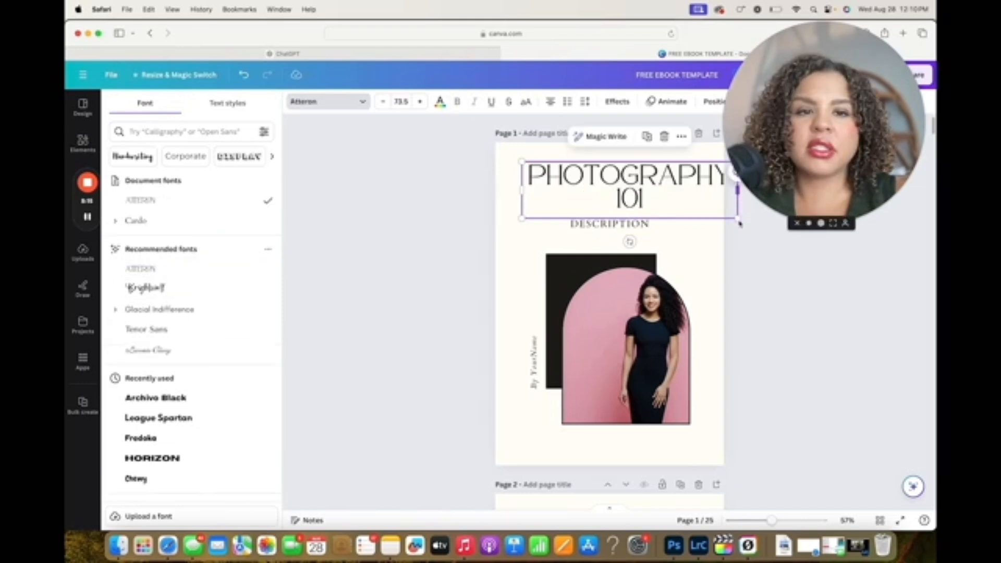
drag(739, 221, 794, 171)
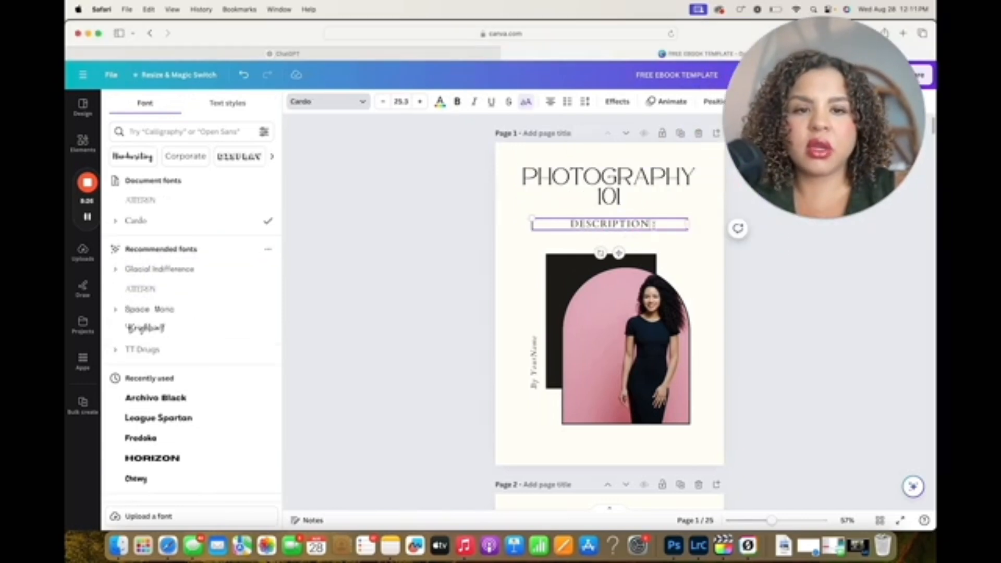
Replace the cover's description placeholder with the subtitle "THE BASICS OF PHOTOGRAPHY"
drag(654, 225, 559, 226)
text(BAS)
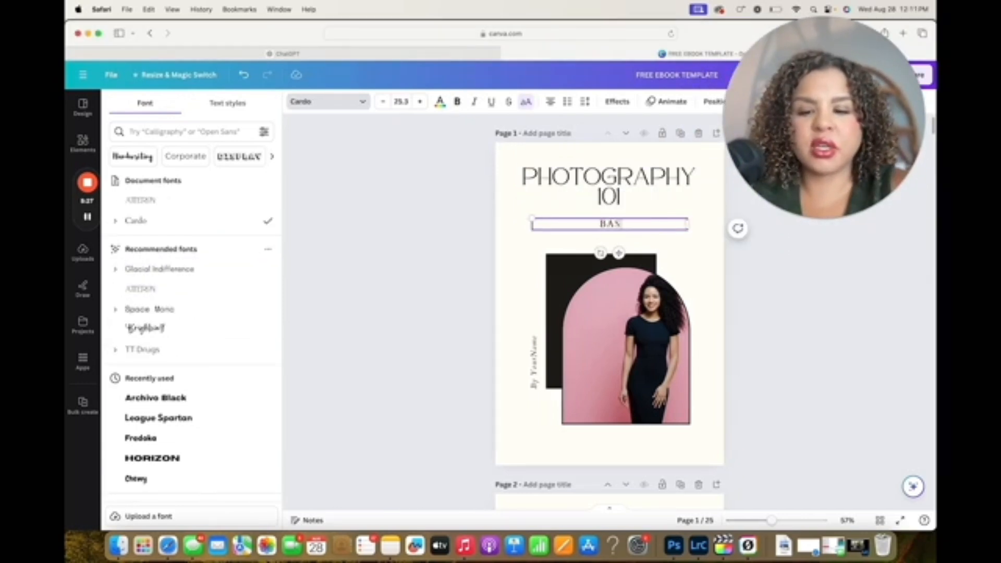
text(ICS OF)
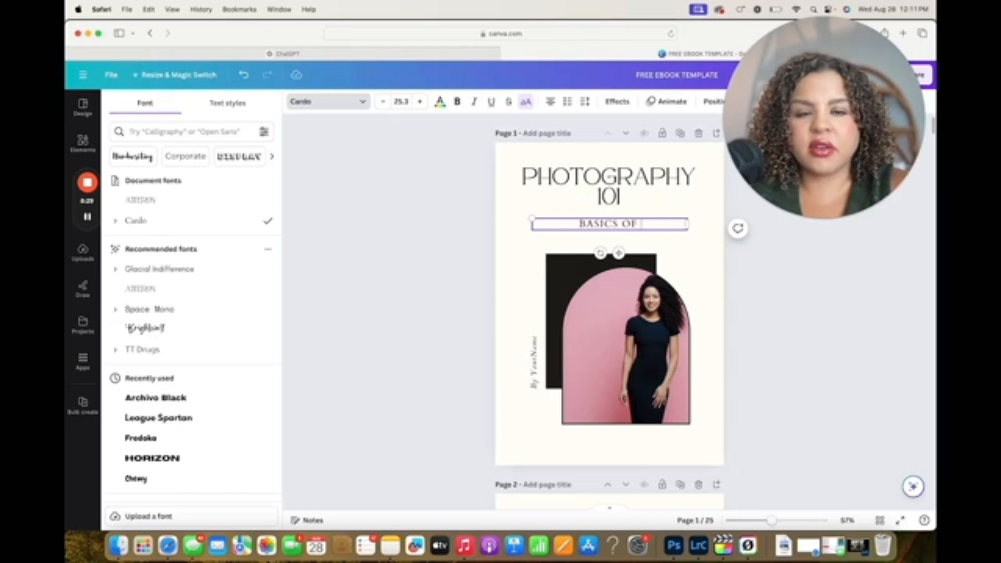
key(BackSpace)
key(BackSpace)
key(BackSpace)
key(BackSpace)
key(BackSpace)
key(BackSpace)
key(BackSpace)
key(BackSpace)
key(BackSpace)
key(BackSpace)
text(THE)
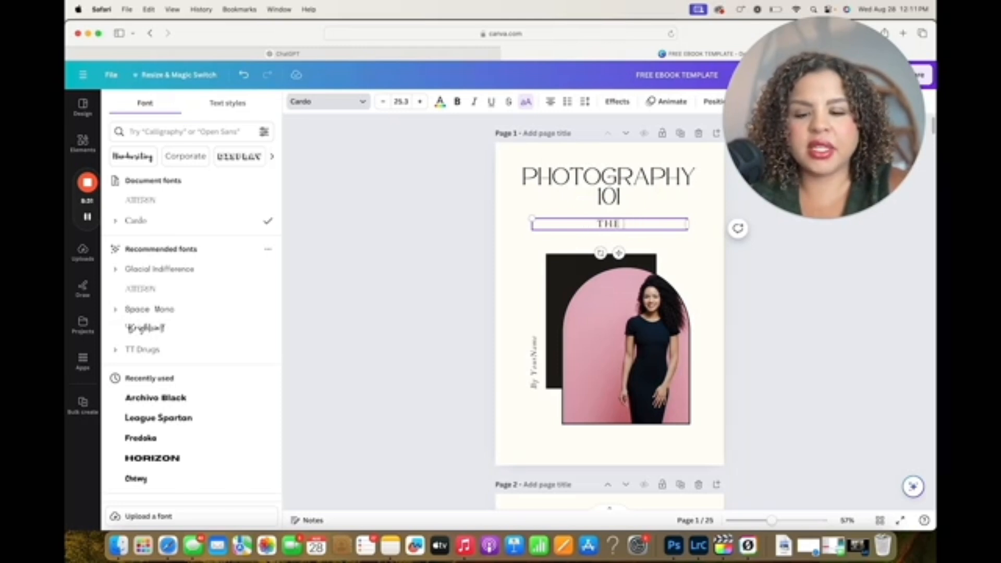
text( BASICS O)
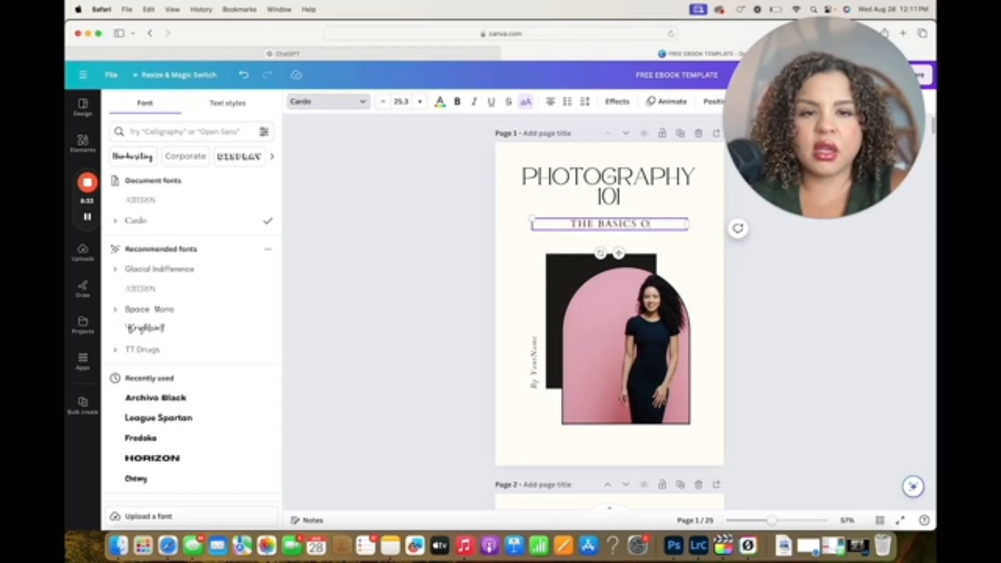
text(F PHOTOGRAPHY)
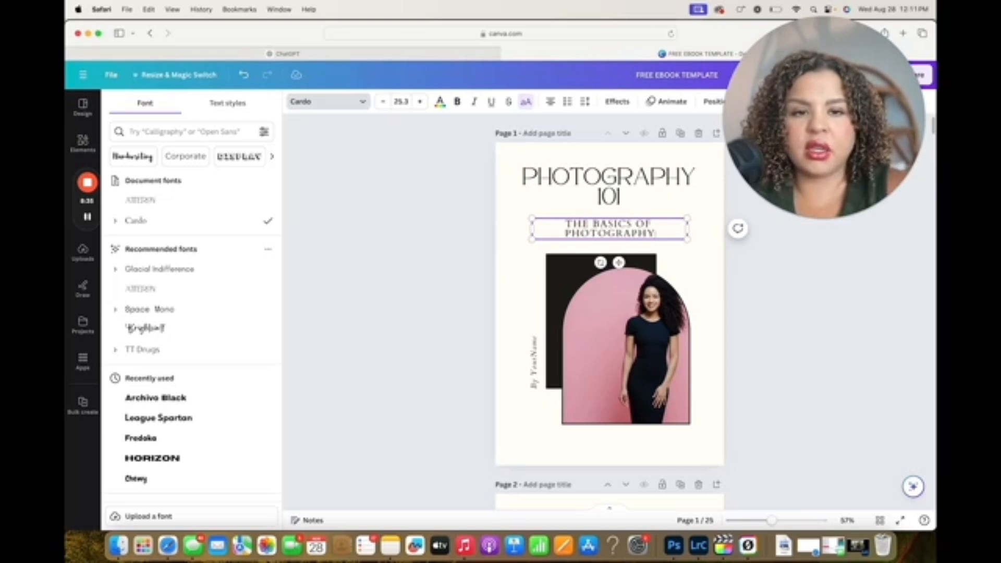
Replace the name placeholder in the cover's vertical byline with the author's name
double_click(444, 361)
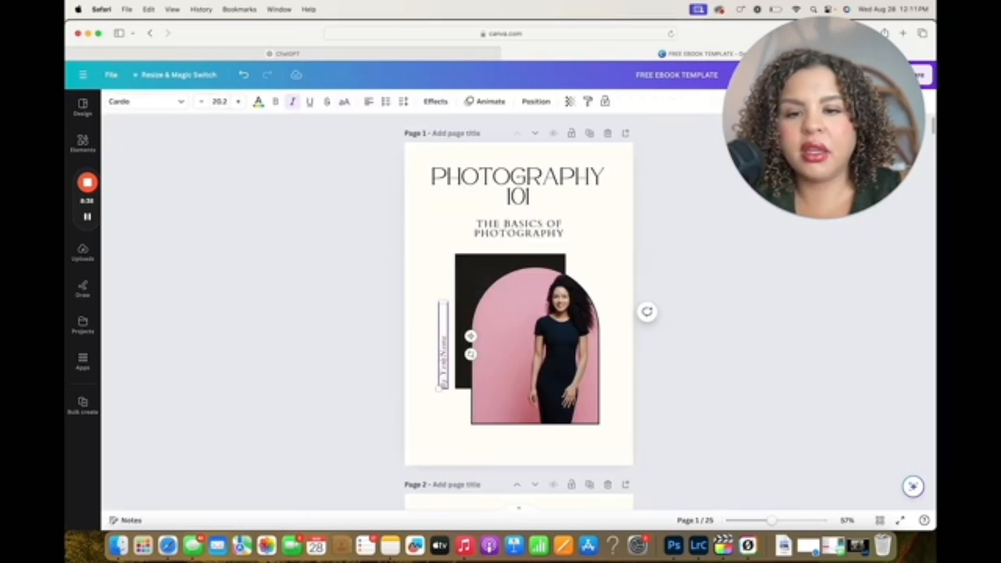
double_click(444, 361)
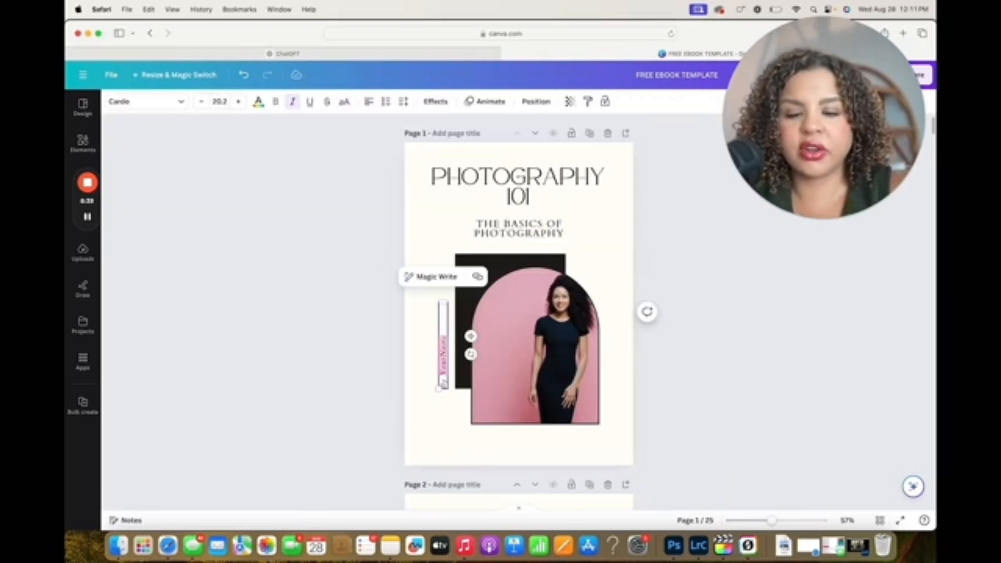
text(Vanessa Lyn)
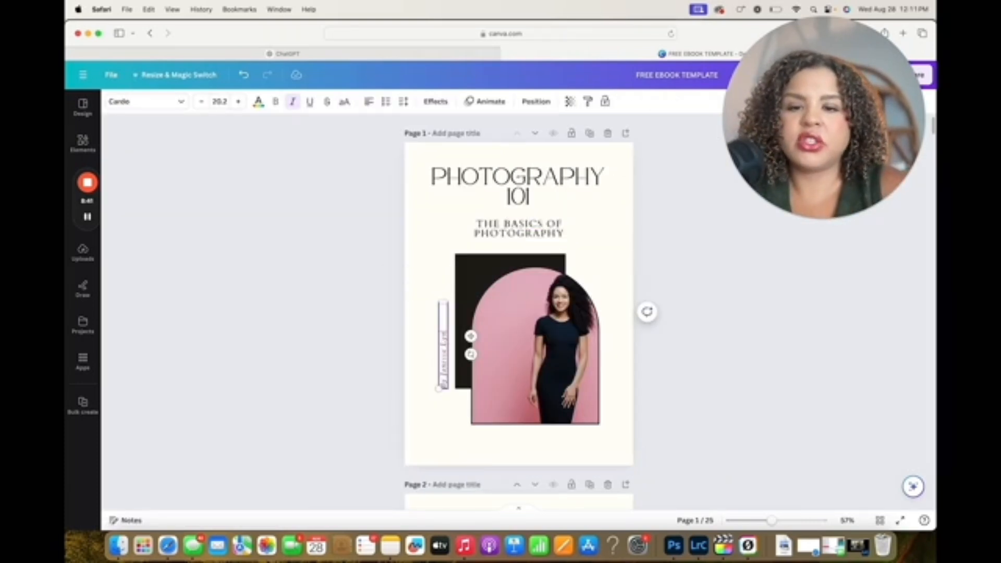
text(ne)
click(518, 316)
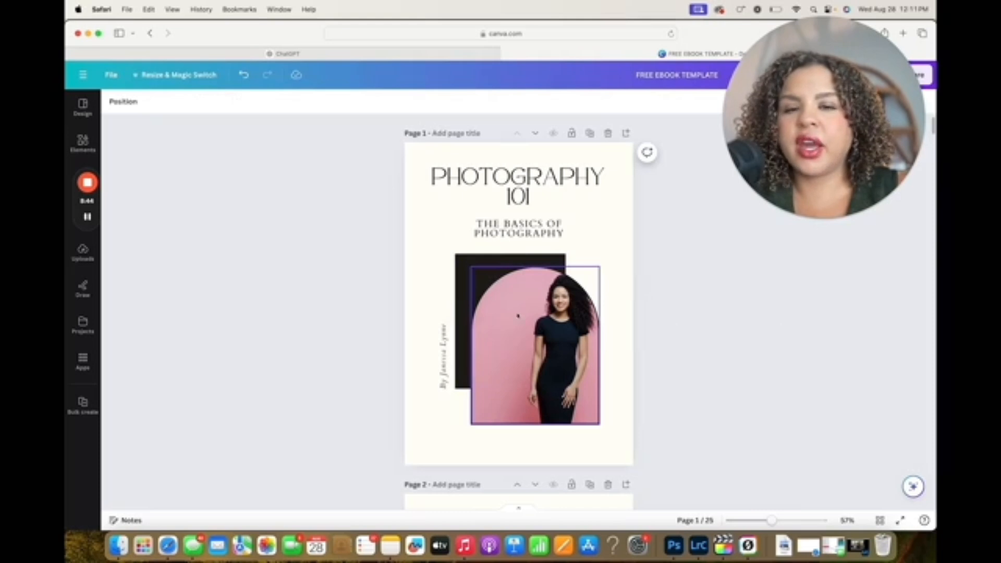
Open the library of design elements
click(83, 143)
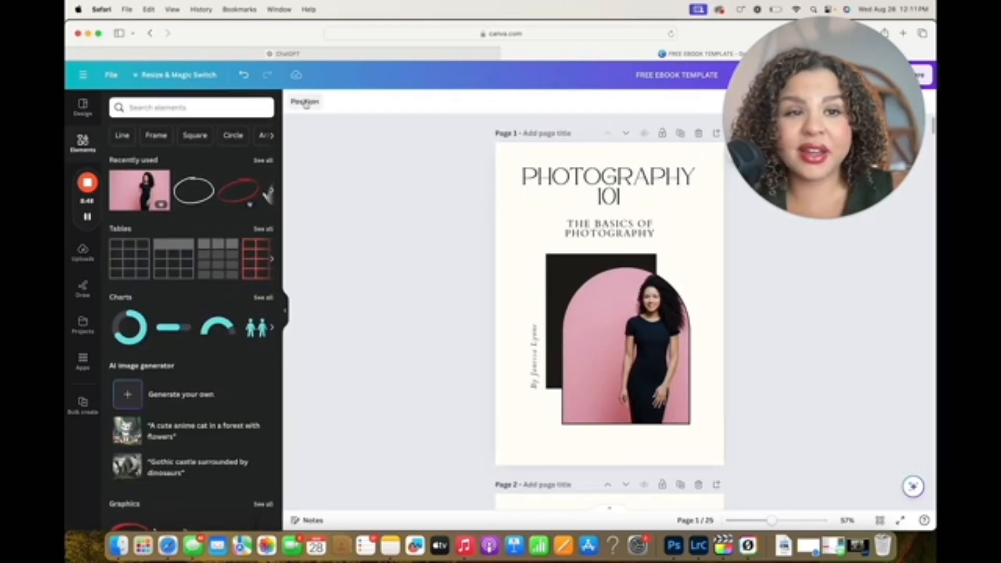
click(509, 225)
click(418, 257)
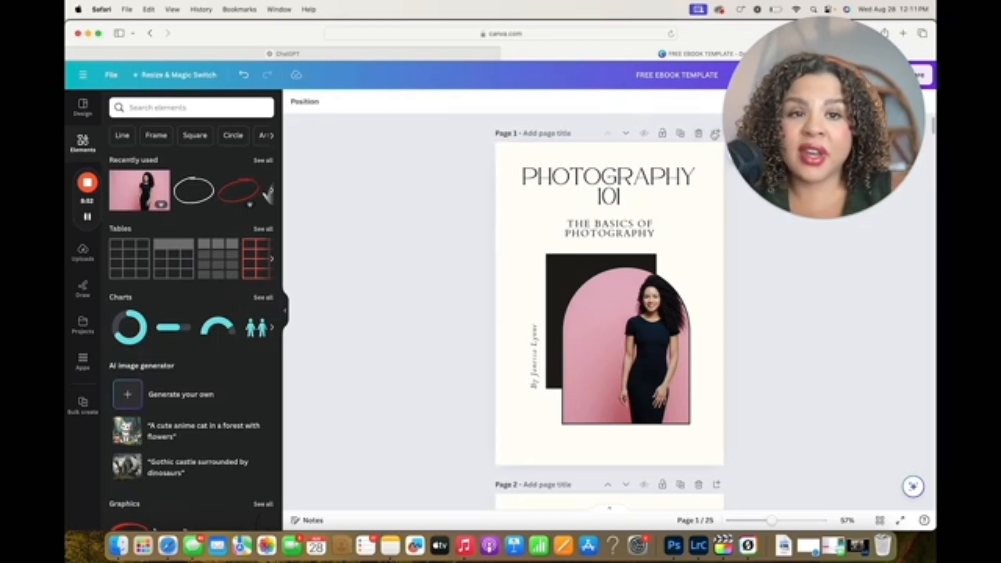
Add a blank page after the cover and delete it again
click(716, 135)
scroll(648, 155, up, 7)
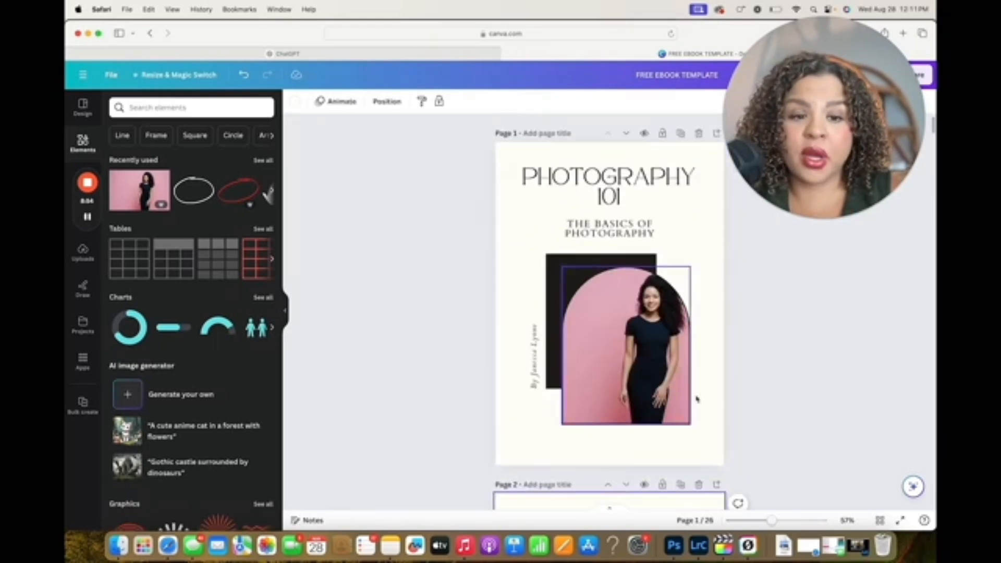
click(699, 485)
scroll(447, 328, down, 15)
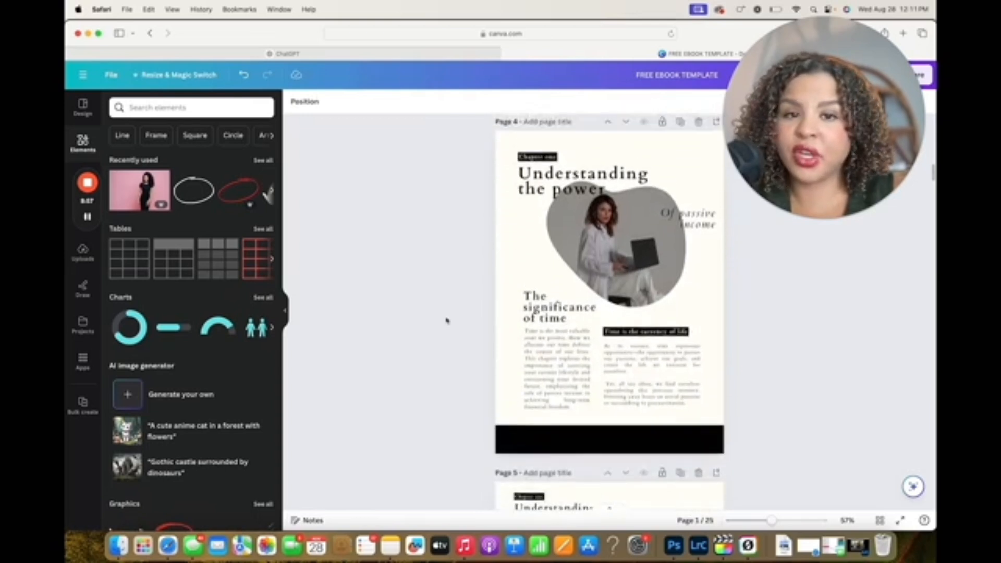
scroll(447, 321, up, 15)
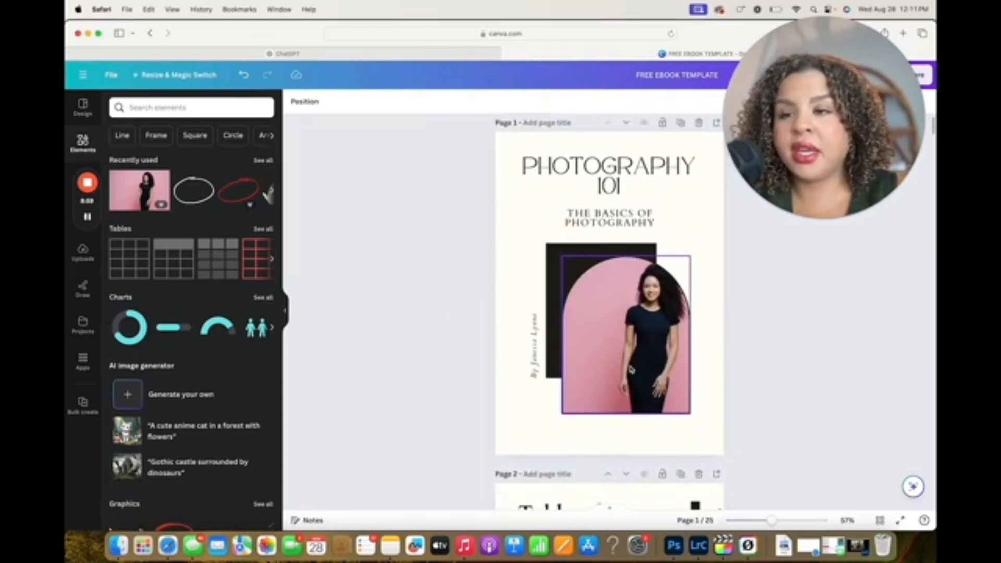
Search the elements for "photography" and replace the cover's arched portrait with the close-up photo of hands holding a camera
scroll(330, 213, down, 1)
click(152, 108)
text(p)
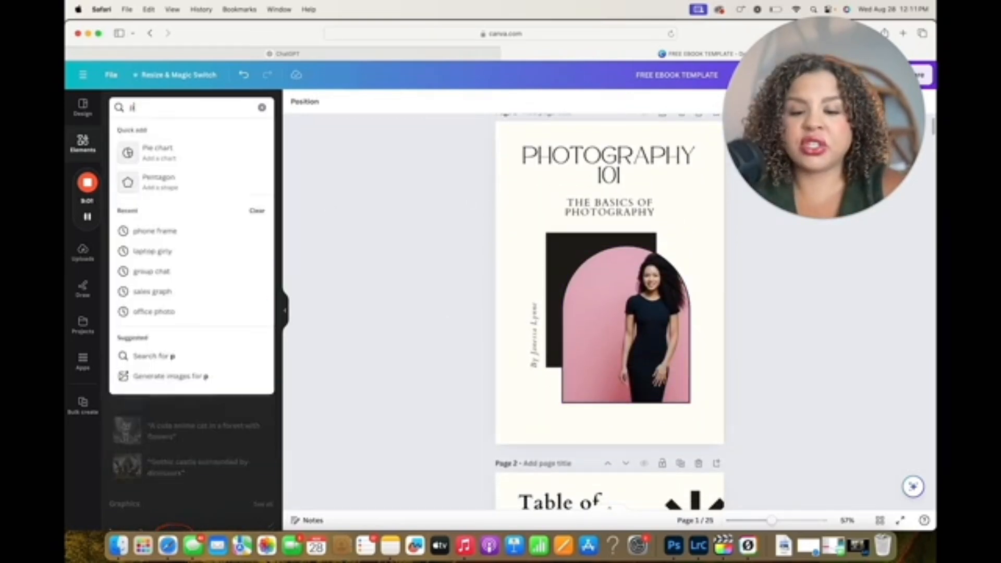
text(hotography)
key(Return)
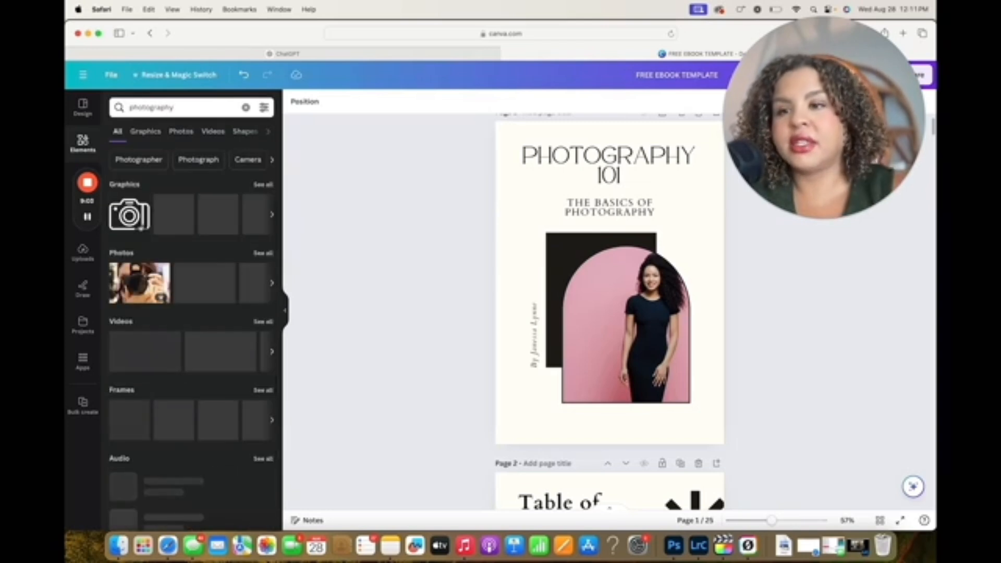
drag(130, 280, 602, 318)
Browse the document's pages as link targets for the number 1 circle in the table of contents
scroll(798, 315, down, 1)
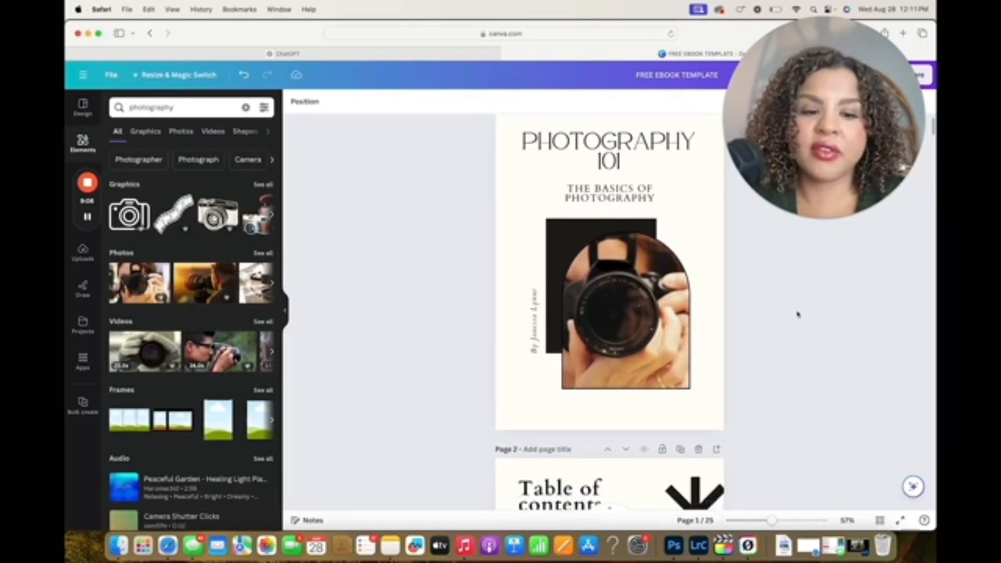
scroll(798, 314, down, 5)
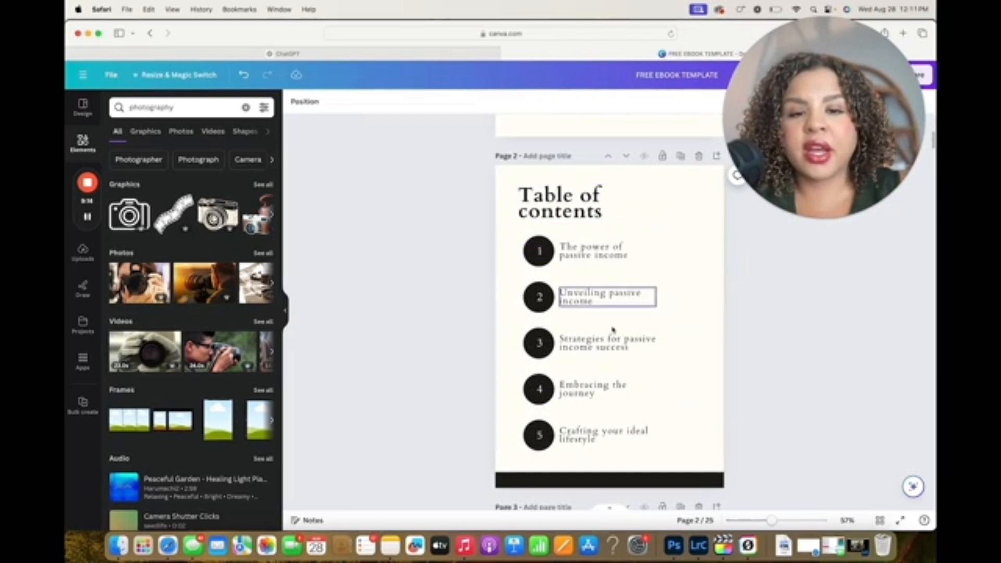
click(590, 251)
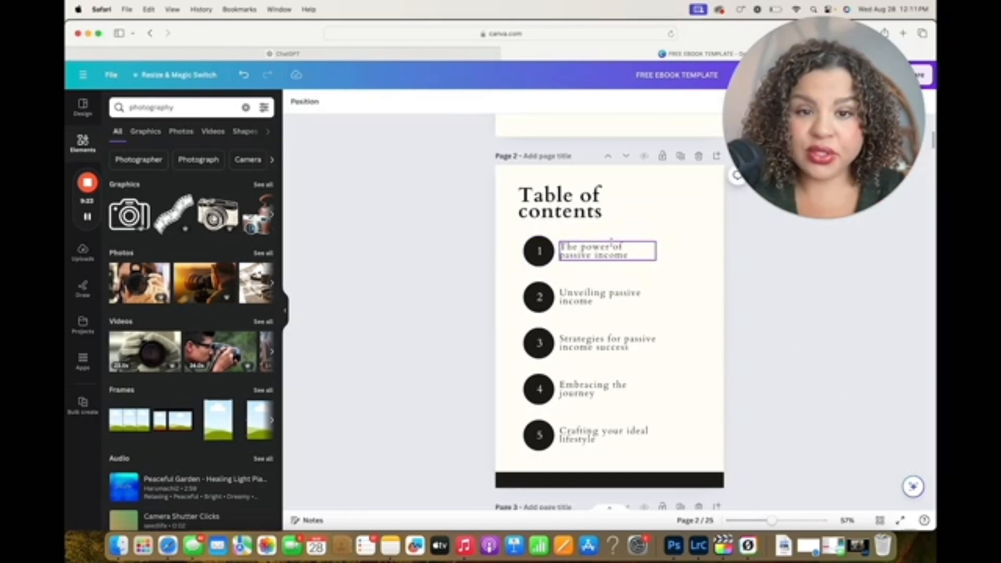
click(595, 251)
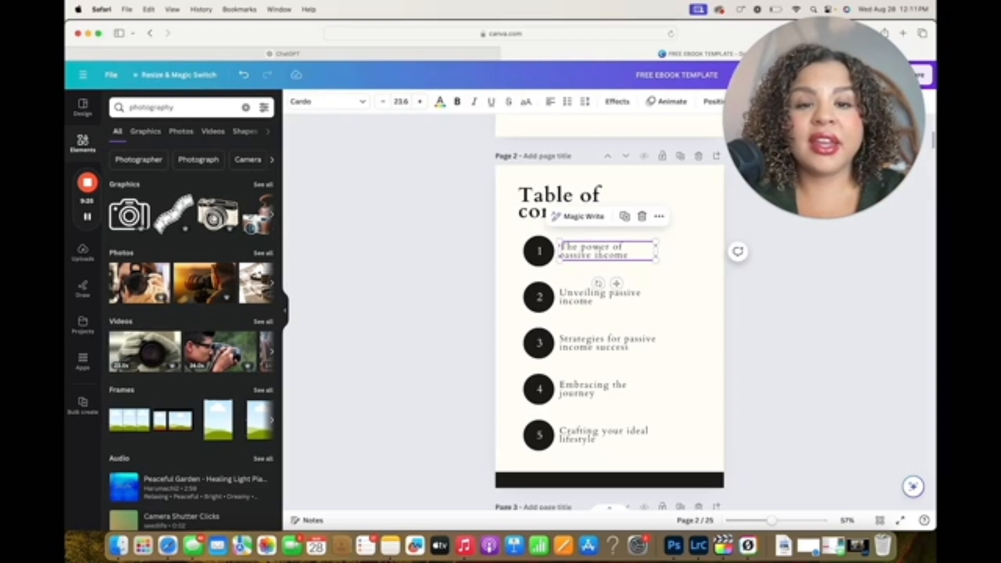
click(539, 251)
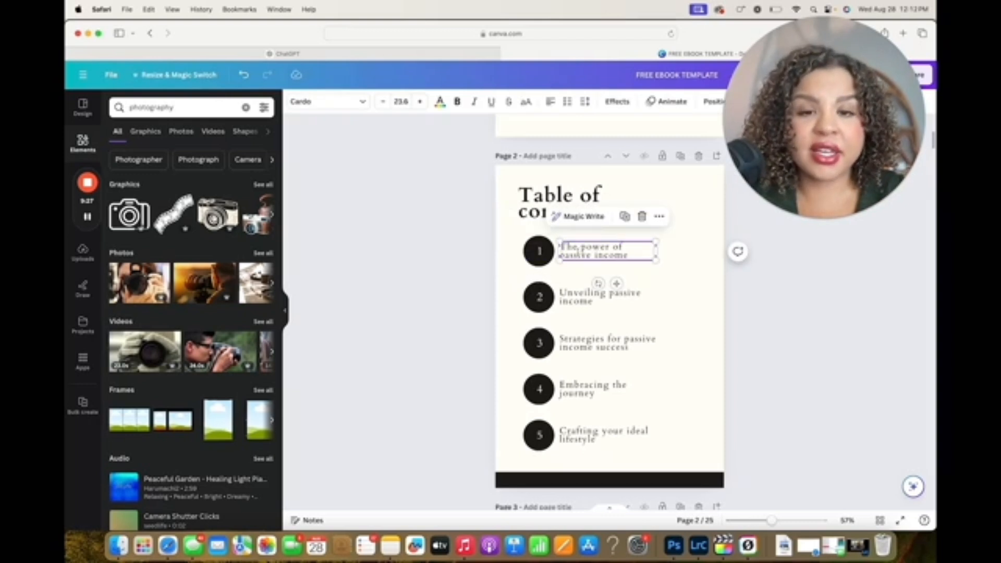
click(547, 251)
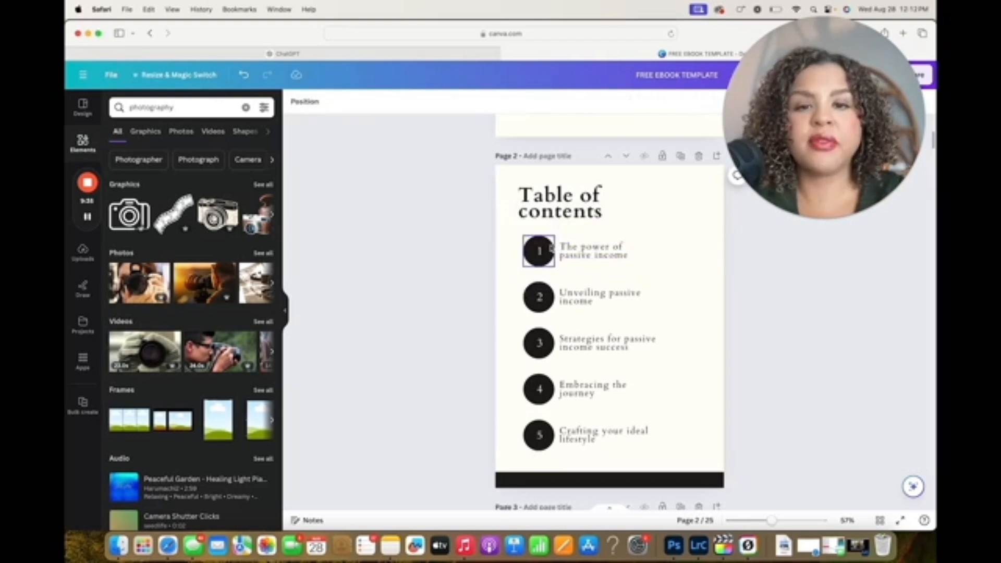
click(548, 251)
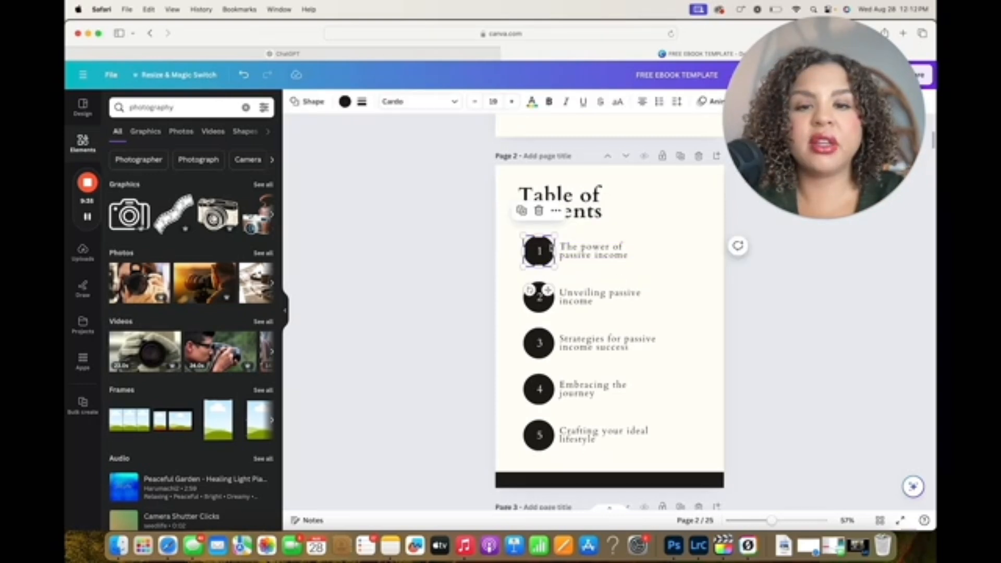
click(556, 212)
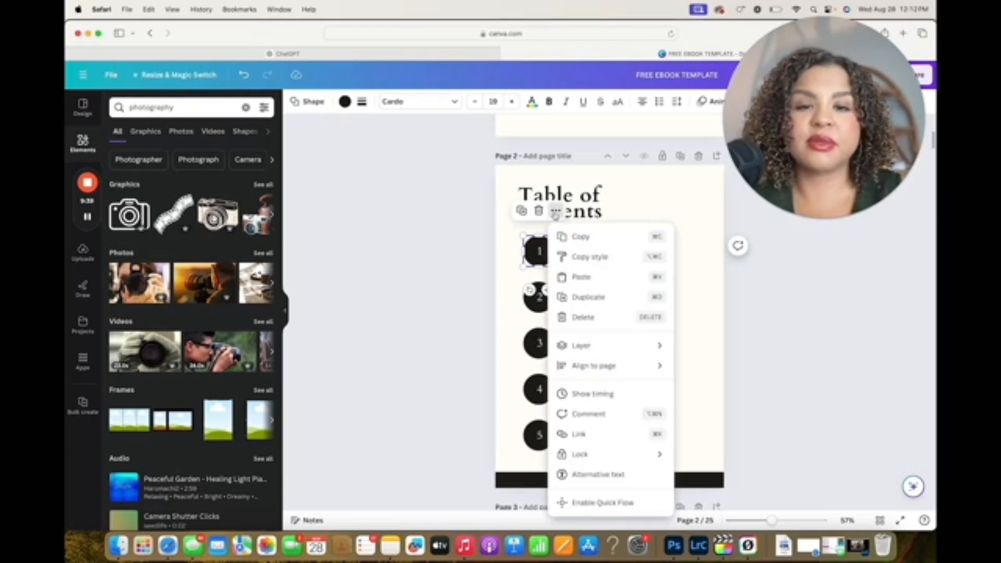
click(588, 441)
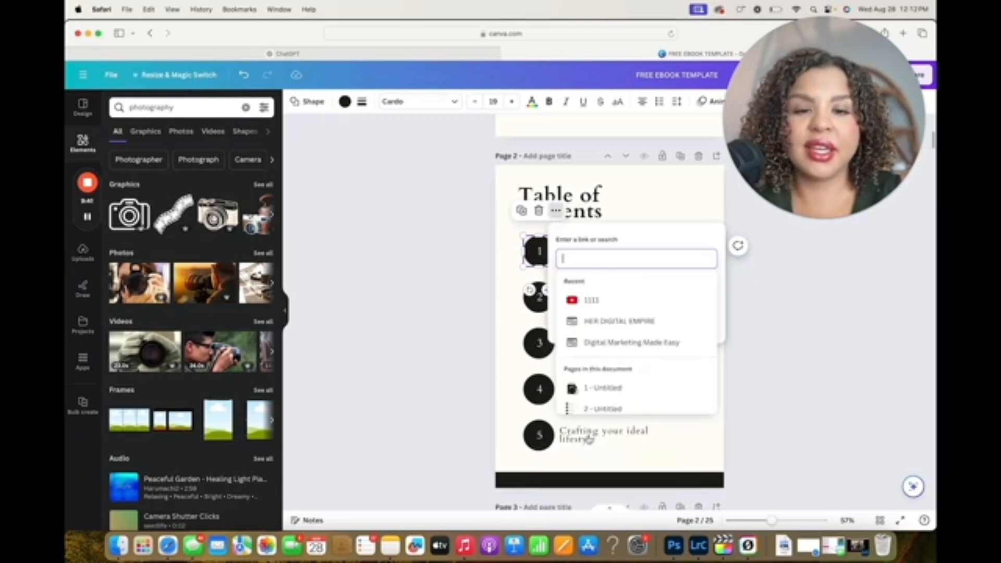
scroll(600, 392, down, 2)
scroll(602, 369, down, 5)
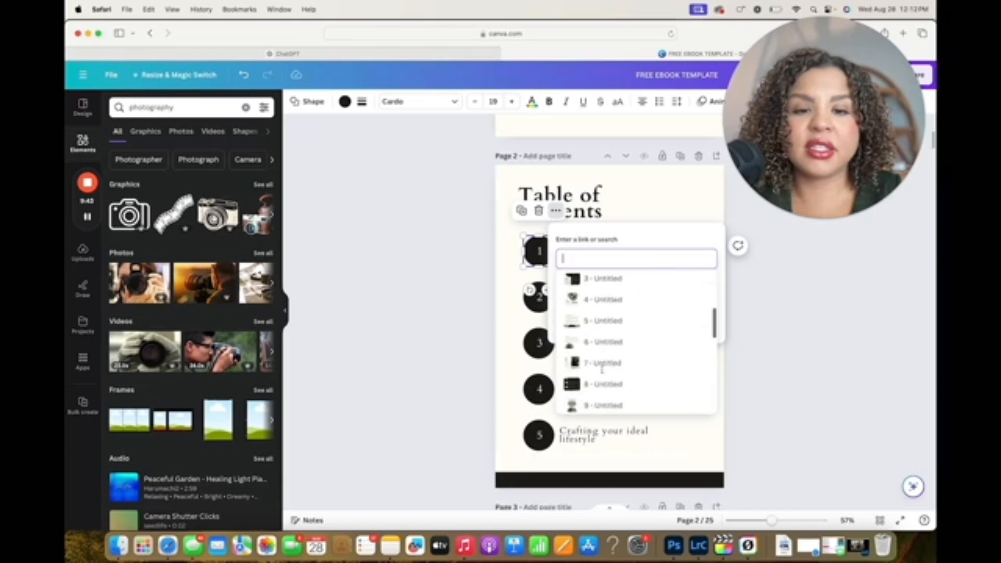
scroll(602, 372, down, 2)
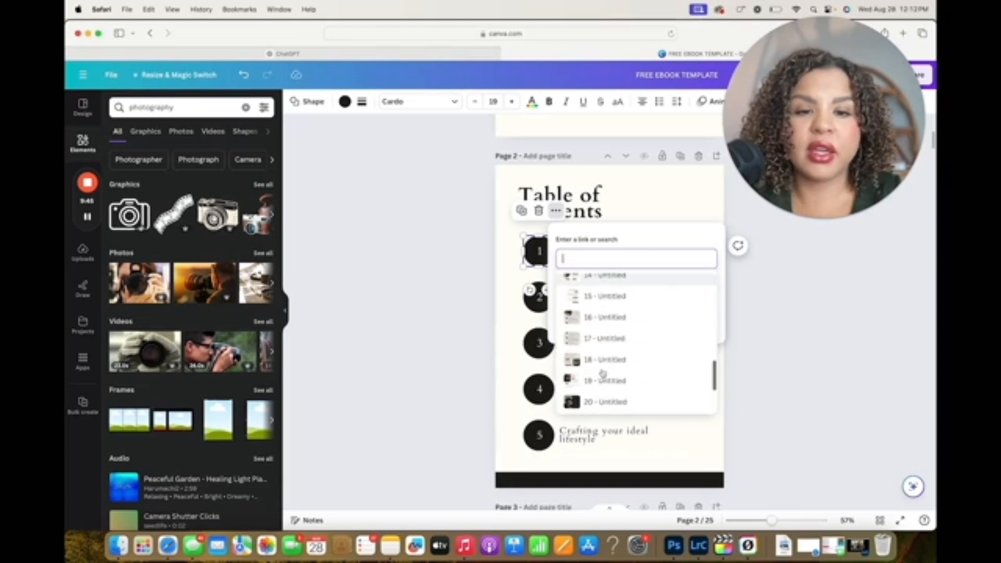
click(605, 381)
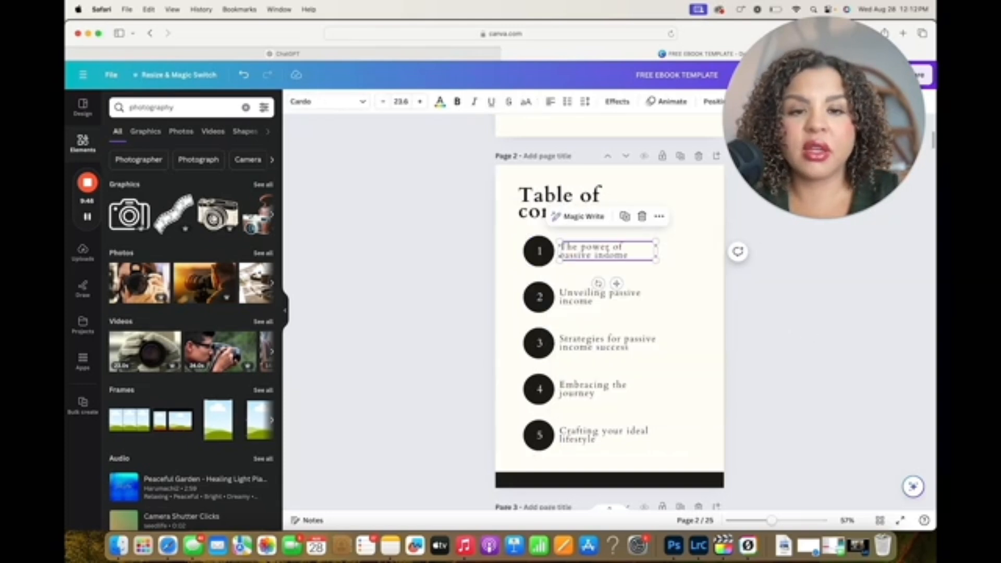
Check the page link options for the first chapter title in the table of contents, then close them without linking
click(660, 216)
click(687, 424)
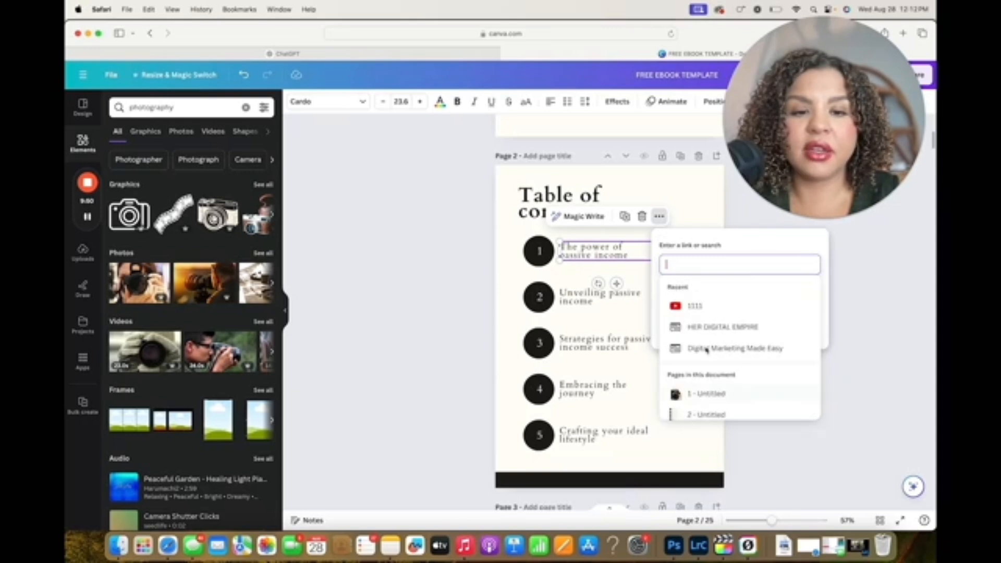
scroll(701, 359, down, 10)
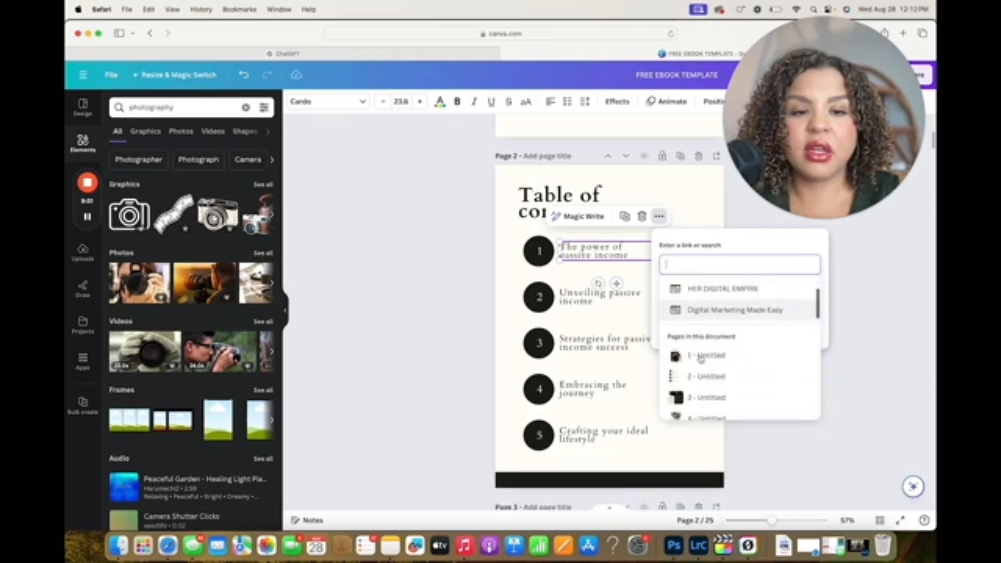
click(868, 326)
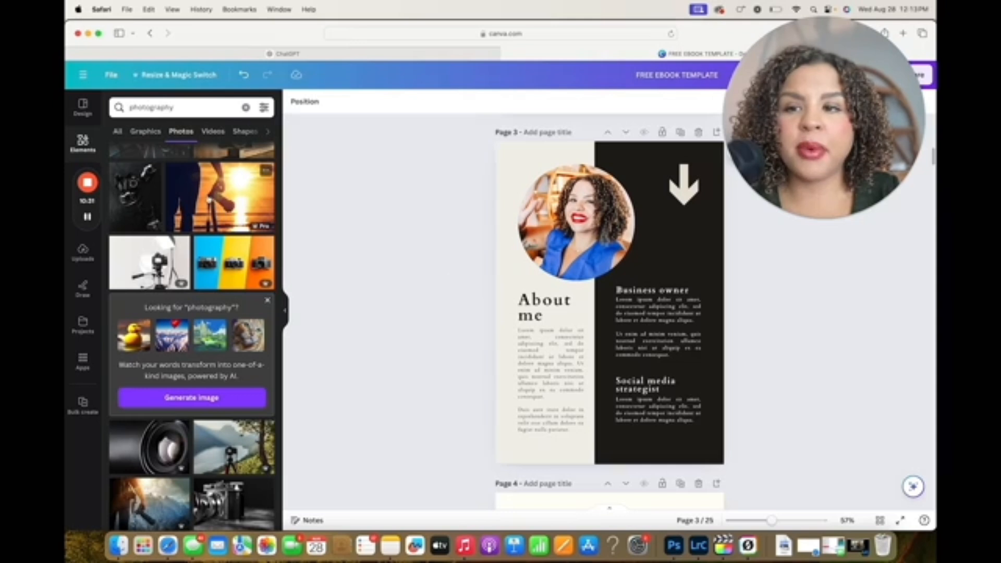
mouse_move(211, 200)
mouse_down()
mouse_move(315, 196)
mouse_move(561, 226)
mouse_move(334, 194)
mouse_move(214, 192)
mouse_up()
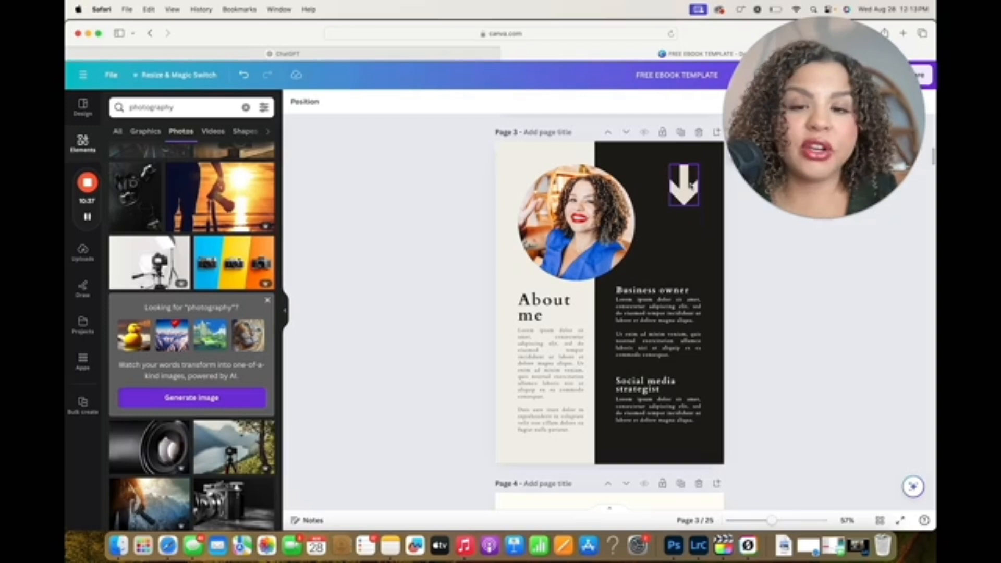
Switch to ChatGPT and ask it to rewrite the author bio with the prompt "write it to be a little longer"
click(408, 54)
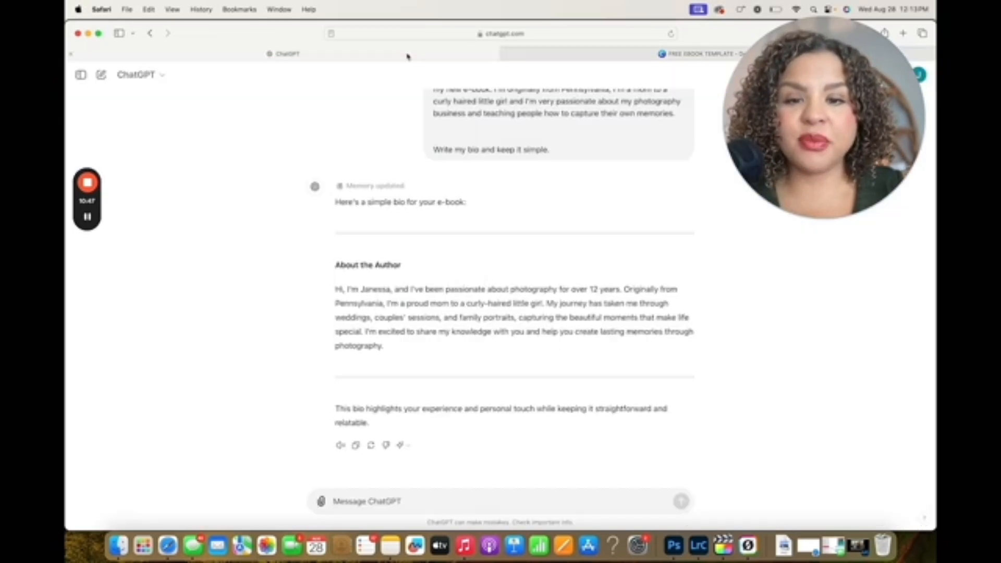
drag(388, 346, 360, 298)
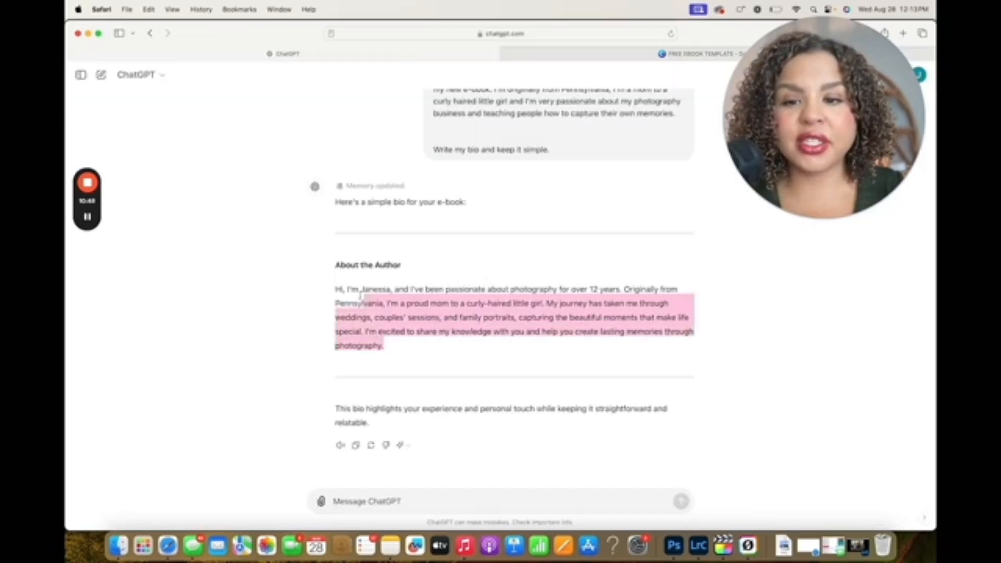
click(360, 298)
click(408, 502)
text(wri)
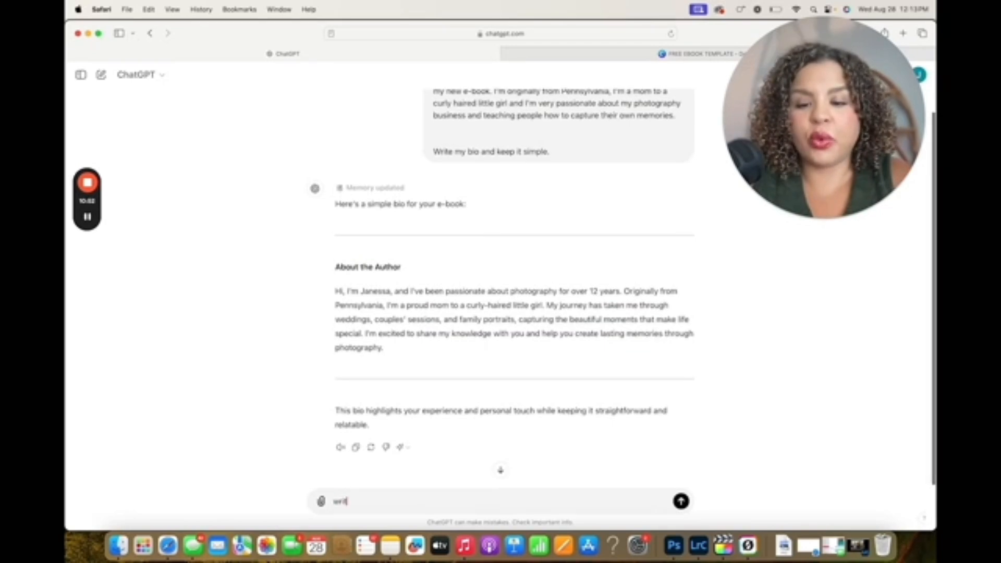
text(te it to be a little longer)
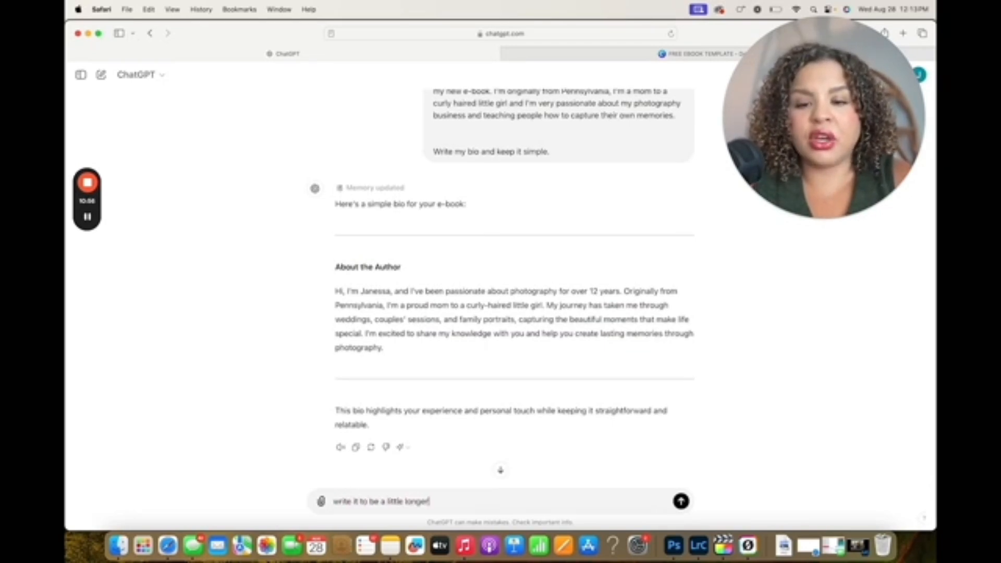
key(Return)
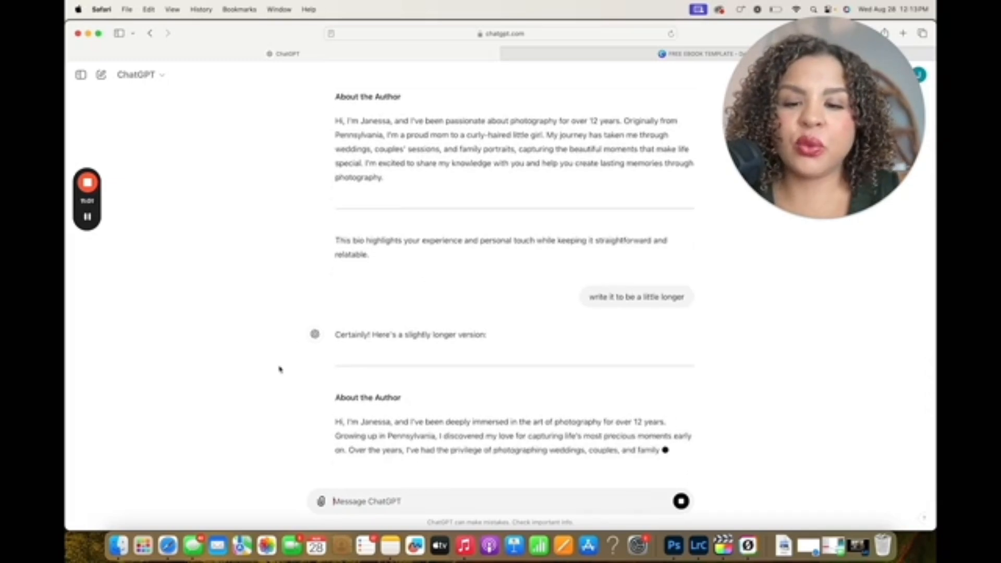
Copy the first paragraph of the longer author bio and switch back to the Canva e-book
drag(336, 199, 635, 245)
key(super+c)
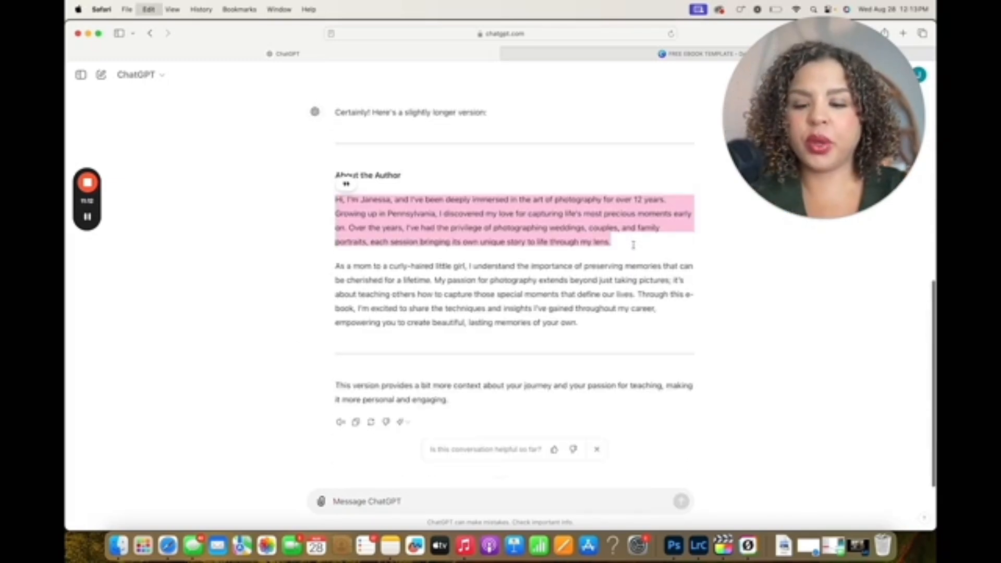
click(641, 53)
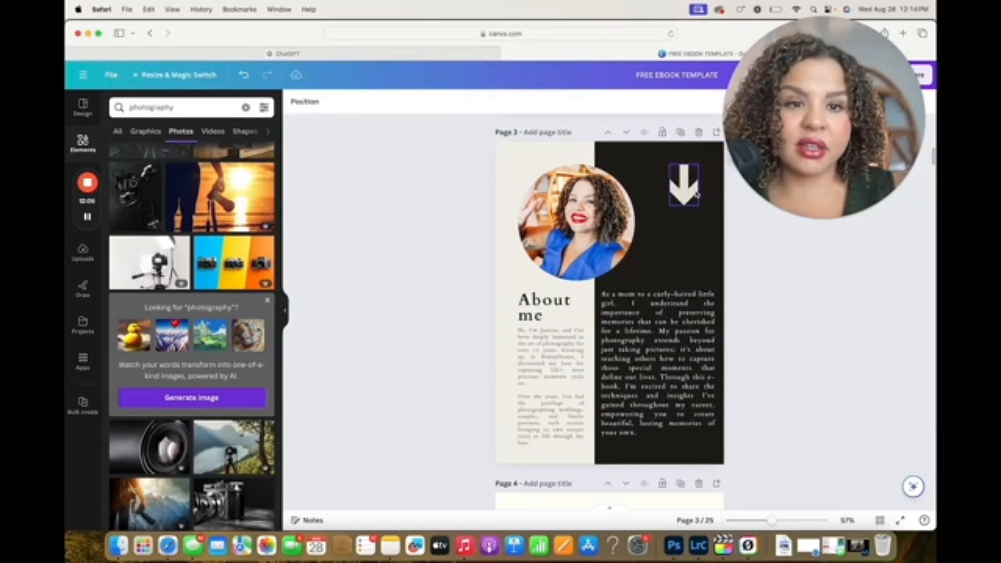
Delete the down arrow from the dark half of the About me page
click(697, 194)
key(Delete)
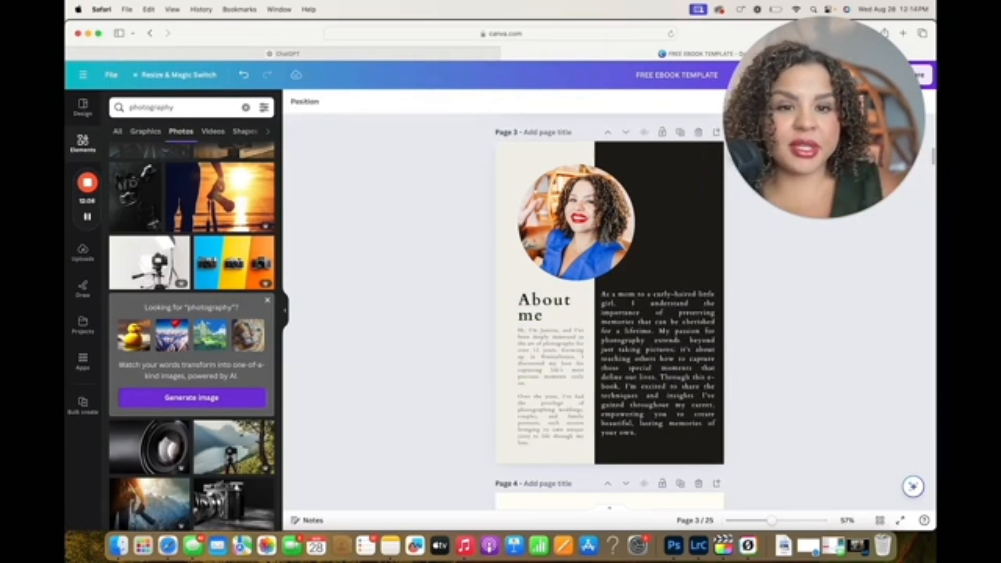
Compare the chapter one page and table of contents in Canva with the text generated so far in ChatGPT
scroll(414, 169, down, 5)
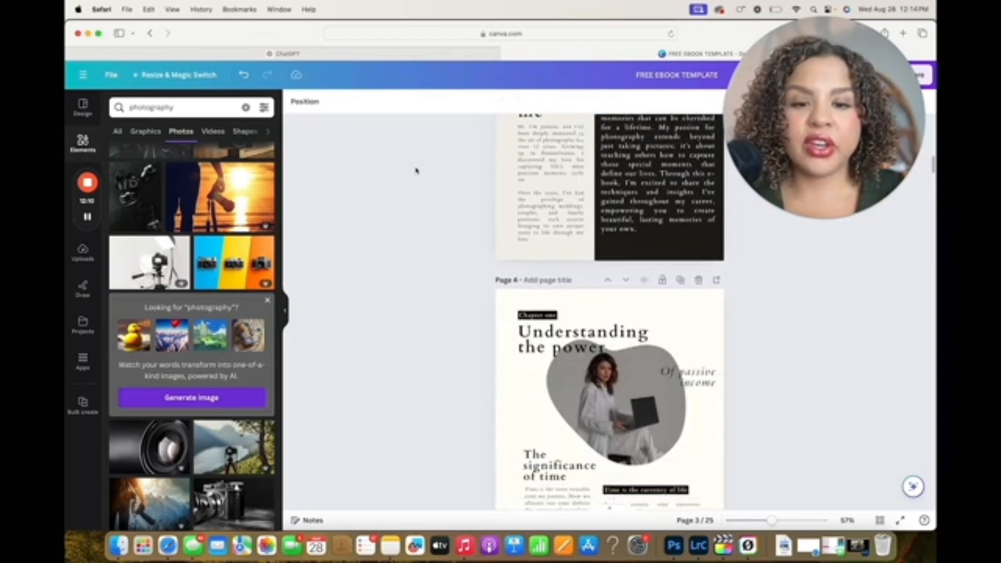
mouse_move(453, 54)
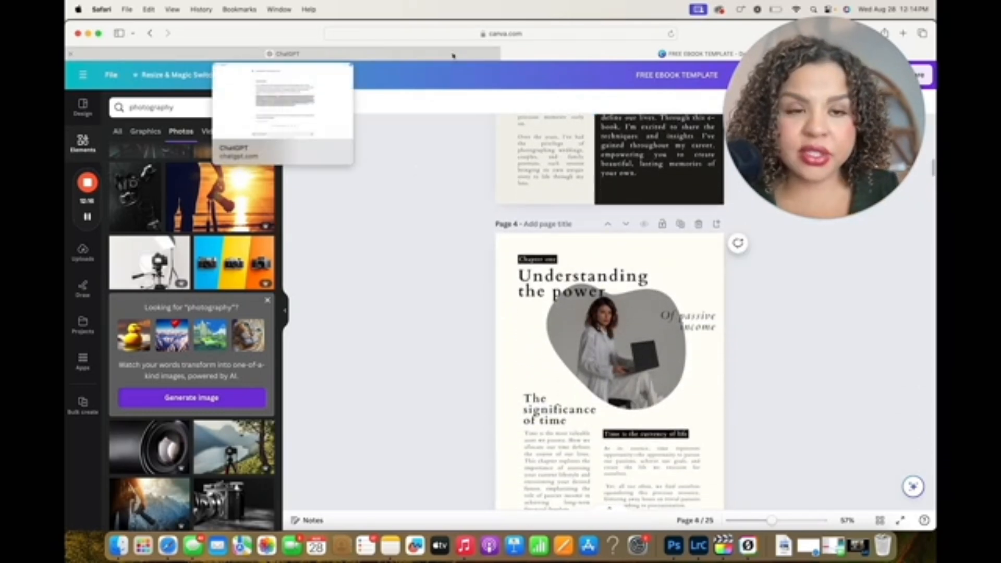
click(453, 54)
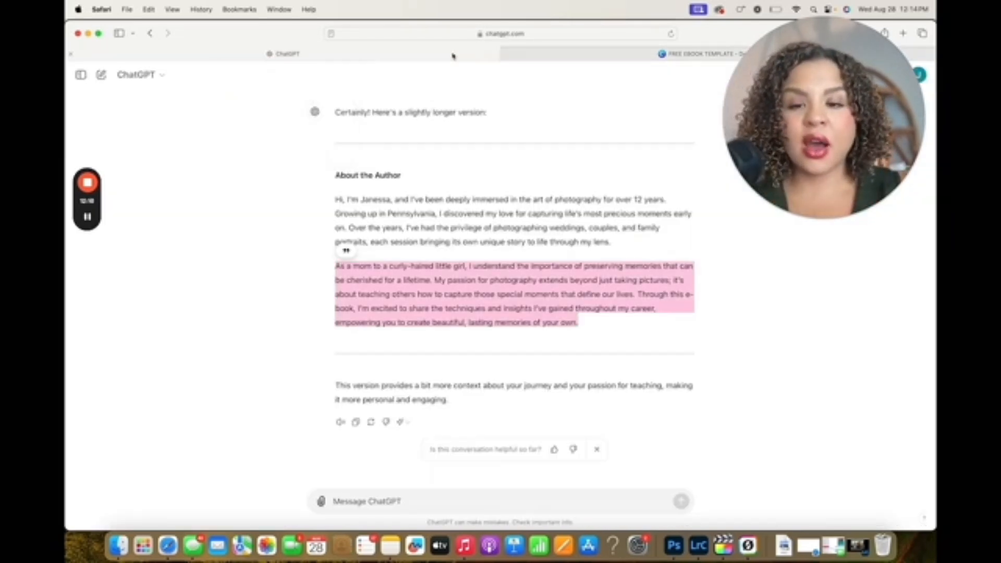
click(529, 337)
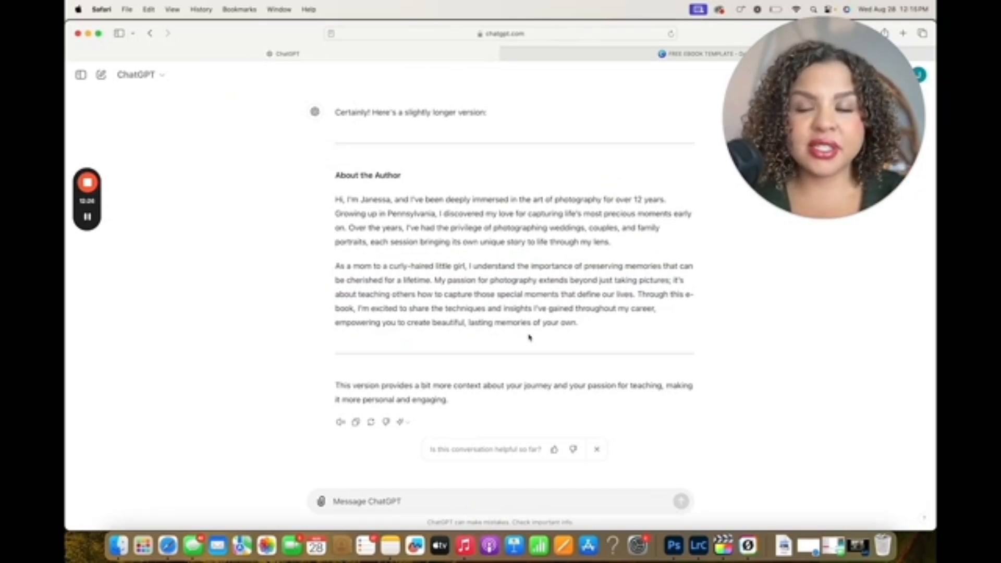
key(ctrl+Tab)
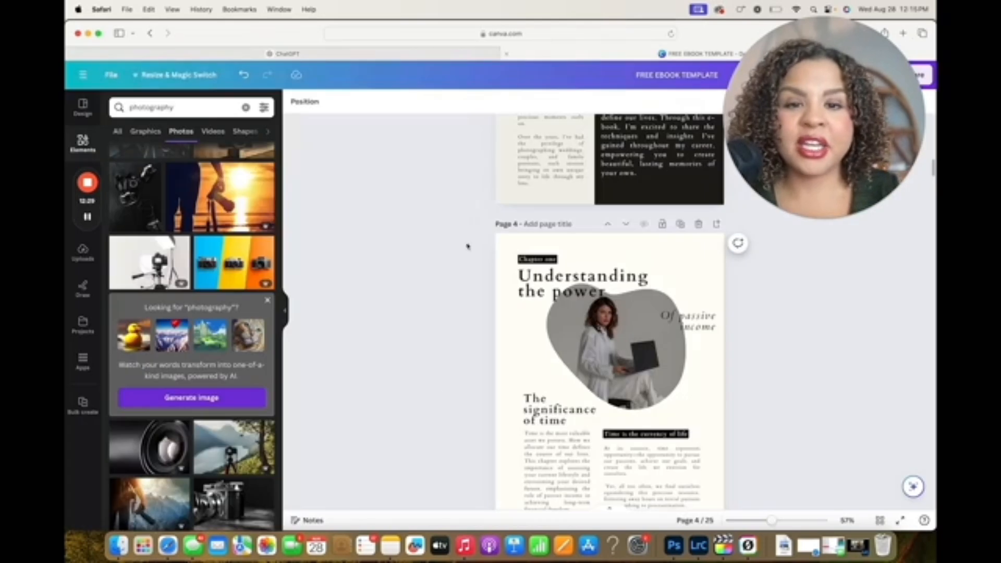
scroll(435, 393, up, 10)
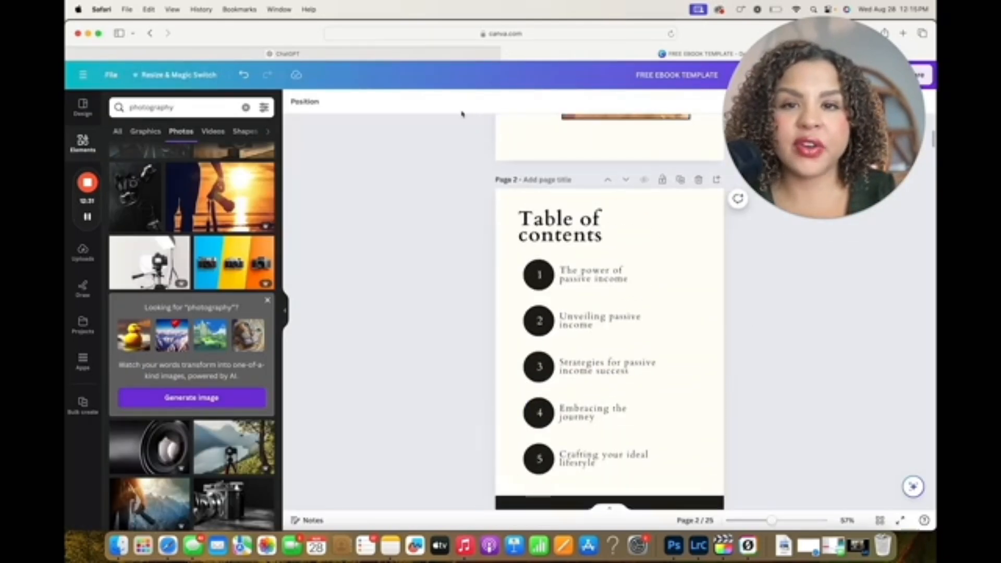
Switch to ChatGPT and ask it to break the e-book into 5 easily digestible photography basics sections, ordered from easiest to hardest to understand
click(431, 56)
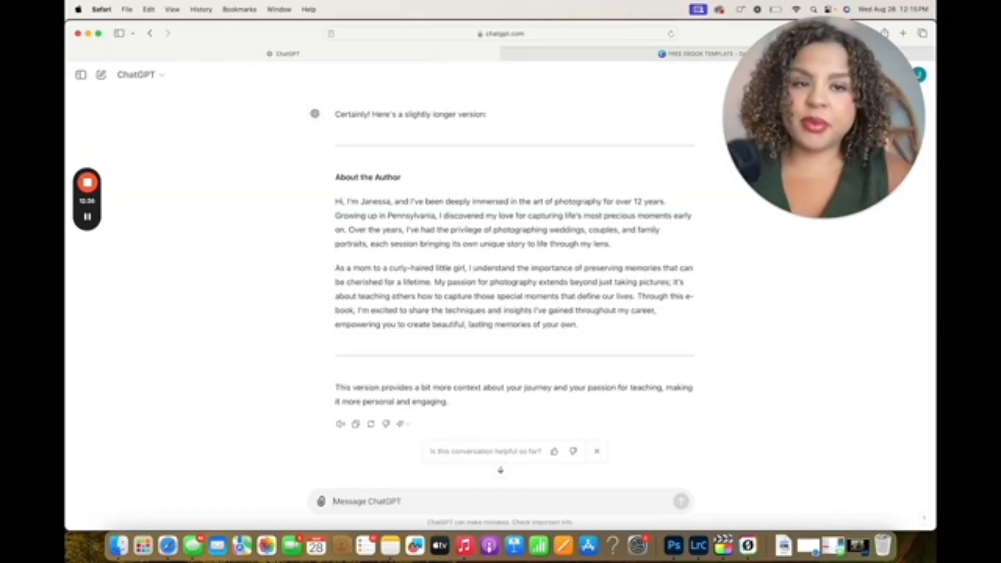
text(Please break down this e-book into 5 sections so they understand the basics)
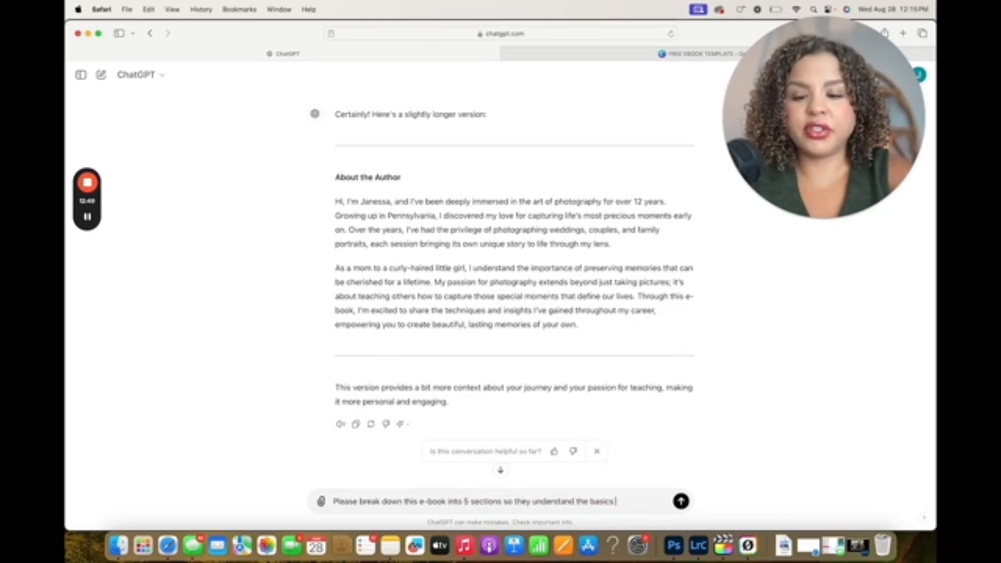
text(hotography in an easily digestible way. Can you please write out the 5 sections an)
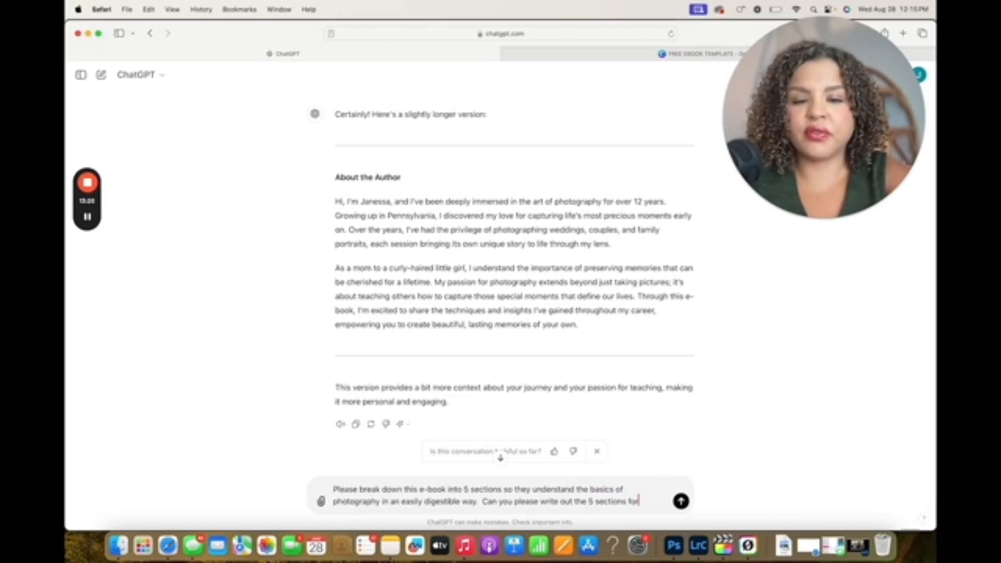
text(-book, and please put them in order from easiest to understand, to the hardest.)
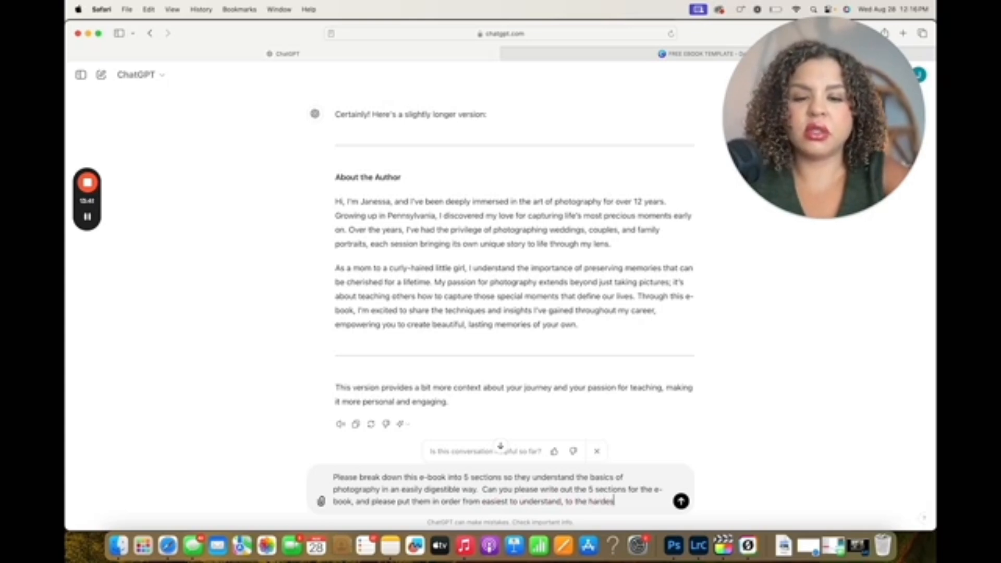
key(Return)
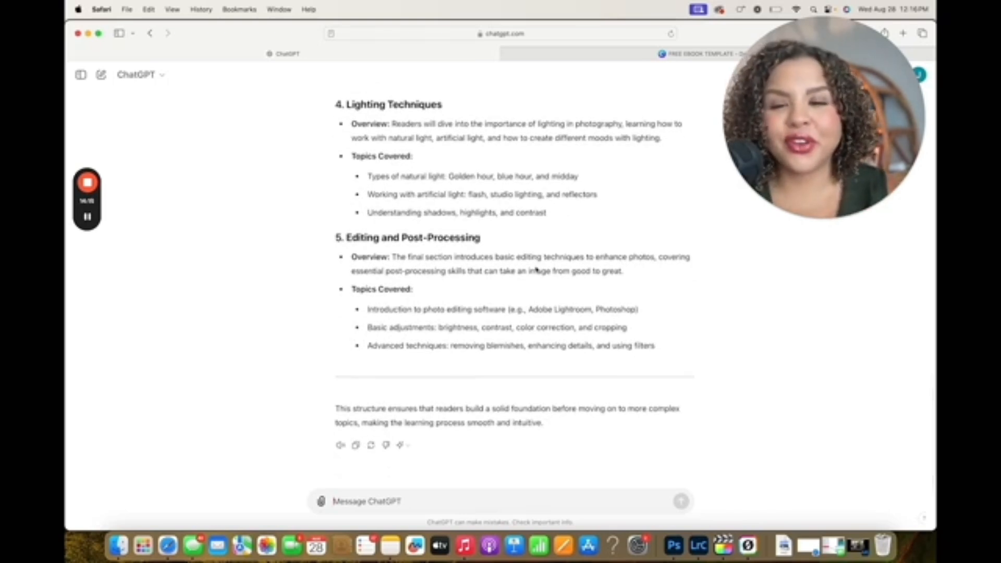
Replace the first two table of contents entries in Canva with ChatGPT's section titles "Understanding Your Camera" and "Mastering Exposure"
scroll(537, 269, up, 15)
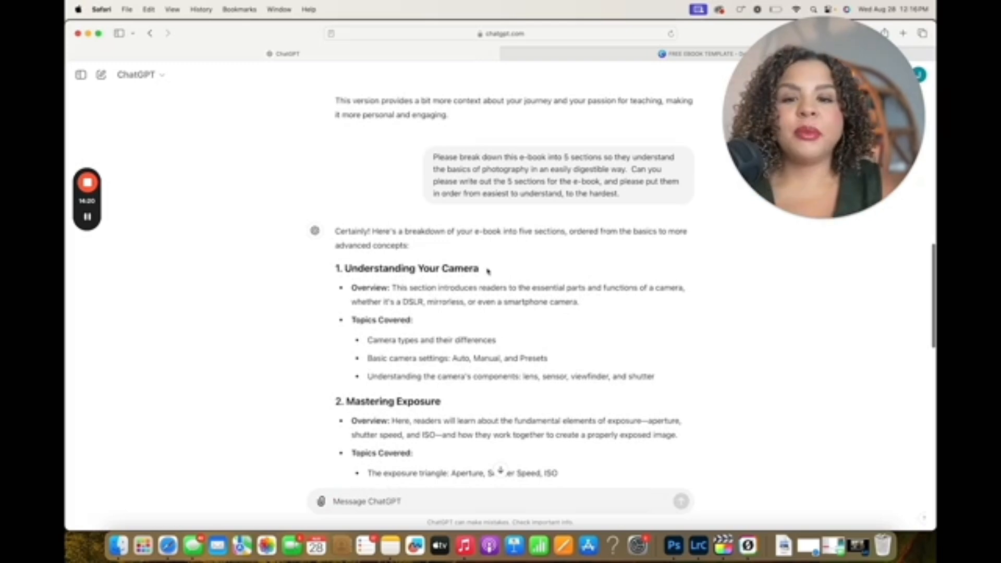
drag(488, 271, 354, 268)
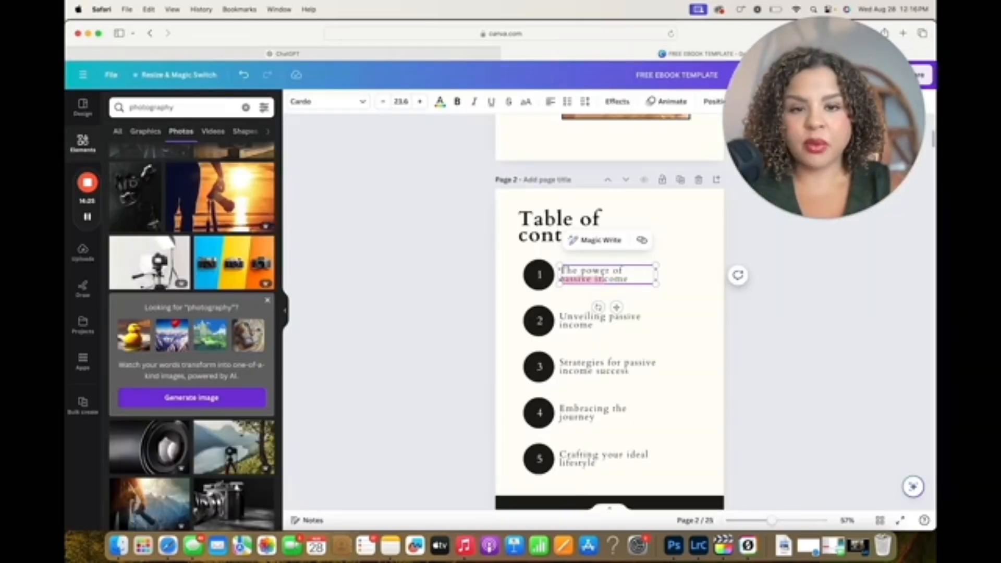
drag(629, 280, 562, 270)
click(464, 54)
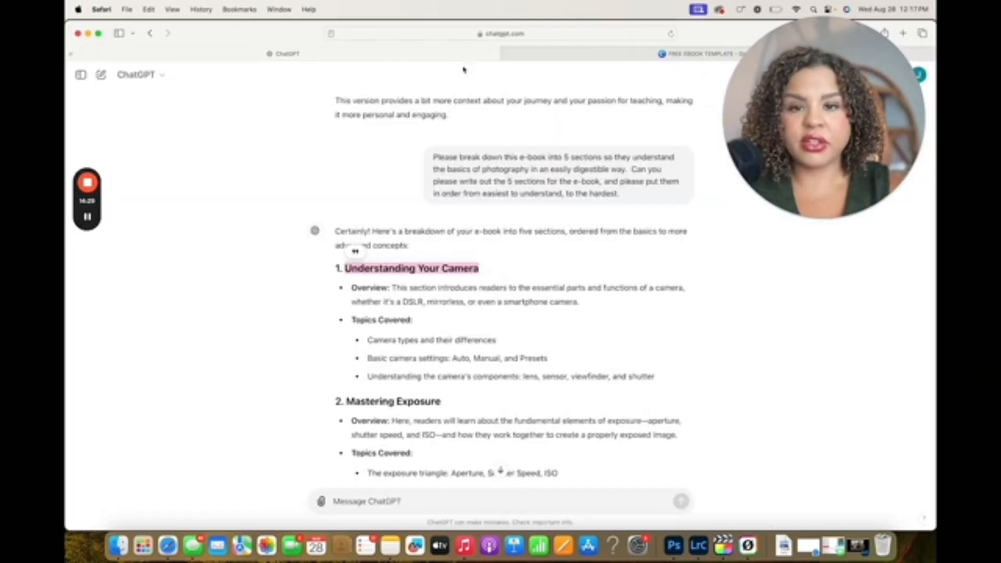
scroll(475, 430, down, 2)
drag(443, 344, 347, 344)
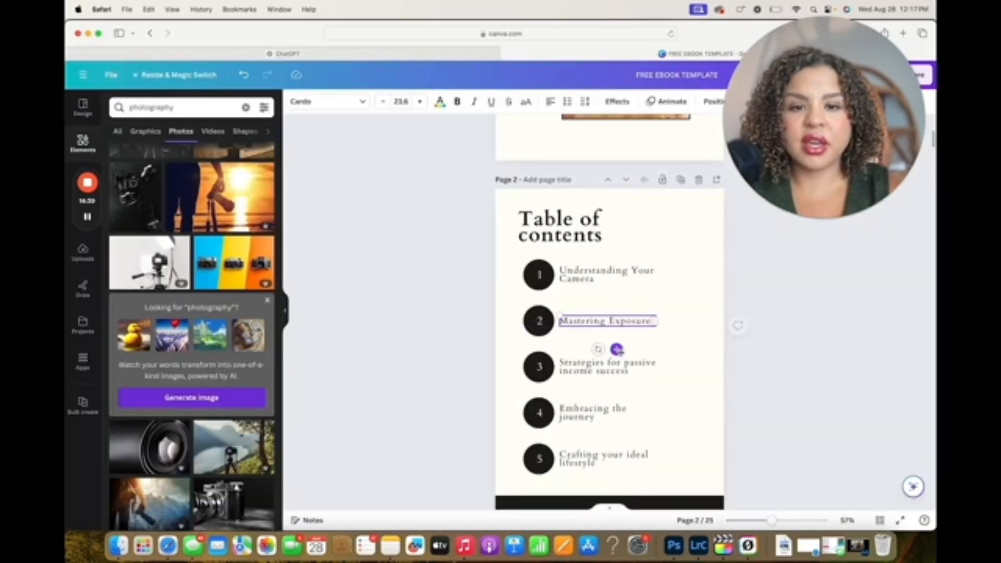
Copy the third section title from ChatGPT and replace table of contents entry 3 in Canva with "Composing the Perfect Shot"
click(460, 55)
scroll(510, 413, down, 5)
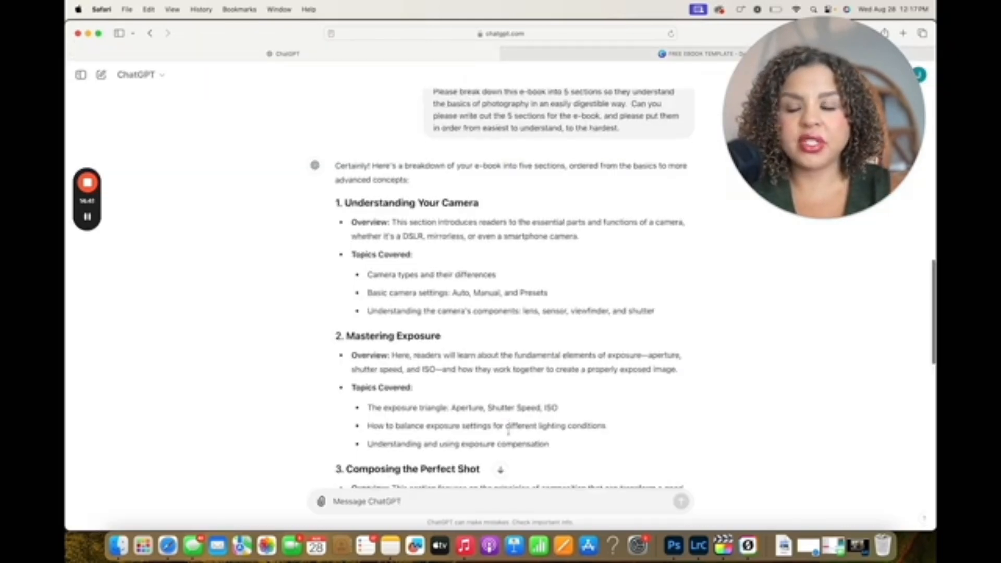
drag(482, 232, 347, 225)
key(super+c)
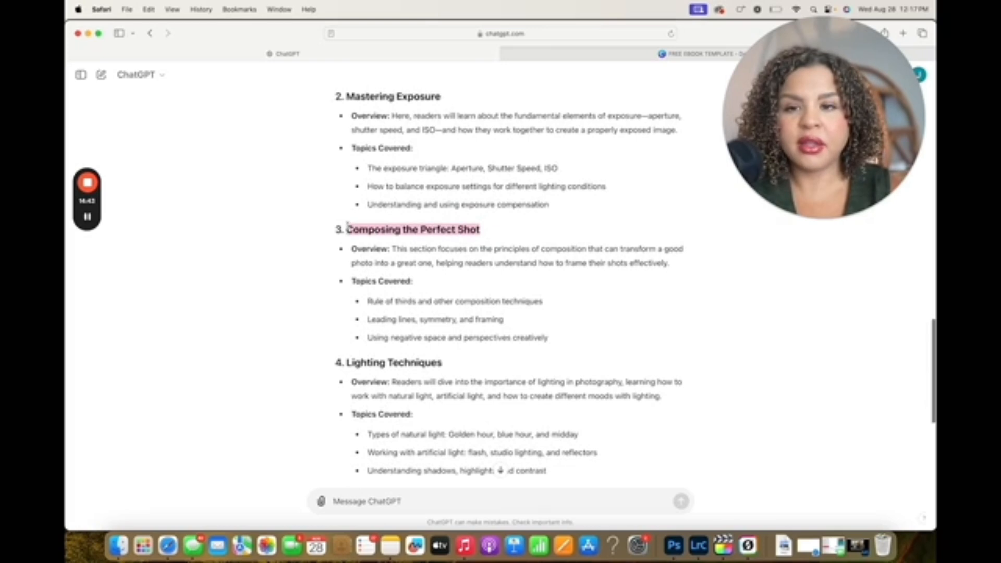
click(594, 55)
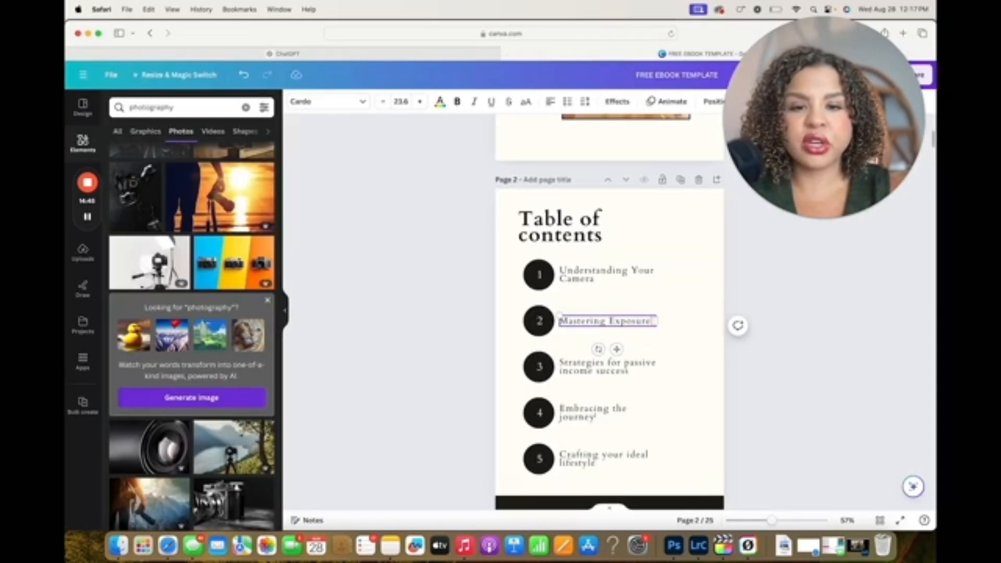
click(611, 364)
click(613, 365)
key(super+v)
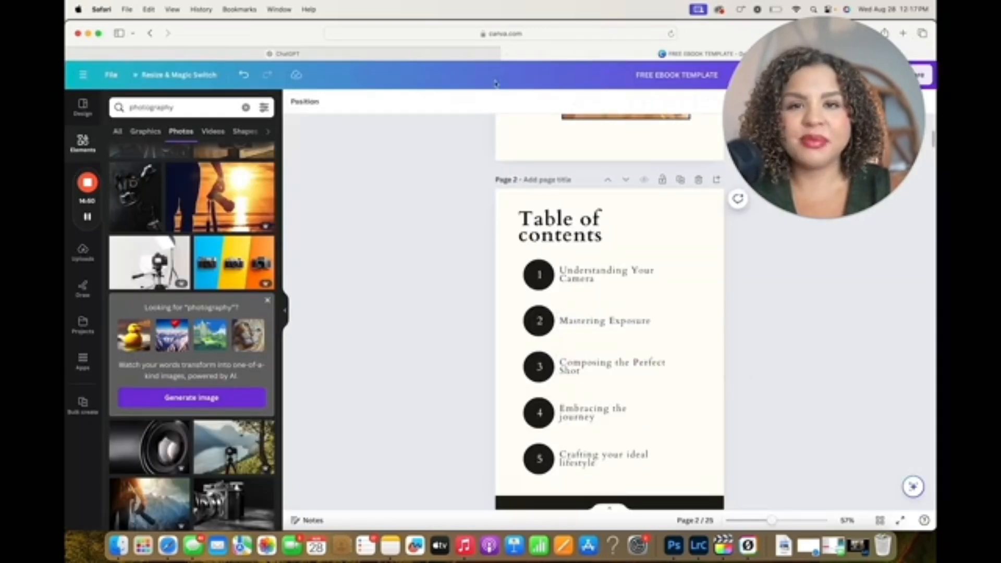
Copy the fourth section title from ChatGPT and replace table of contents entry 4 in Canva with "Lighting Techniques"
click(462, 57)
drag(444, 365, 346, 362)
key(super+c)
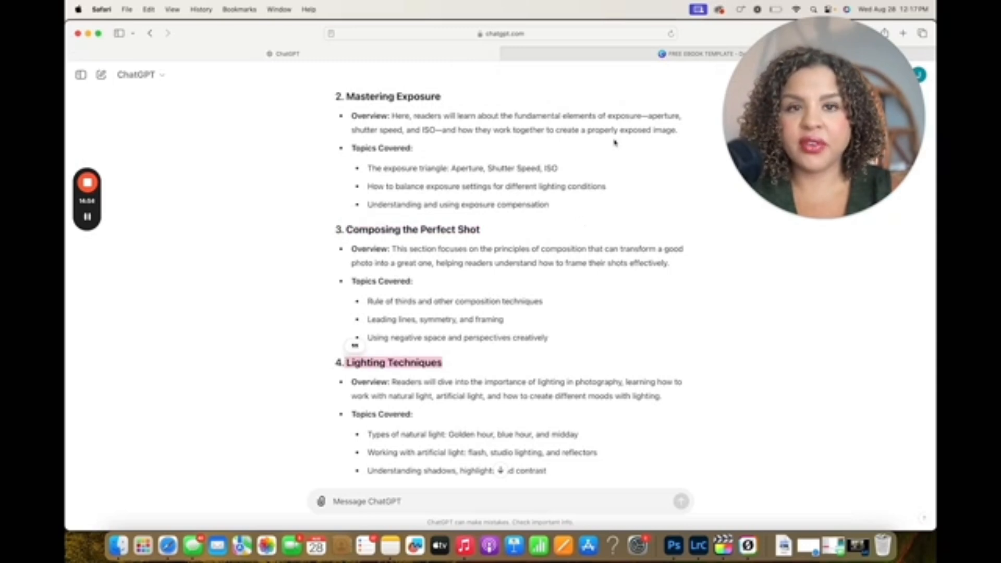
click(639, 56)
click(617, 419)
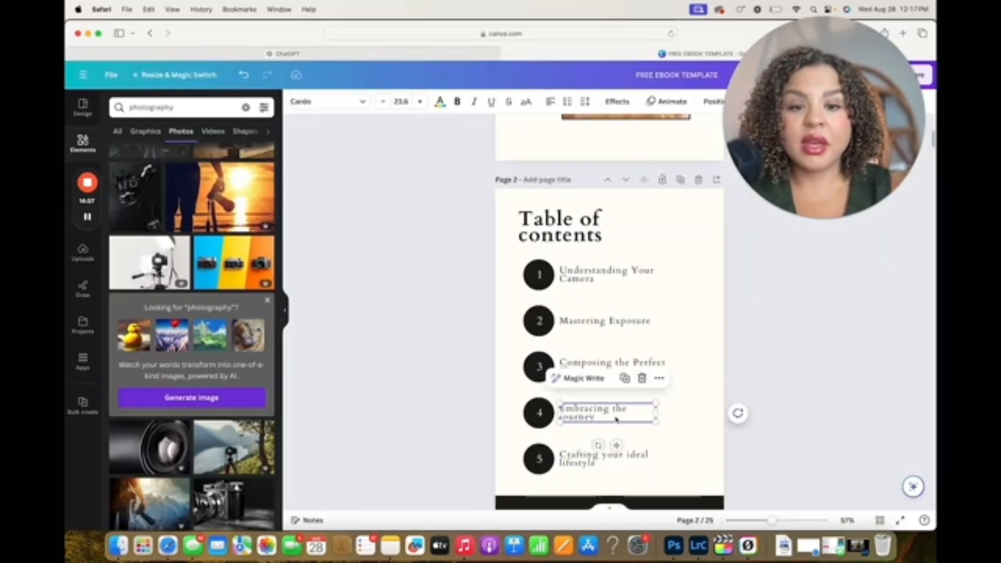
click(617, 419)
key(super+a)
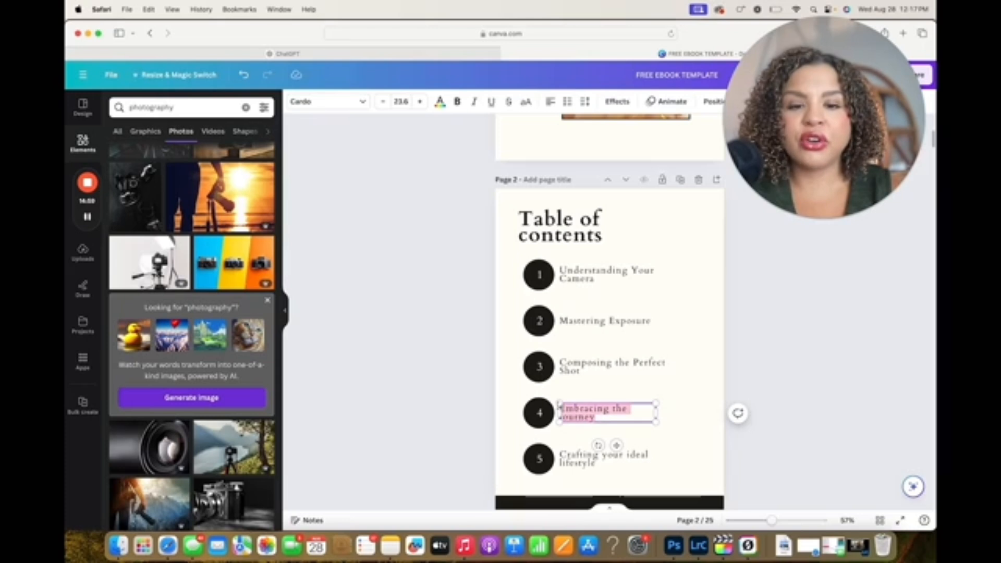
key(super+v)
Copy the fifth section title from ChatGPT and replace table of contents entry 5 in Canva with "Editing and Post-Processing"
click(461, 54)
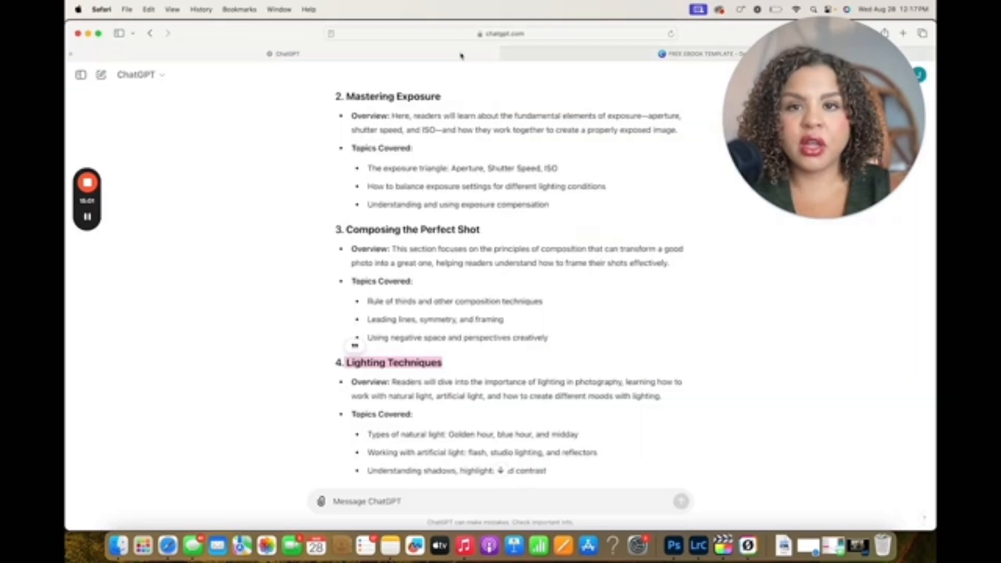
scroll(385, 432, down, 5)
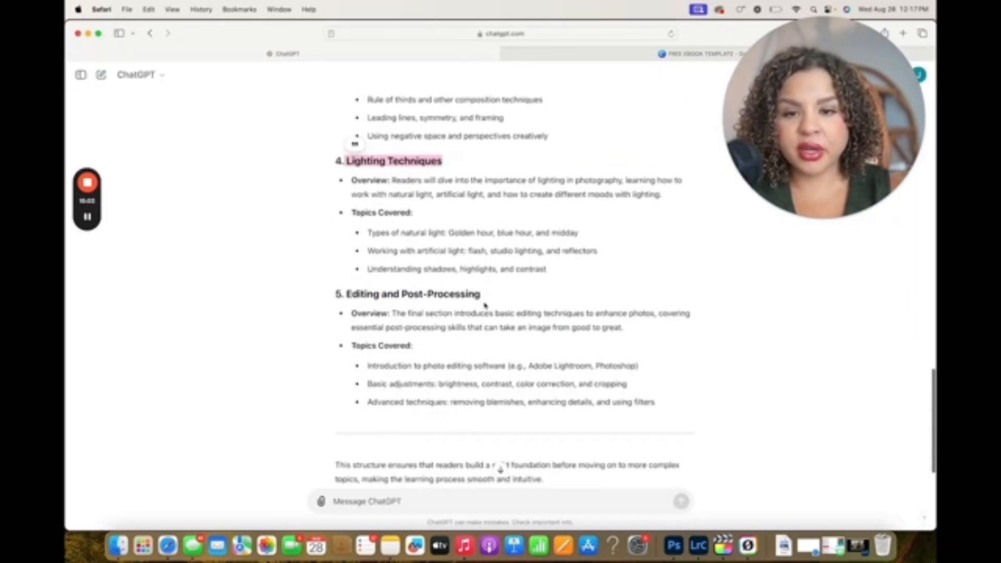
drag(486, 304, 354, 288)
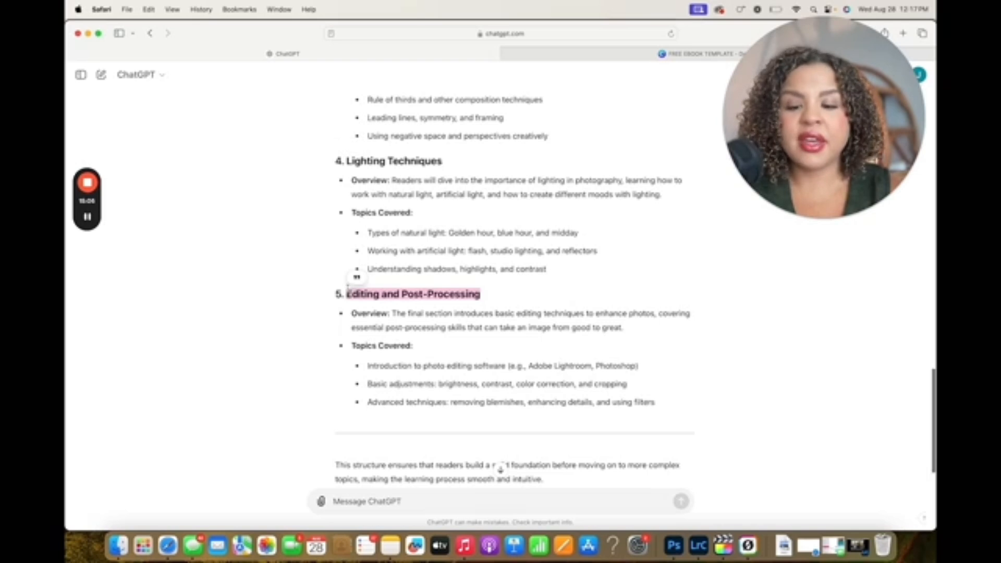
click(616, 58)
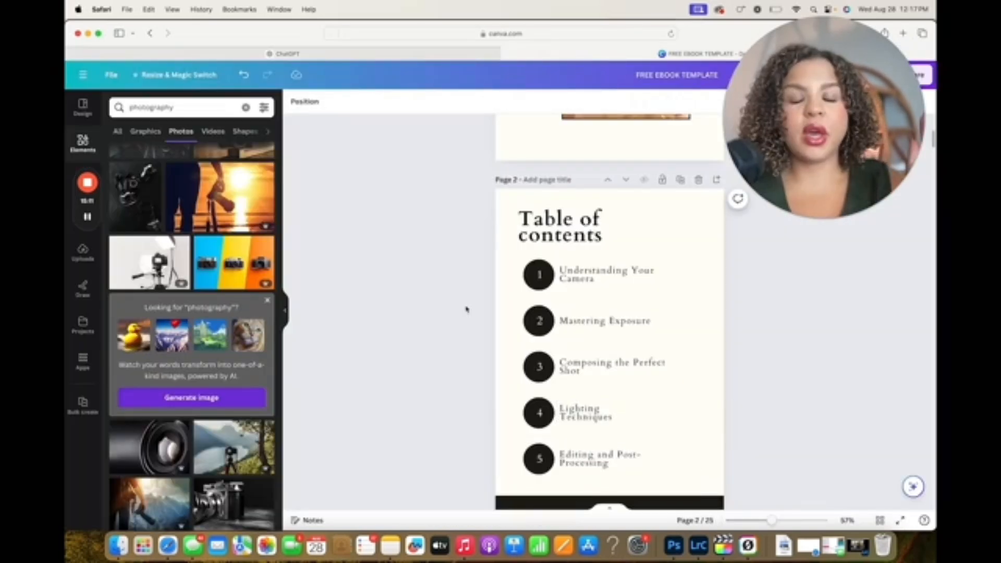
Review the e-book's cover, table of contents, About me page and chapter one page
scroll(467, 310, up, 3)
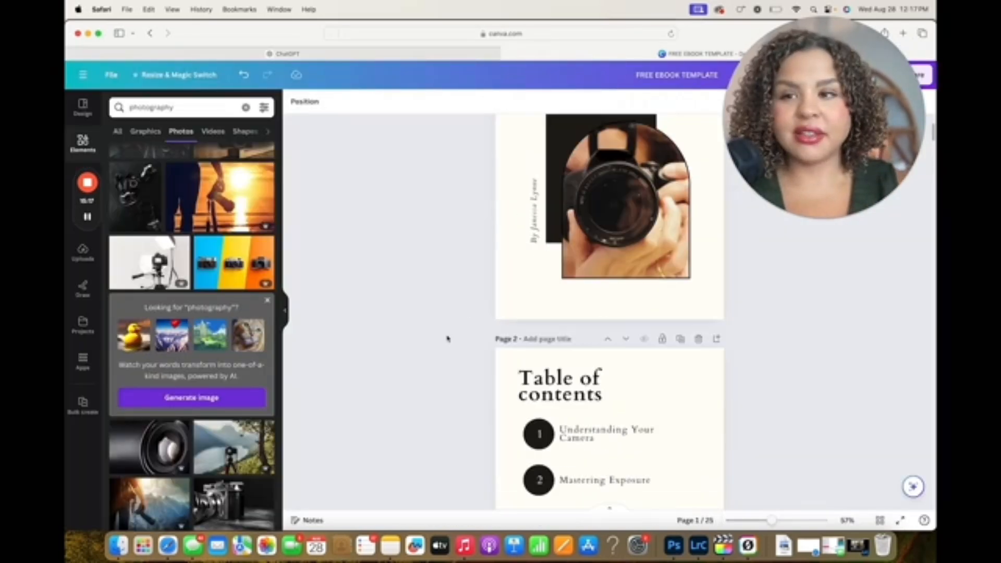
scroll(447, 339, down, 6)
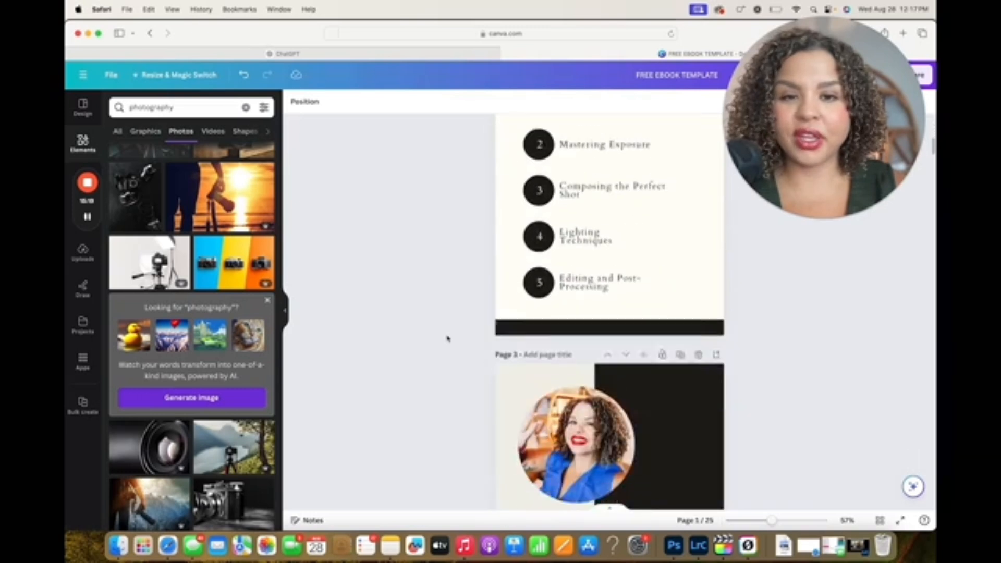
scroll(447, 339, up, 7)
scroll(447, 339, up, 2)
scroll(447, 339, down, 5)
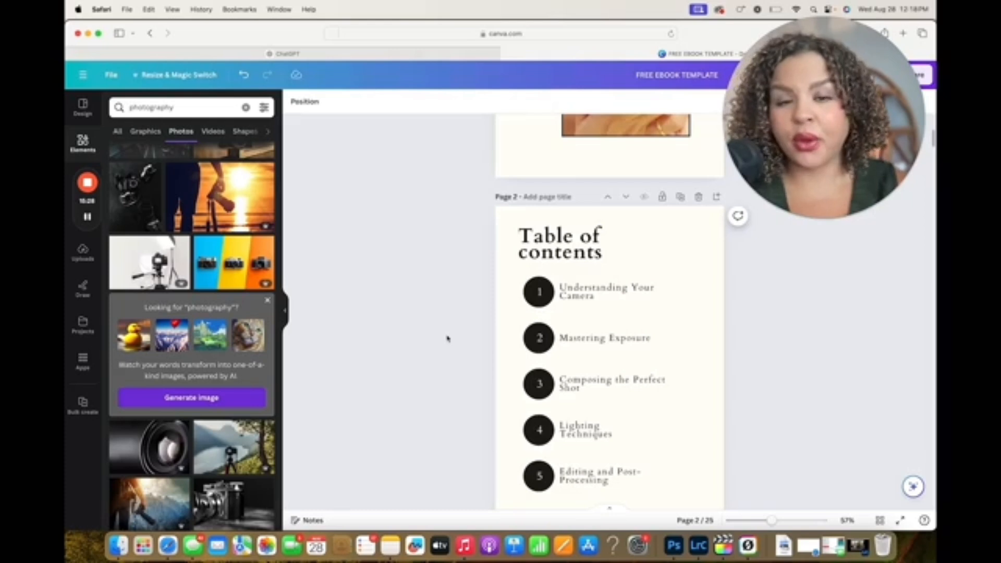
scroll(447, 339, up, 3)
scroll(447, 339, down, 6)
scroll(447, 339, up, 2)
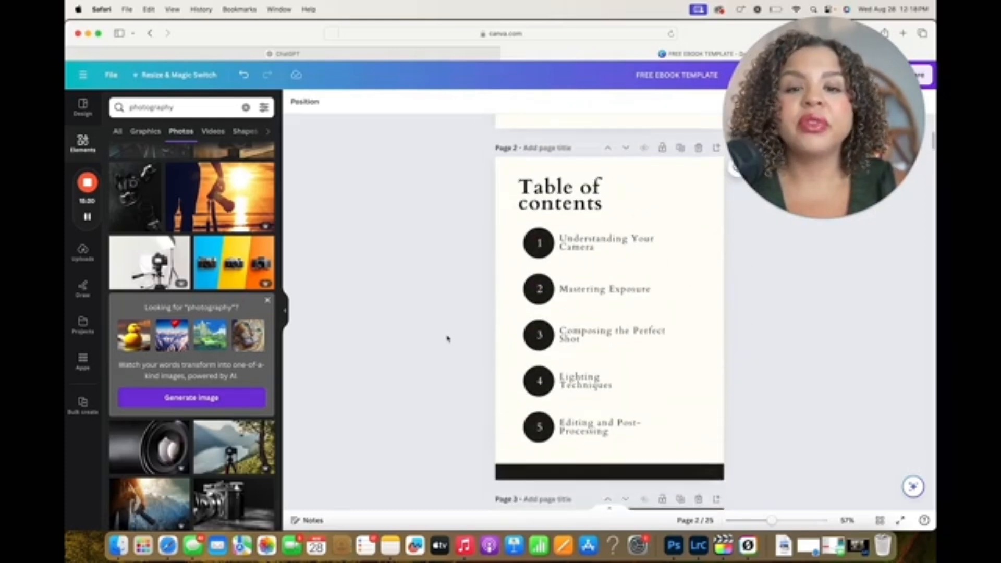
scroll(447, 339, down, 11)
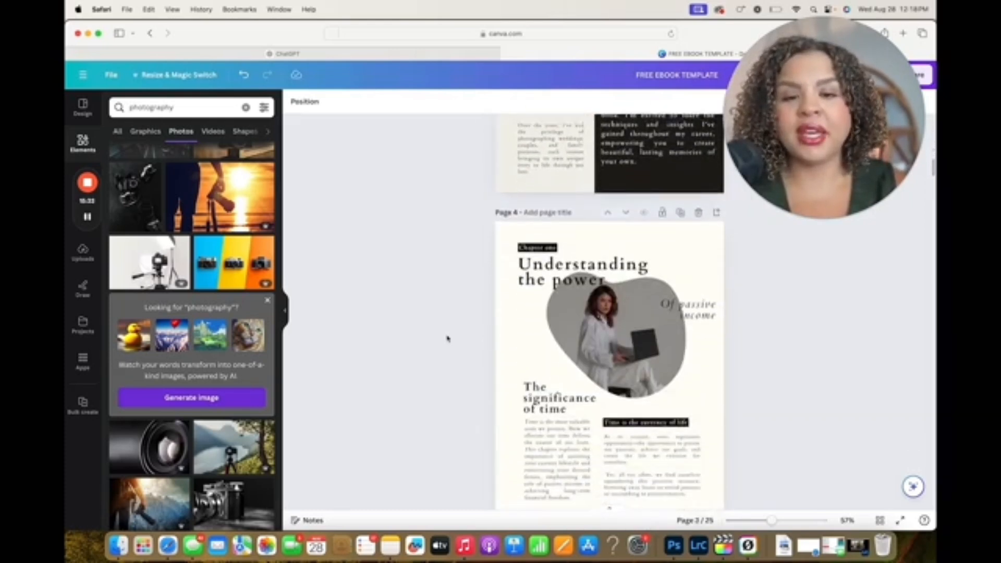
scroll(447, 339, down, 3)
scroll(447, 339, up, 2)
scroll(447, 339, up, 2)
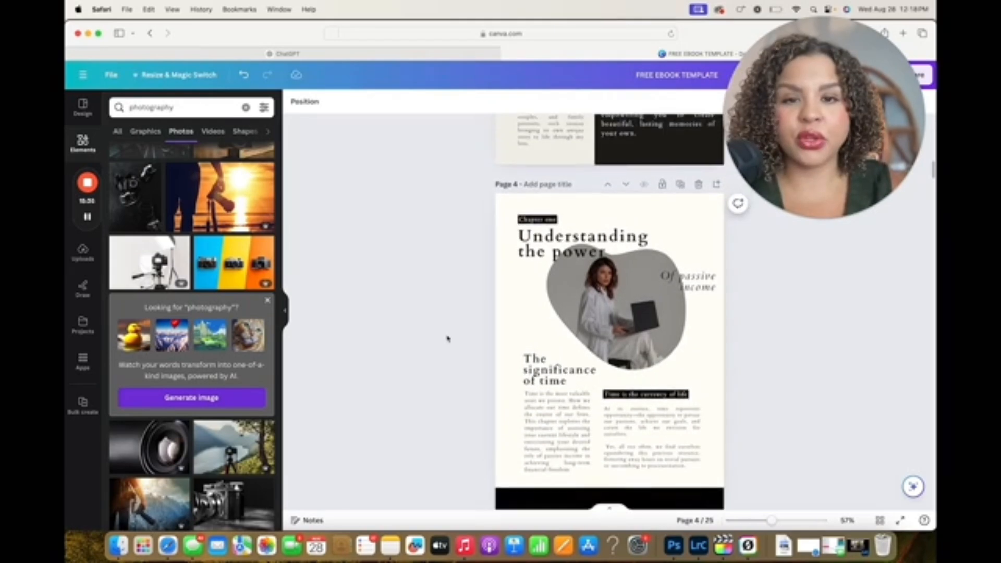
scroll(447, 339, up, 10)
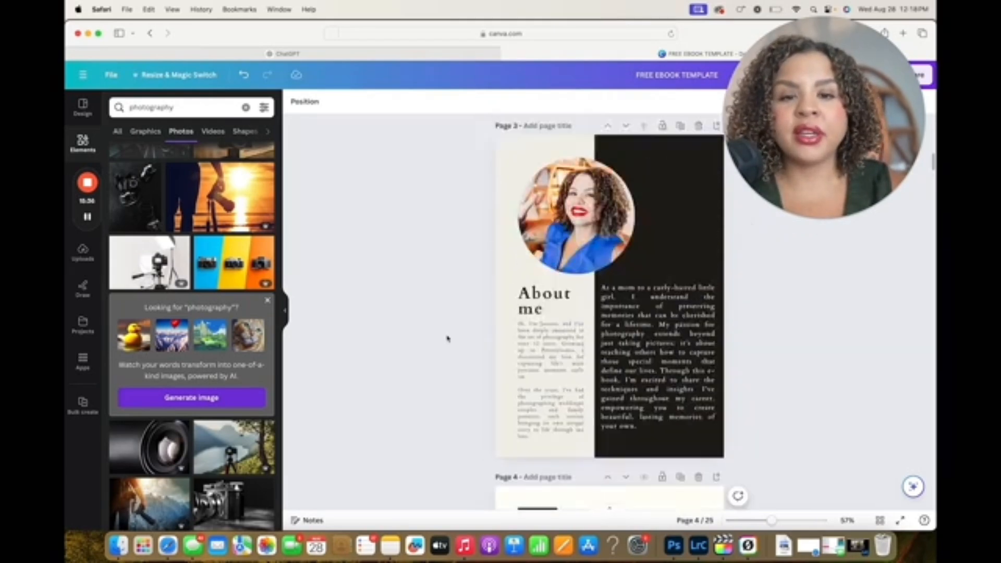
Retitle the chapter one page "Understanding your camera" and fill its photo frame with the picture of a camera on a tripod in the mountains
click(628, 345)
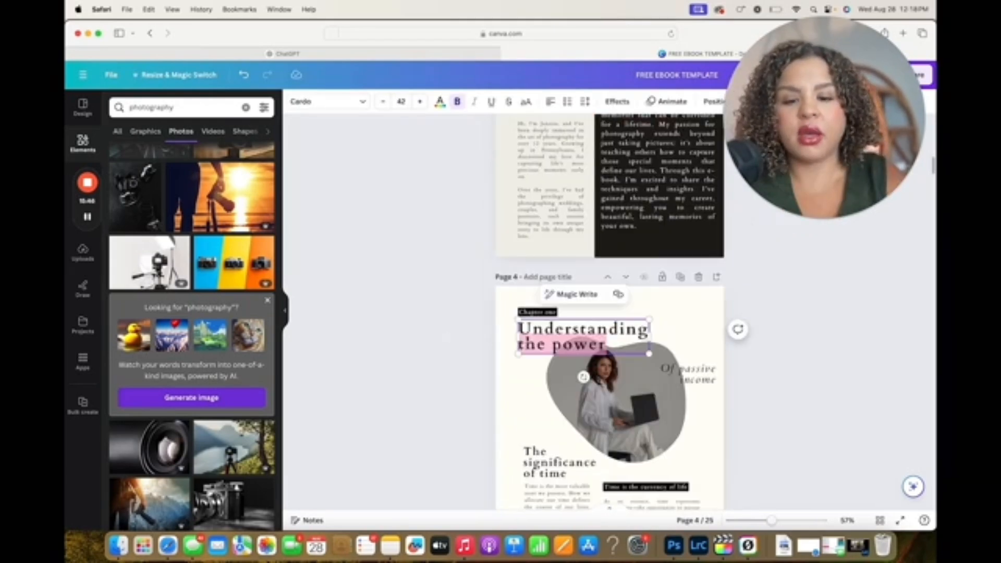
text(Understanding your camera)
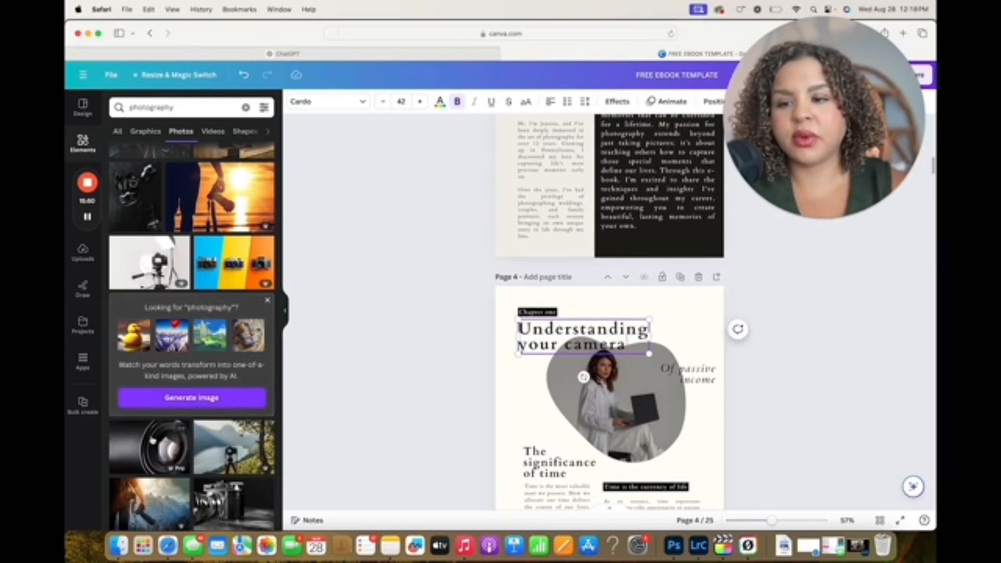
click(148, 447)
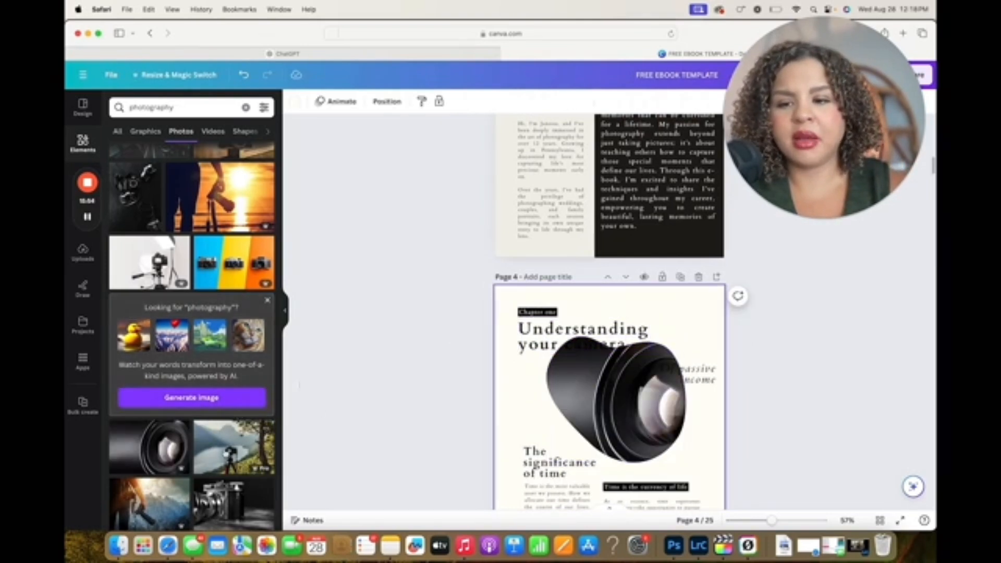
drag(234, 447, 579, 421)
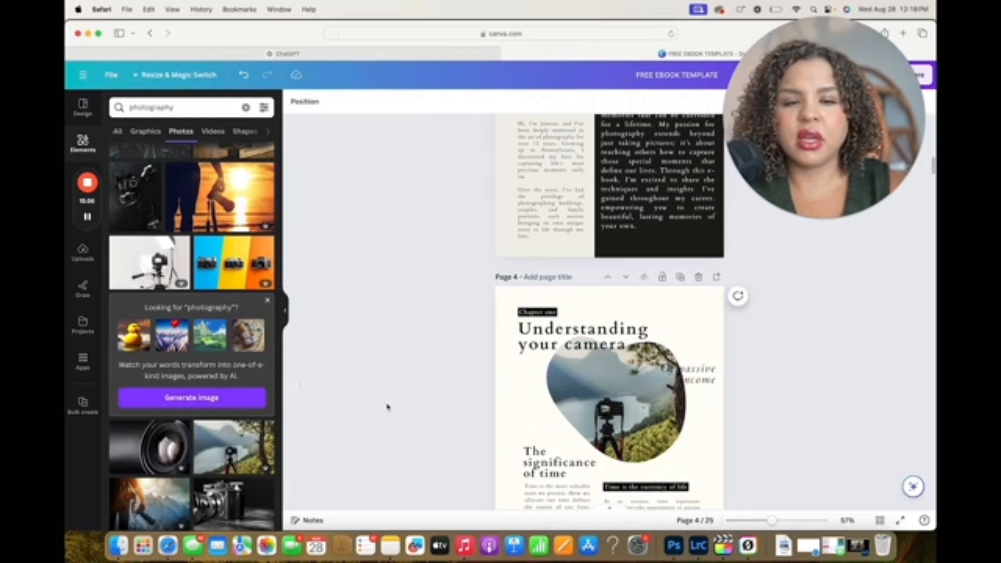
Switch to ChatGPT and ask it to expand on chapter one and ensure it is 500 words
scroll(388, 408, down, 3)
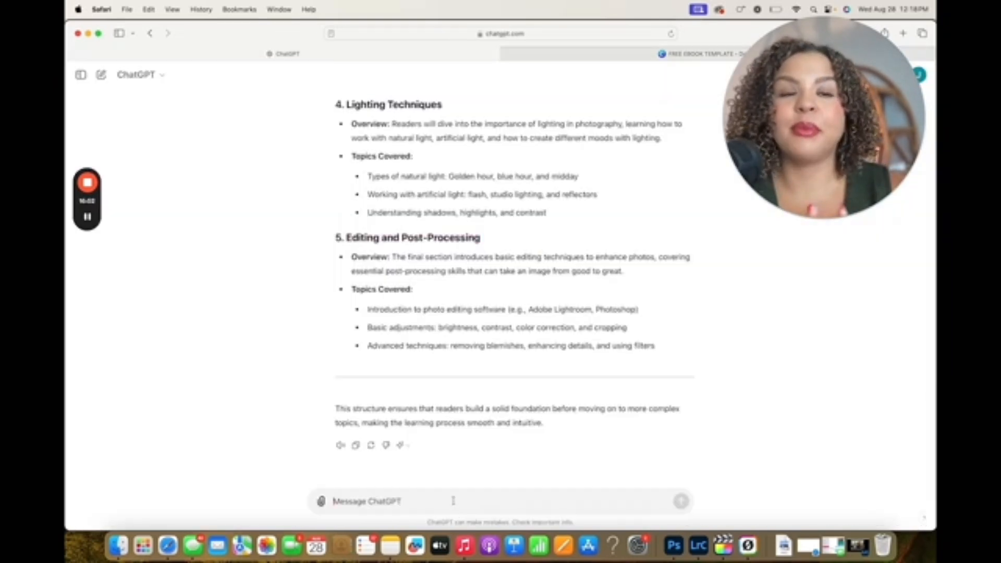
text(please expl)
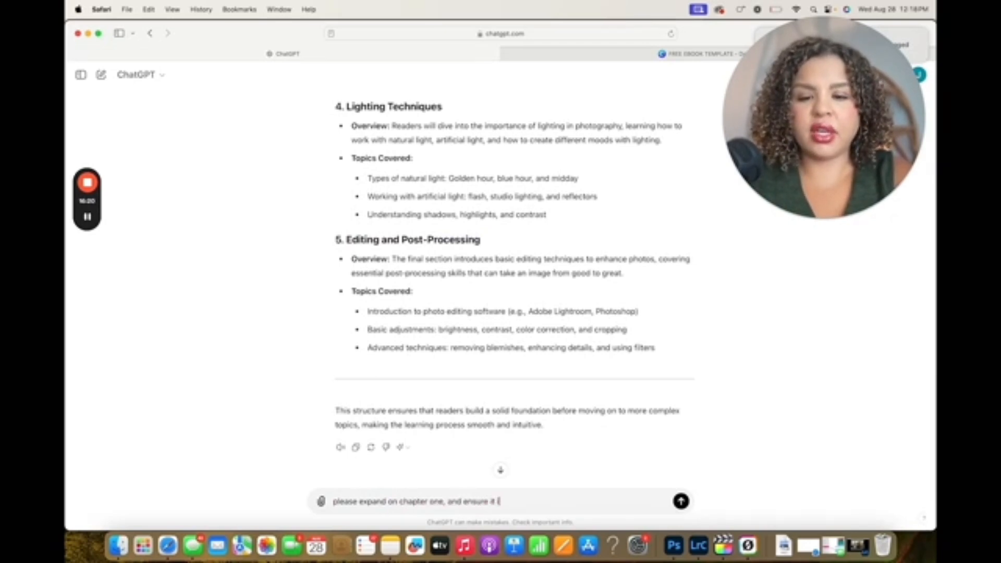
text(and on chapter one, and ensure it is 500 word)
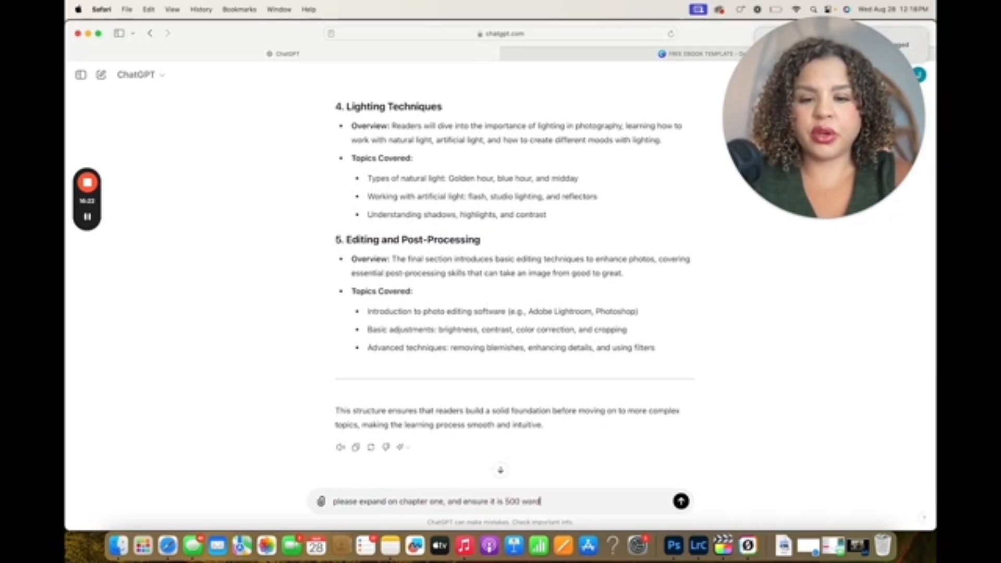
text(s.)
key(Return)
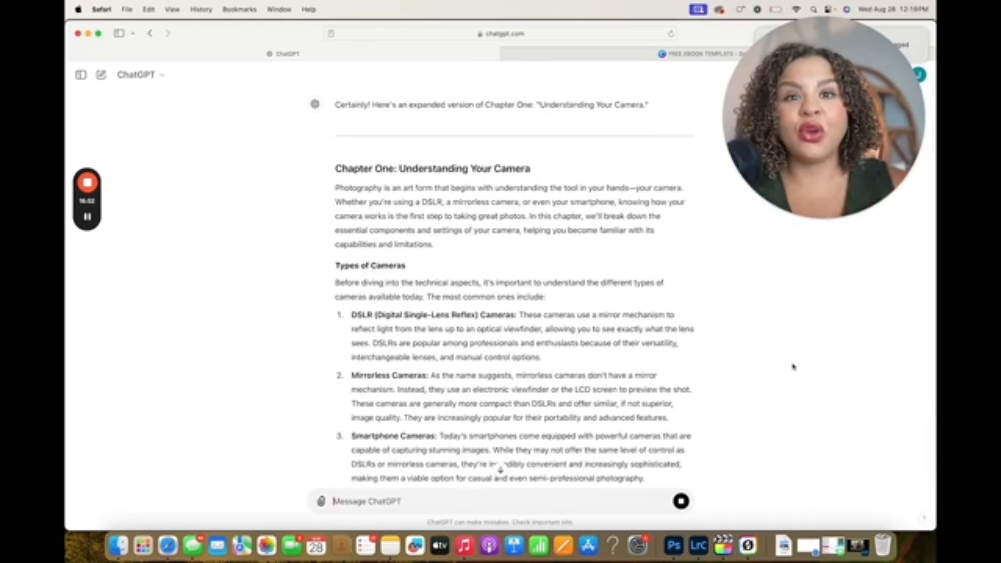
Compare the expanded chapter one text in ChatGPT with the text boxes on the chapter one pages in Canva
scroll(572, 403, down, 5)
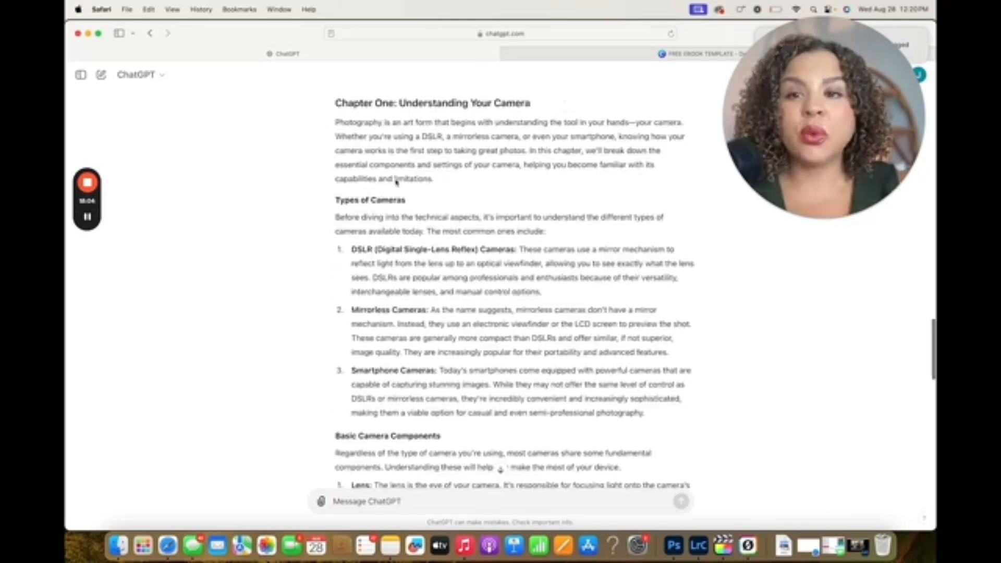
drag(337, 105, 573, 386)
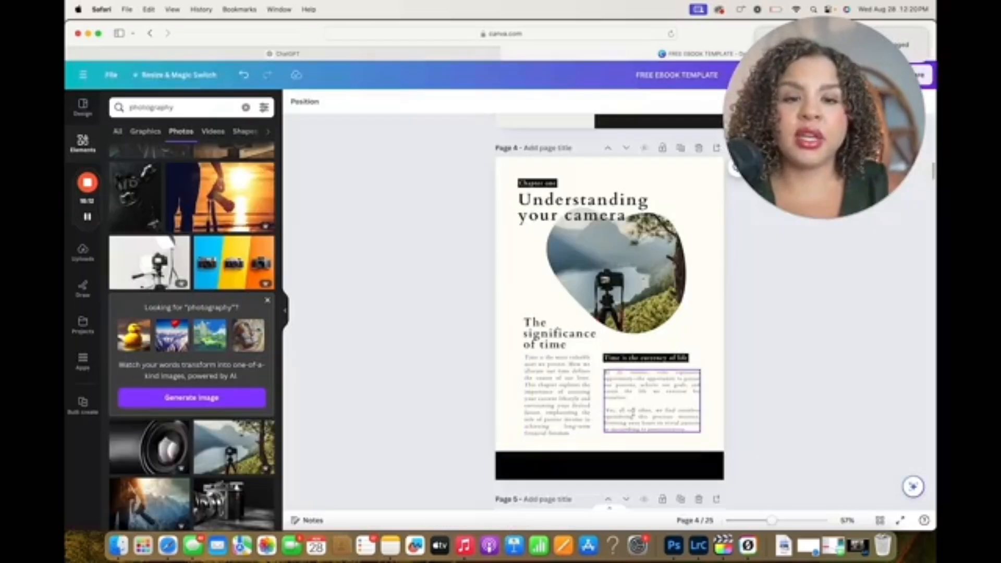
scroll(610, 313, down, 10)
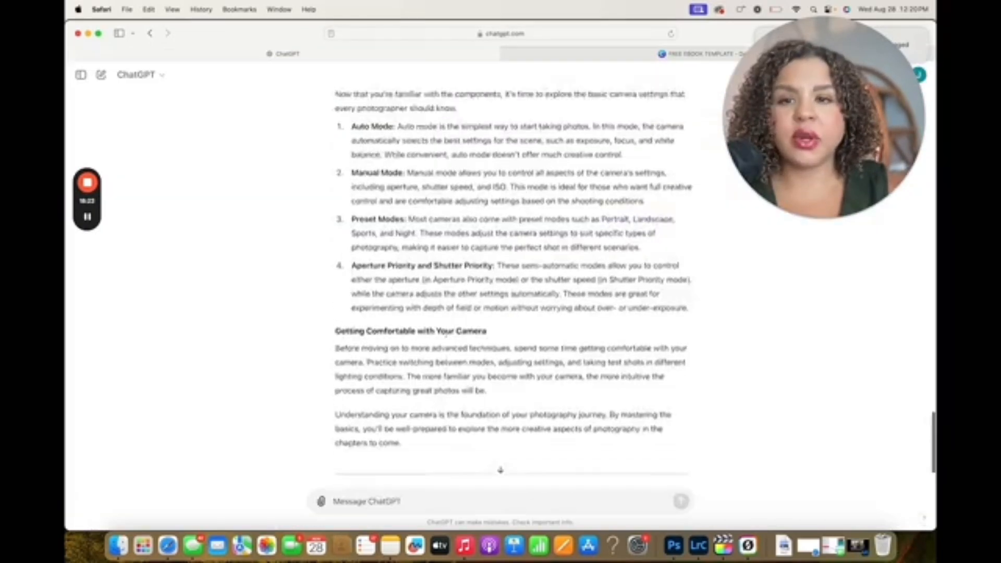
scroll(446, 333, up, 15)
scroll(446, 332, up, 10)
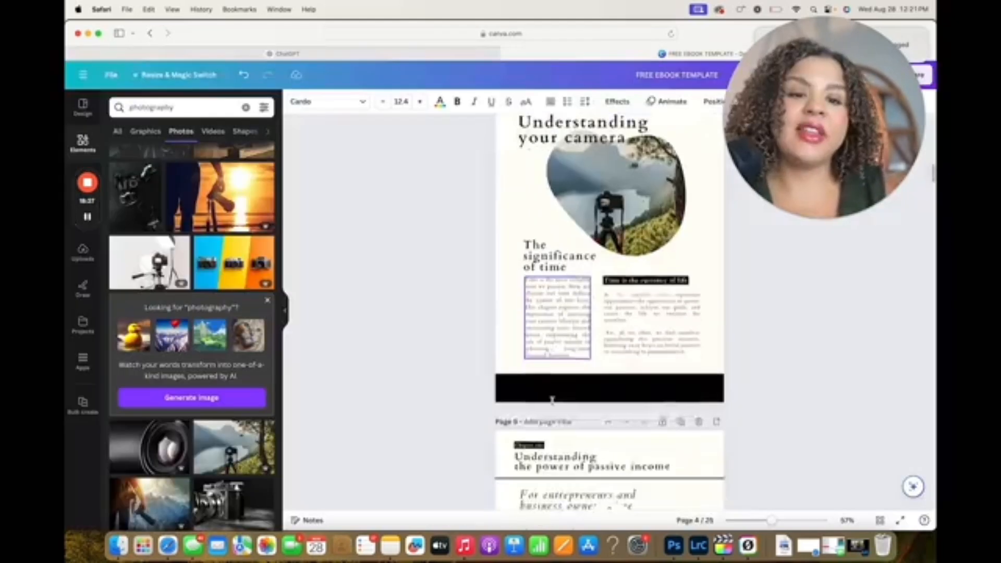
scroll(610, 313, down, 4)
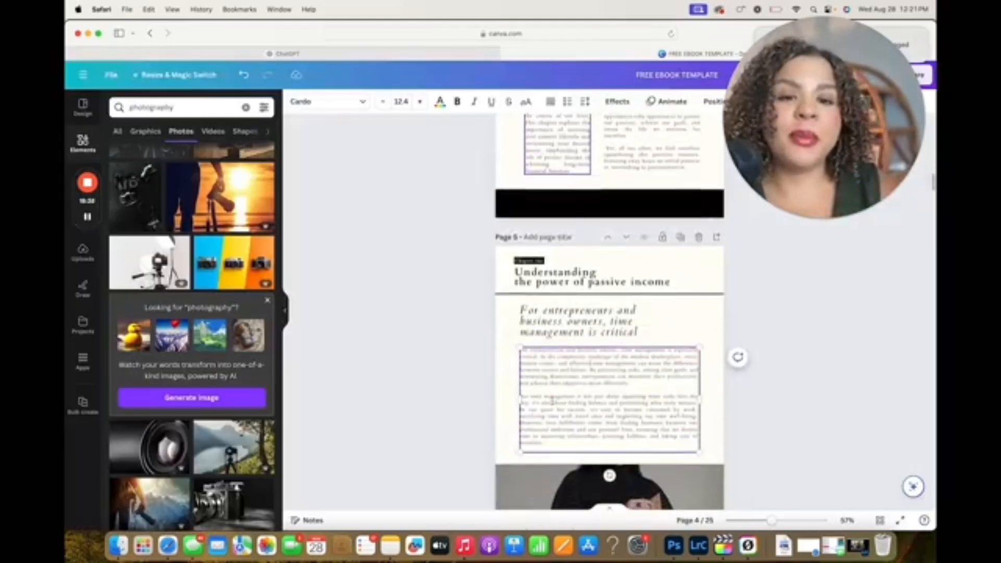
Replace the body text on page 5 with the expanded chapter one text and remove its chapter heading and introduction paragraph
click(549, 443)
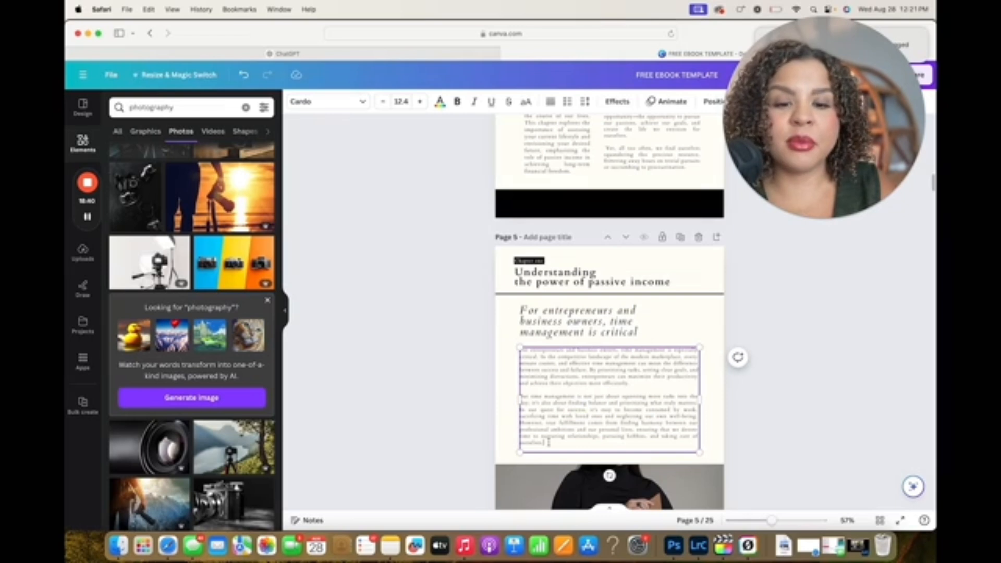
drag(549, 443, 520, 352)
key(super+v)
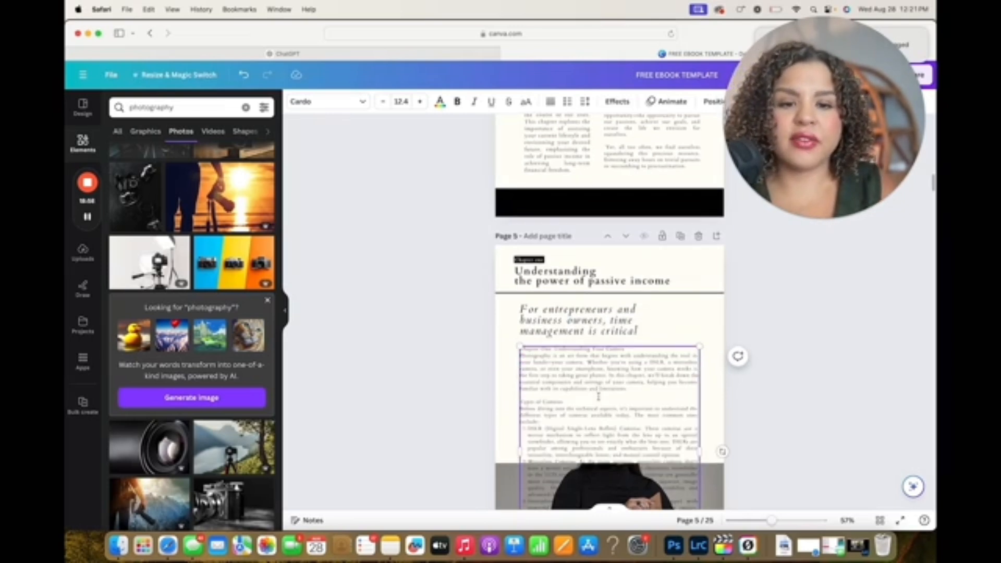
drag(599, 397, 513, 354)
key(BackSpace)
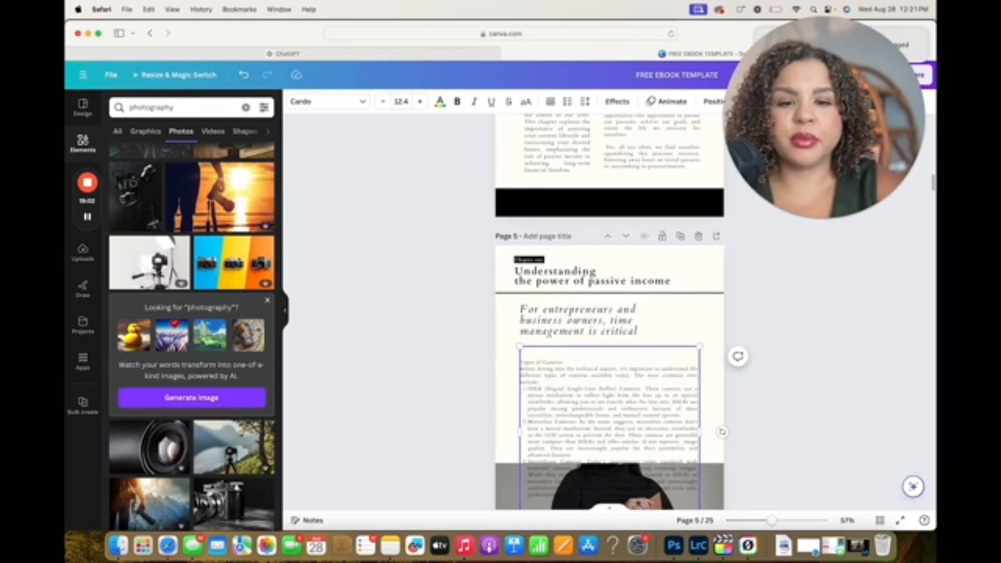
Replace the template text on page 4 with the chapter one introduction and bold its heading "Chapter One: Understanding Your Camera"
scroll(563, 188, up, 3)
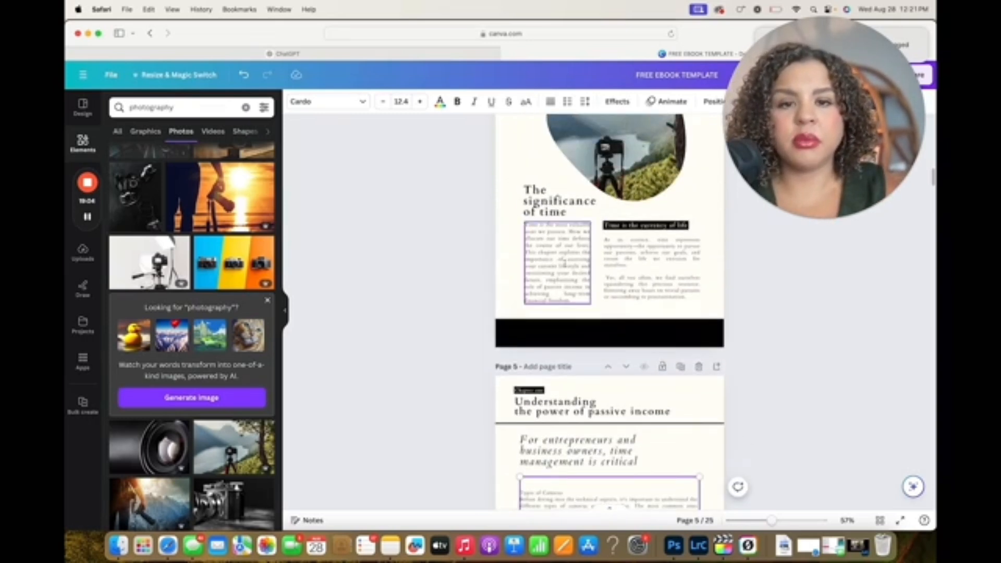
click(565, 264)
drag(637, 233, 506, 234)
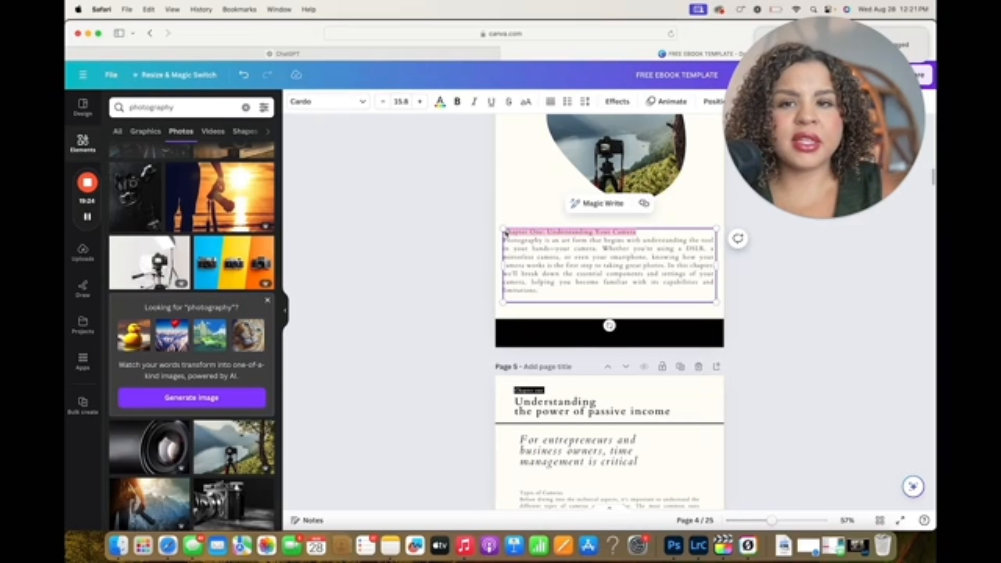
click(457, 101)
click(798, 284)
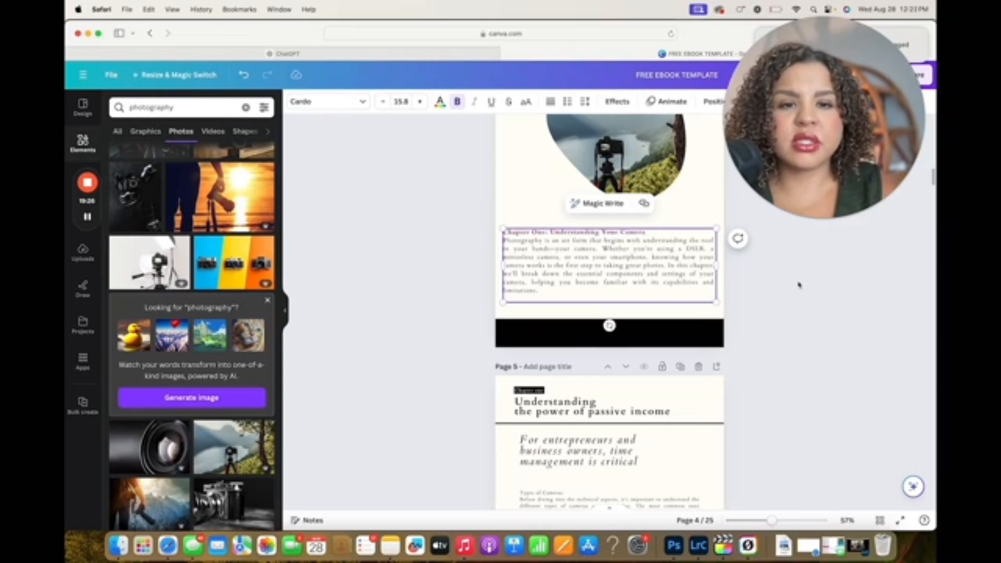
Delete the italic time management subheading on page 5 and move the body text up beneath the header line
scroll(672, 258, down, 4)
click(672, 258)
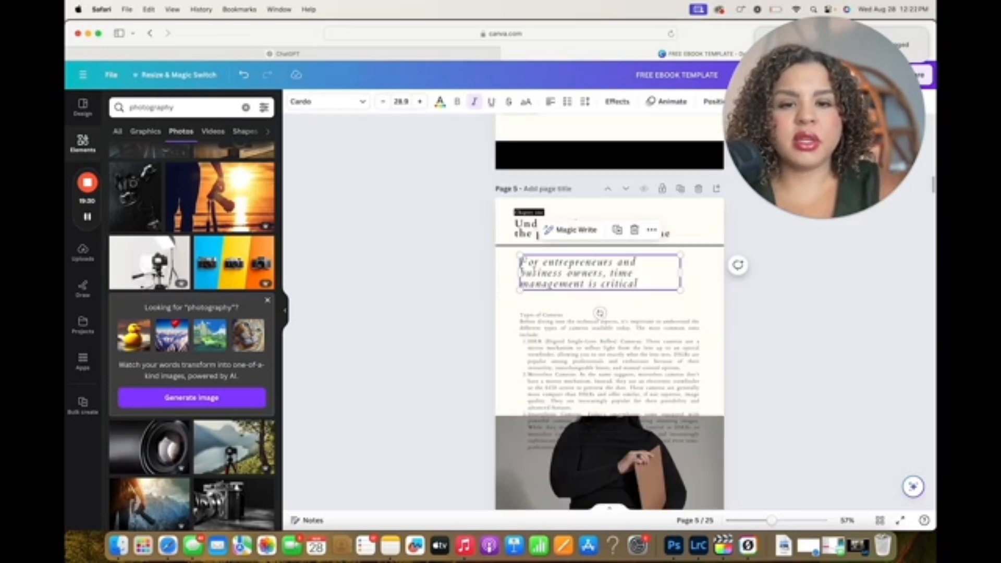
key(Delete)
click(573, 375)
drag(574, 375, 574, 325)
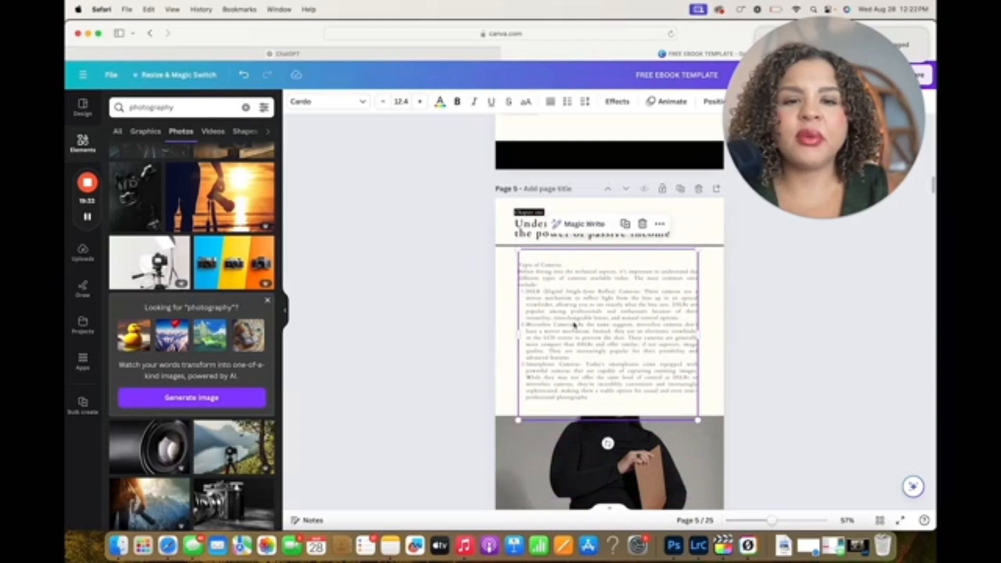
Make the "Types of Cameras" heading bold and larger, and bold the camera type names in the numbered list
triple_click(564, 265)
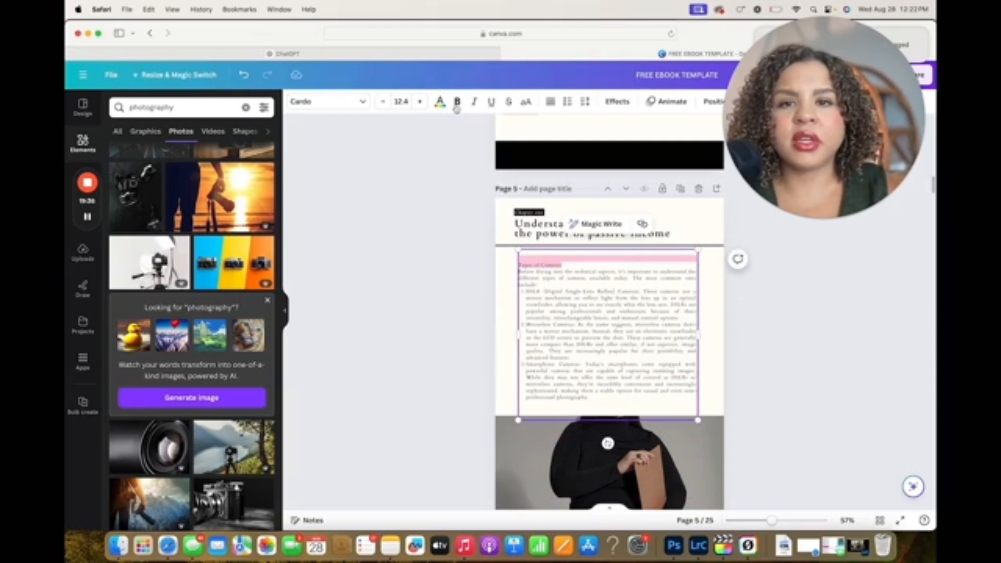
click(458, 101)
drag(640, 291, 545, 290)
click(527, 291)
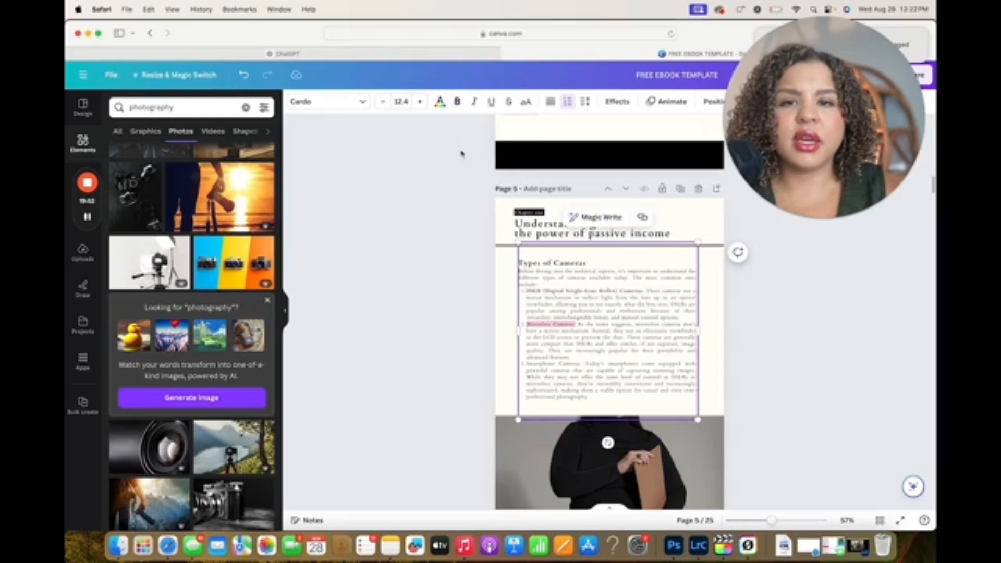
click(457, 102)
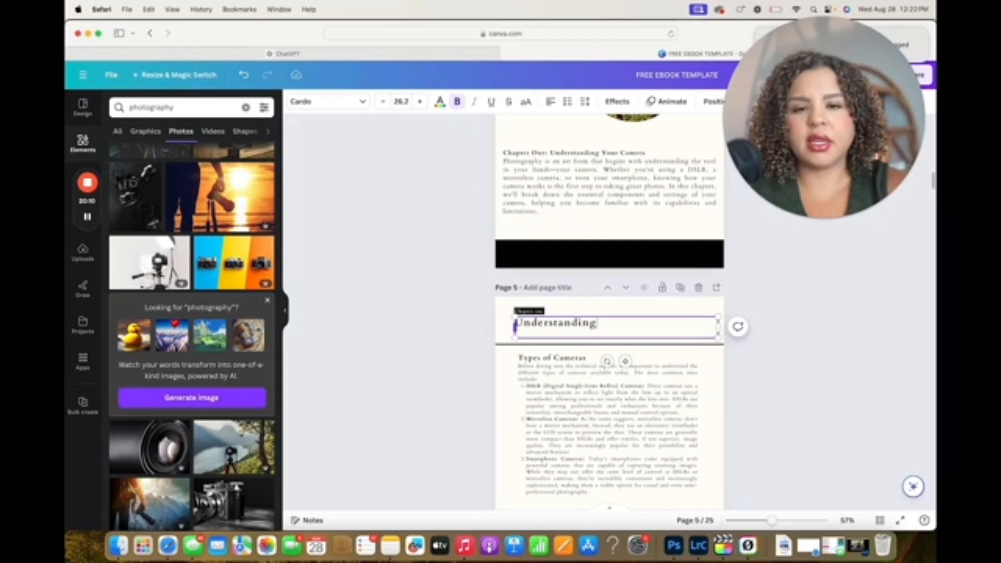
Change the page 5 header to "Understanding Your Camera"
text(your ca)
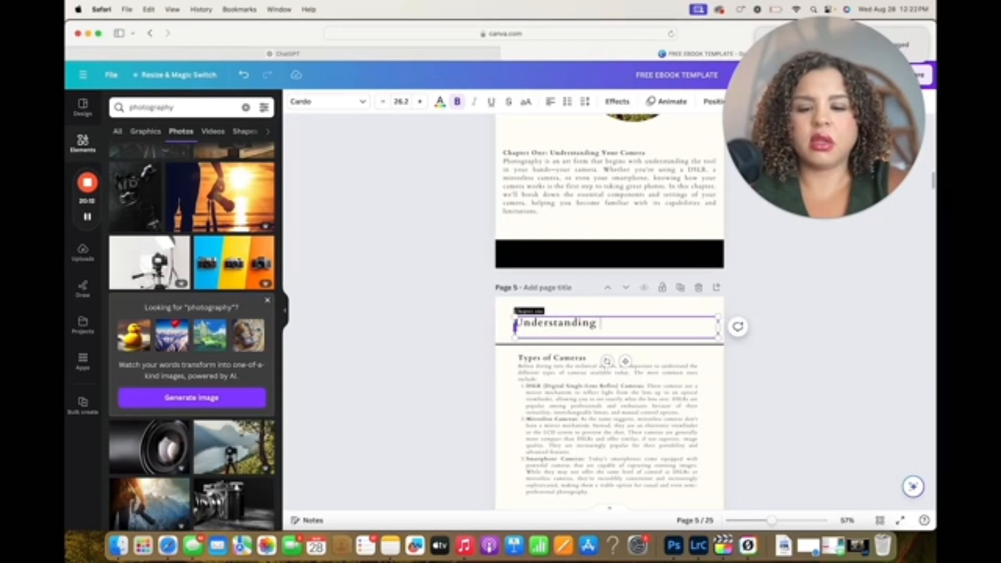
text(mers)
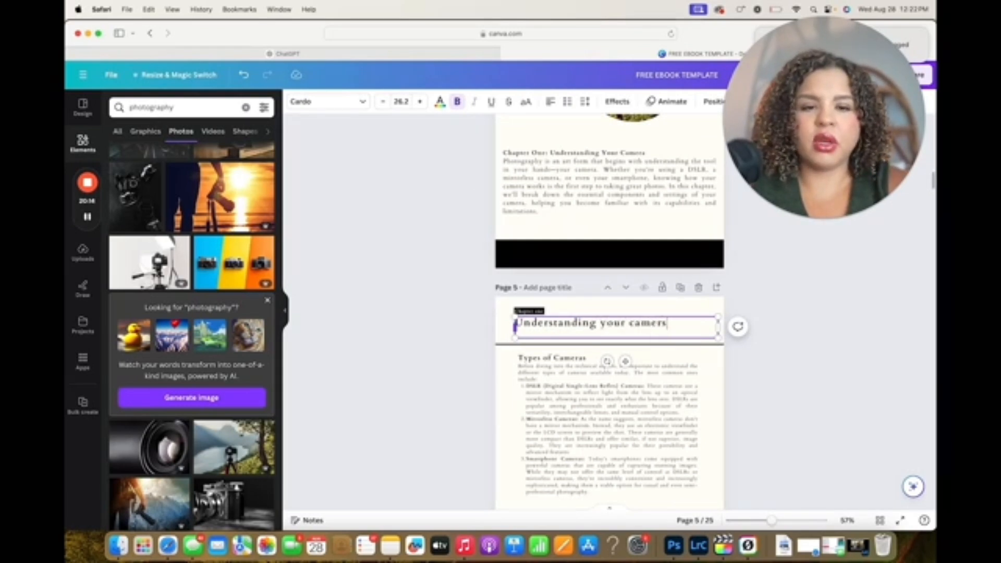
key(BackSpace)
key(BackSpace)
key(BackSpace)
key(BackSpace)
key(BackSpace)
key(BackSpace)
key(BackSpace)
key(BackSpace)
key(BackSpace)
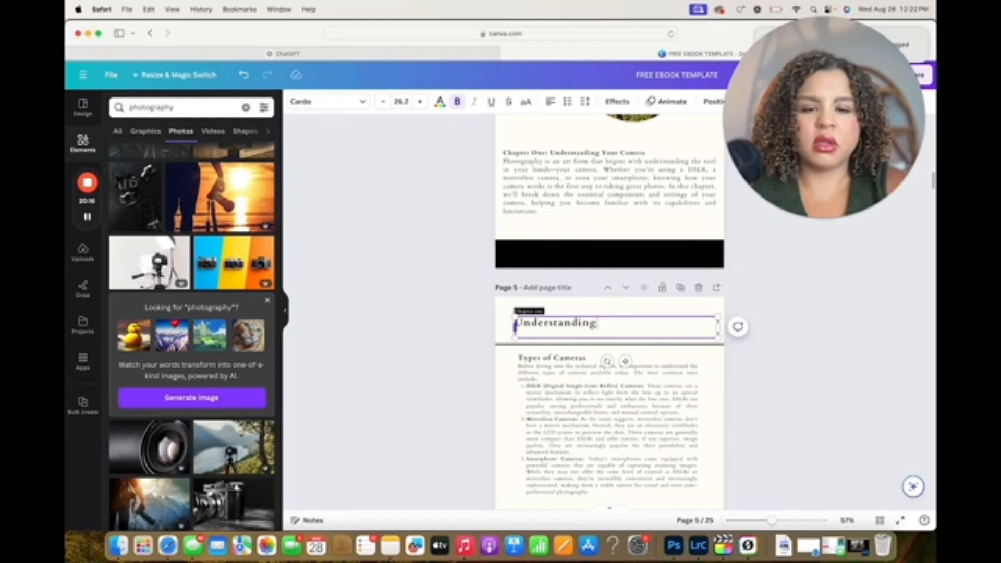
text(Your Camera)
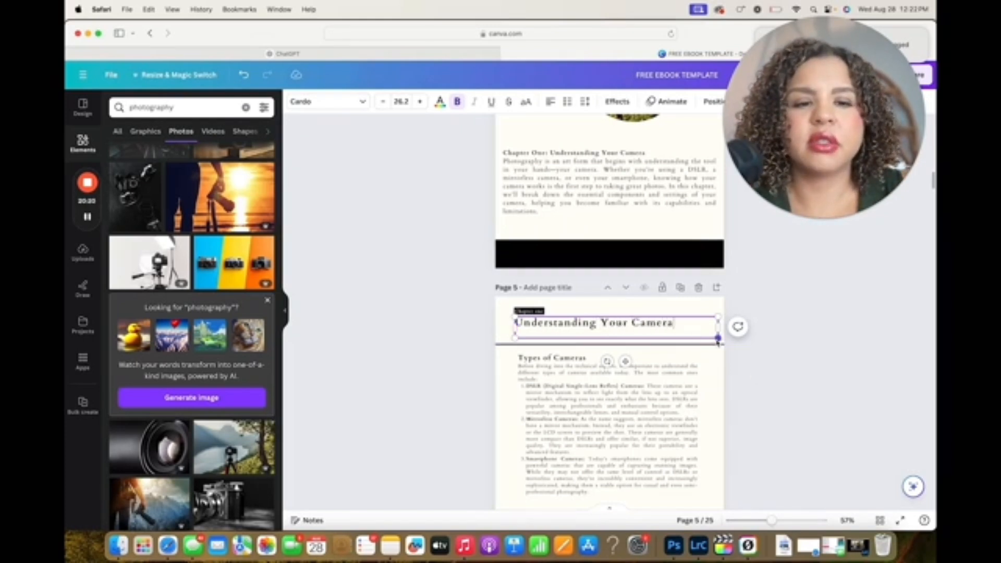
Enlarge the page 5 header and reposition it so it fits across the page above the line
drag(718, 339, 790, 345)
click(833, 336)
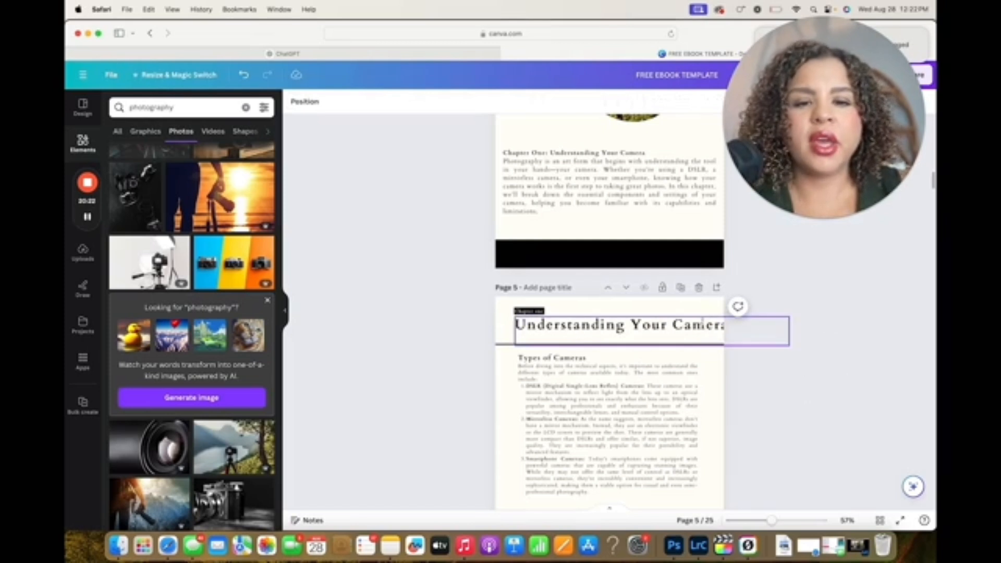
mouse_move(702, 324)
mouse_down()
mouse_move(681, 332)
mouse_move(691, 328)
mouse_up()
drag(780, 349, 761, 346)
click(795, 298)
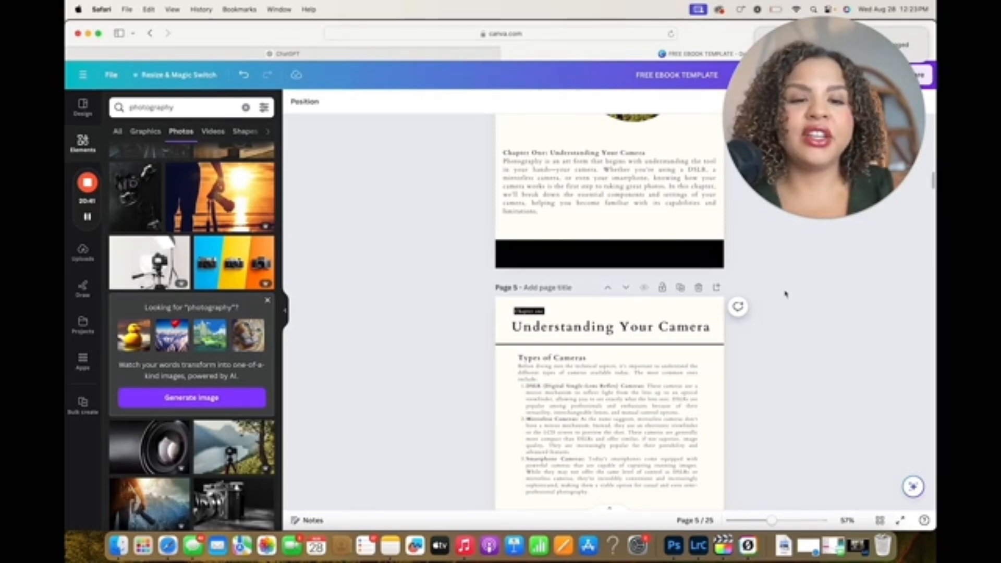
Add a blank page directly after page 5 for more chapter one content
scroll(766, 235, down, 7)
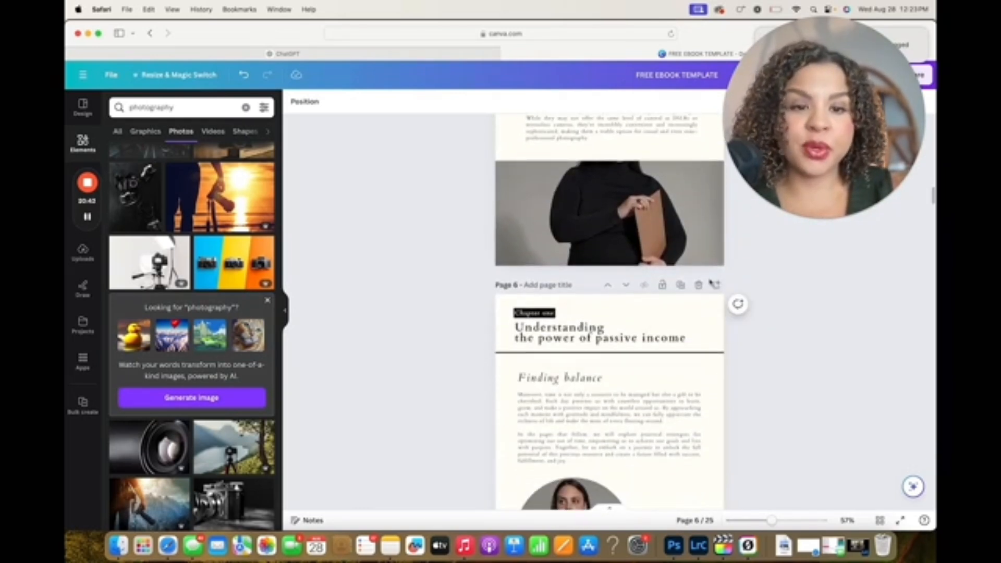
scroll(712, 282, up, 7)
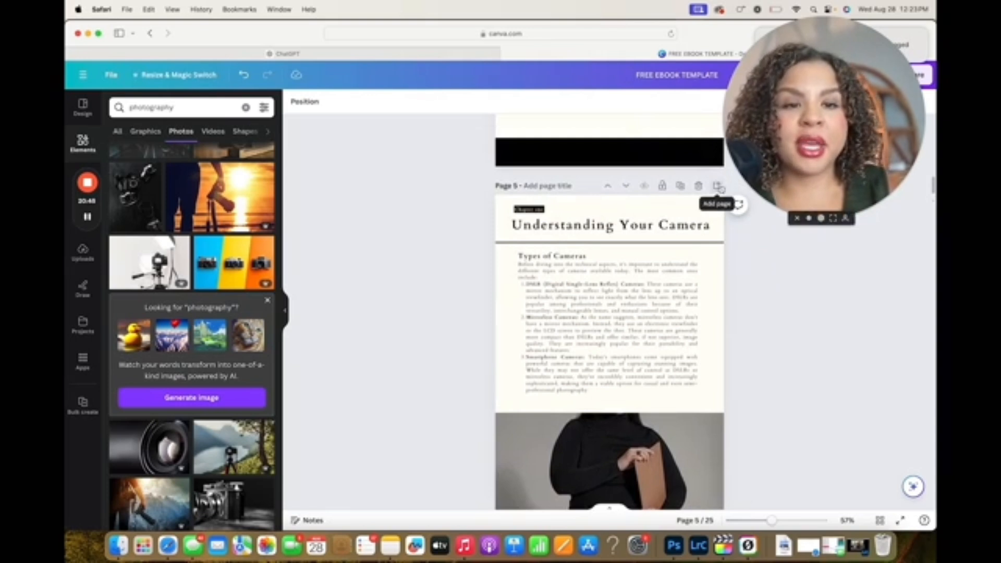
click(716, 185)
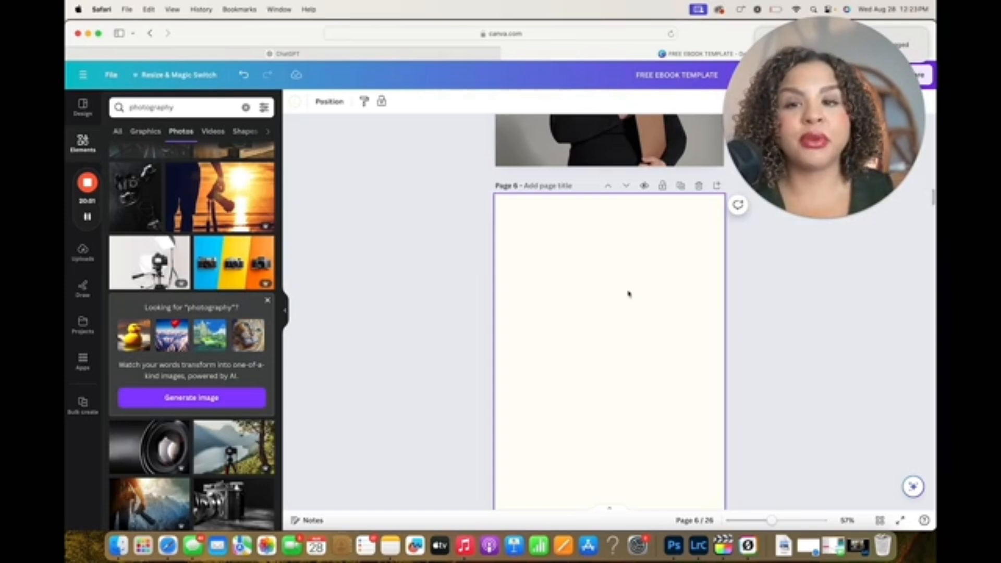
Switch to ChatGPT and review the expanded chapter one text and the outline of the e-book's sections
click(393, 53)
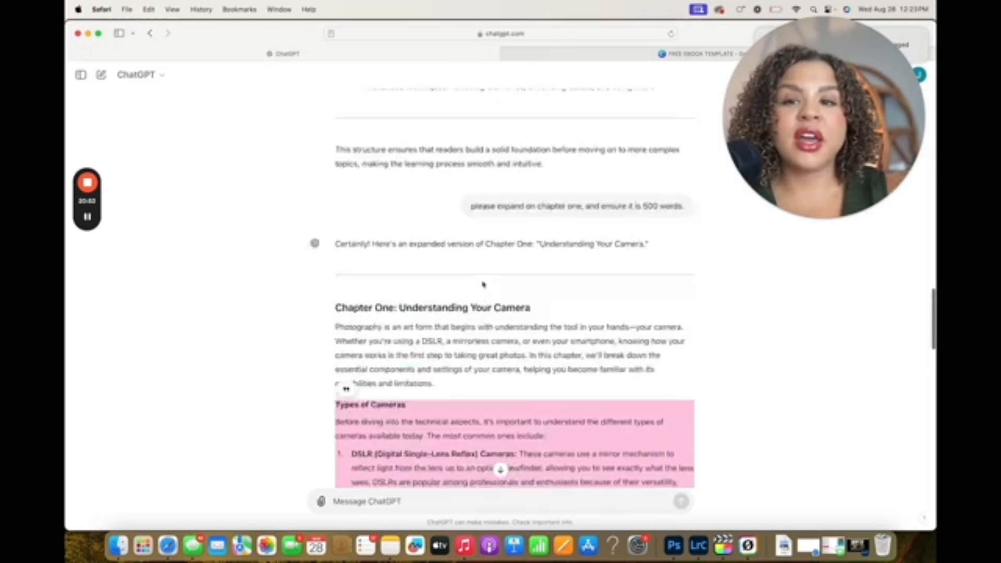
scroll(483, 284, up, 10)
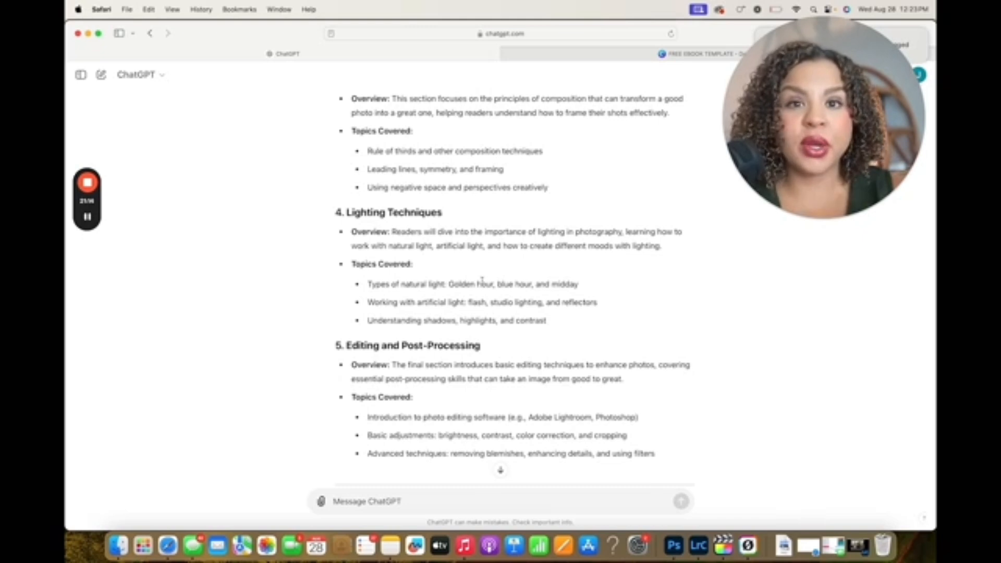
scroll(483, 282, up, 5)
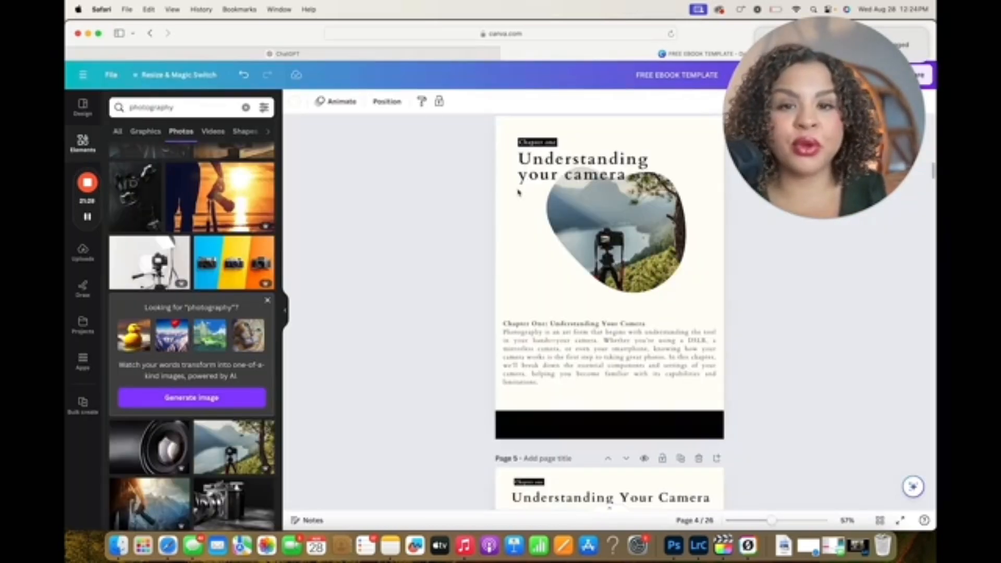
Return to the cover page in Canva and set its background colour to white
scroll(519, 193, up, 15)
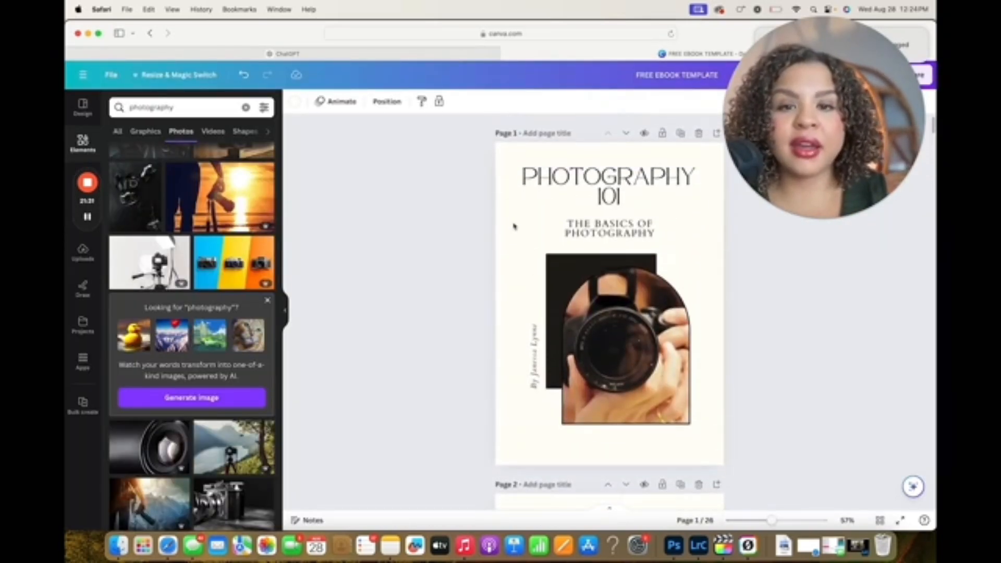
click(414, 201)
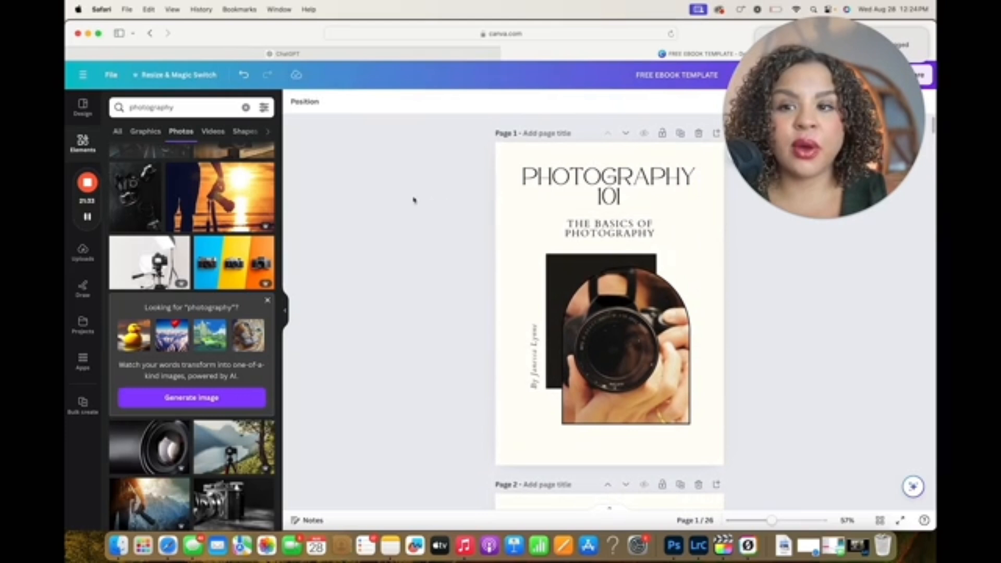
click(515, 184)
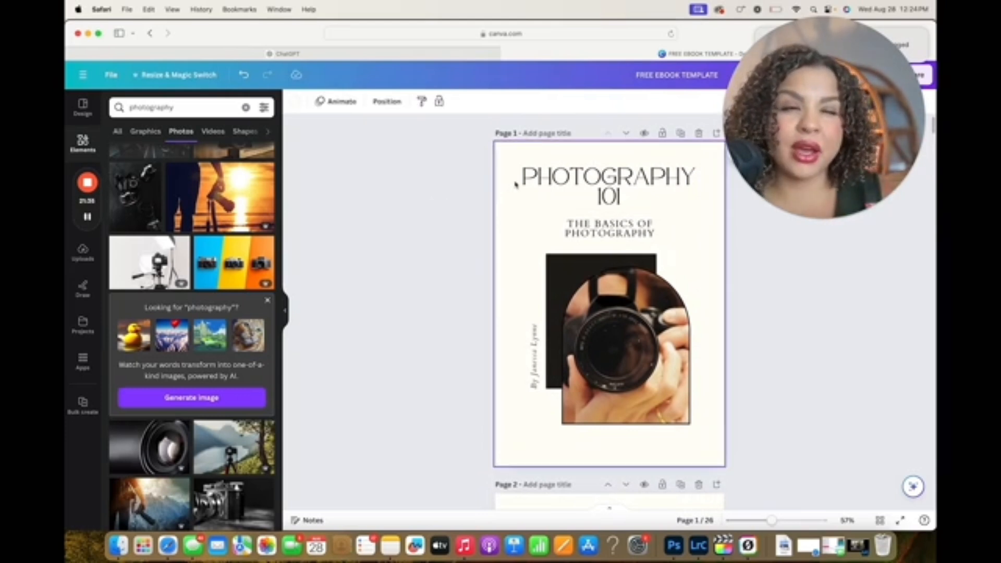
click(295, 101)
click(405, 186)
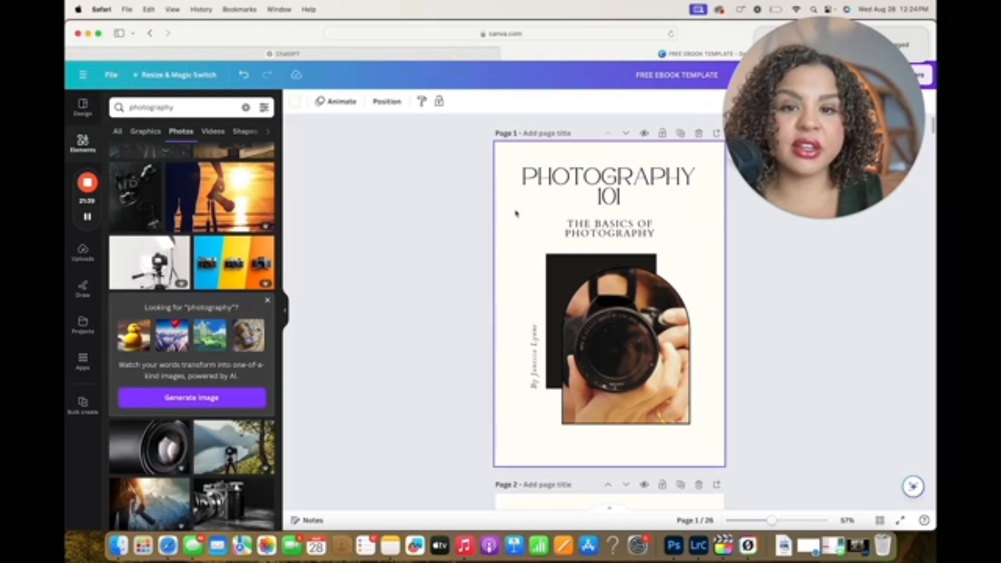
click(299, 104)
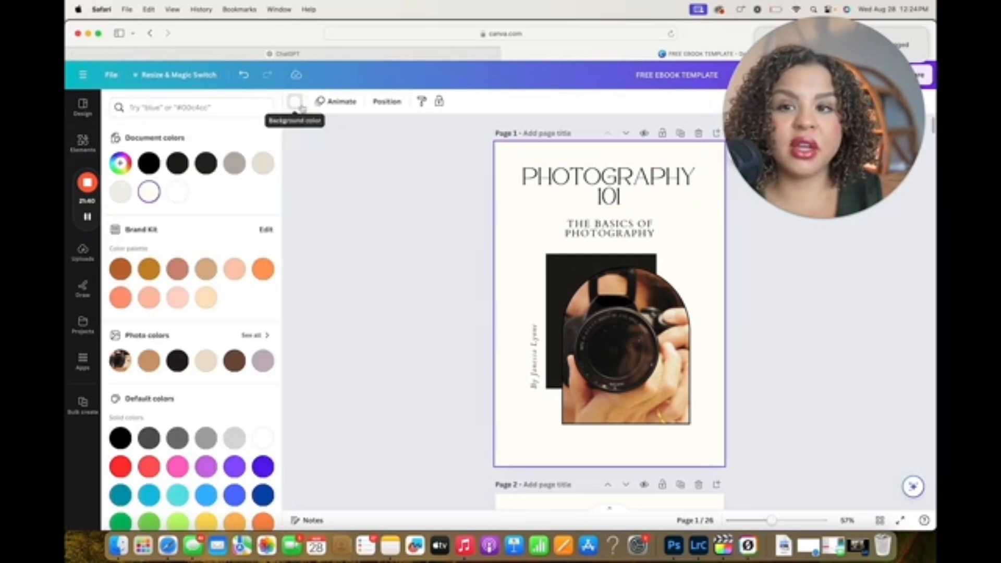
click(178, 193)
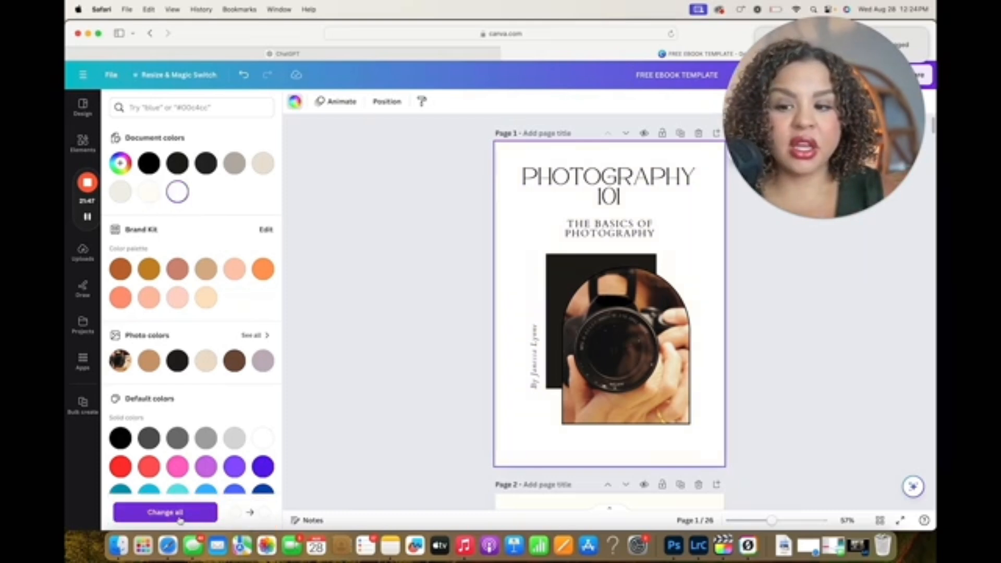
Apply the cover's white background colour to all matching pages of the e-book
scroll(186, 497, up, 5)
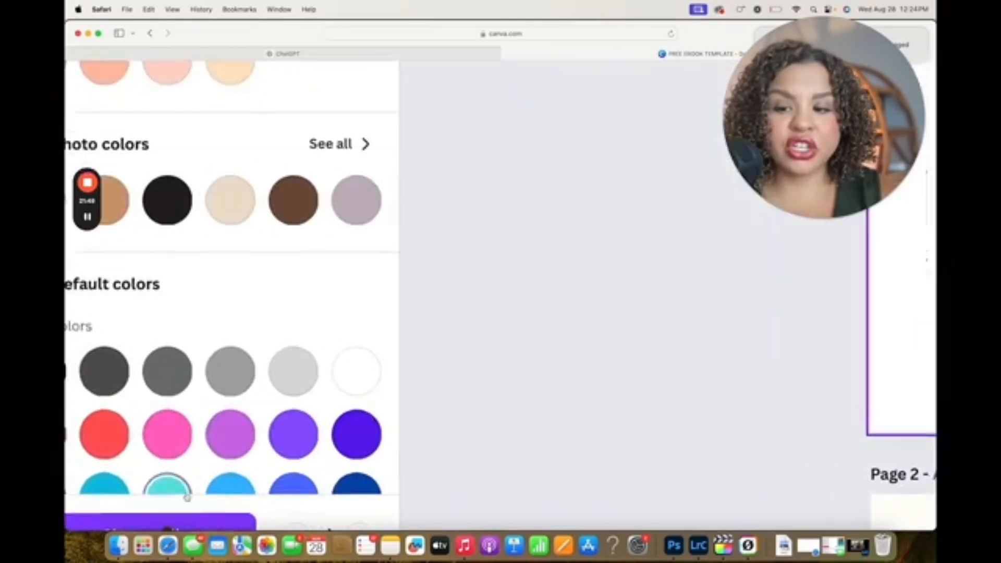
scroll(187, 497, down, 4)
scroll(187, 497, up, 2)
scroll(187, 497, down, 5)
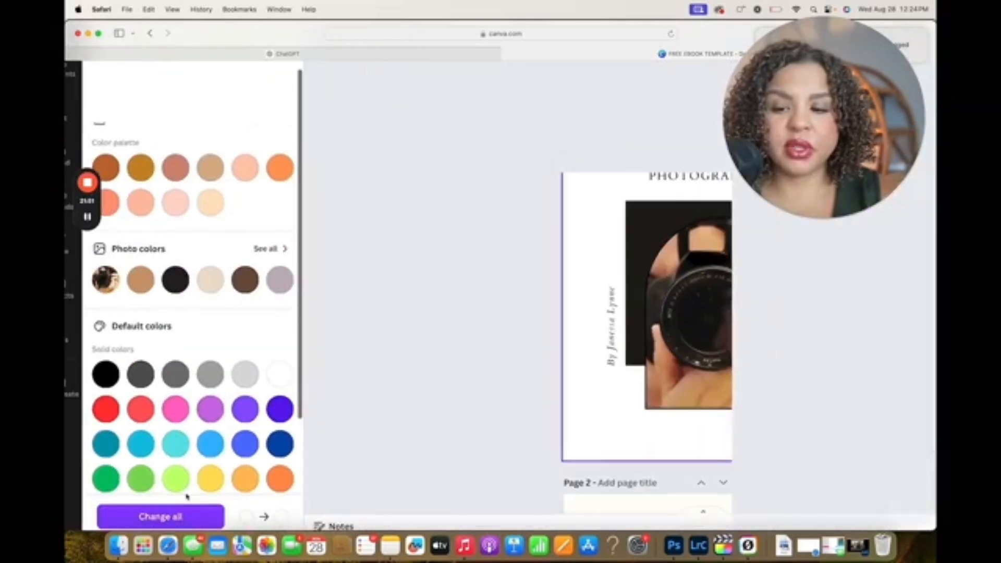
click(161, 516)
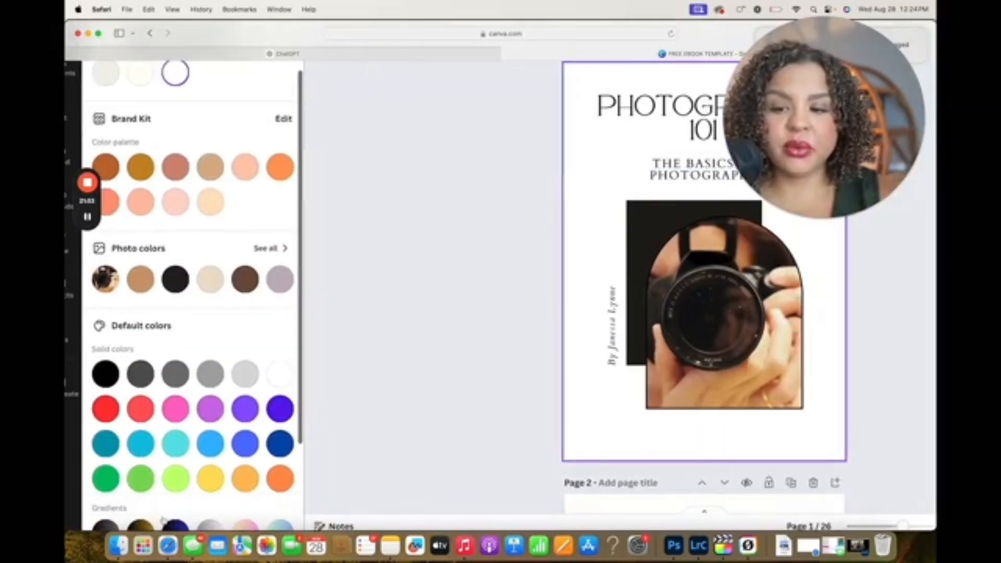
Check the background colour throughout the e-book's pages and select the "PHOTOGRAPHY 101" title on the cover
scroll(431, 336, down, 10)
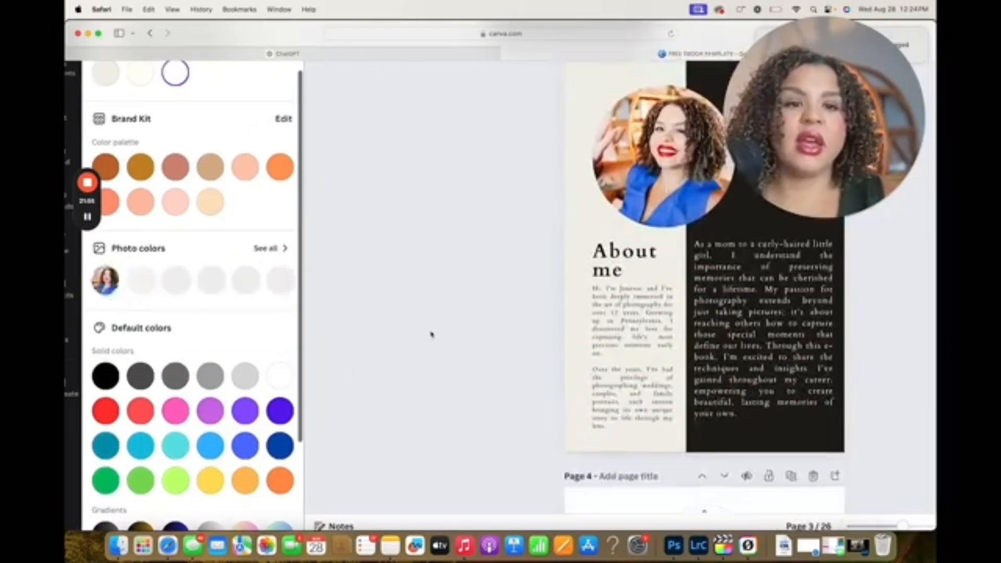
scroll(432, 335, down, 15)
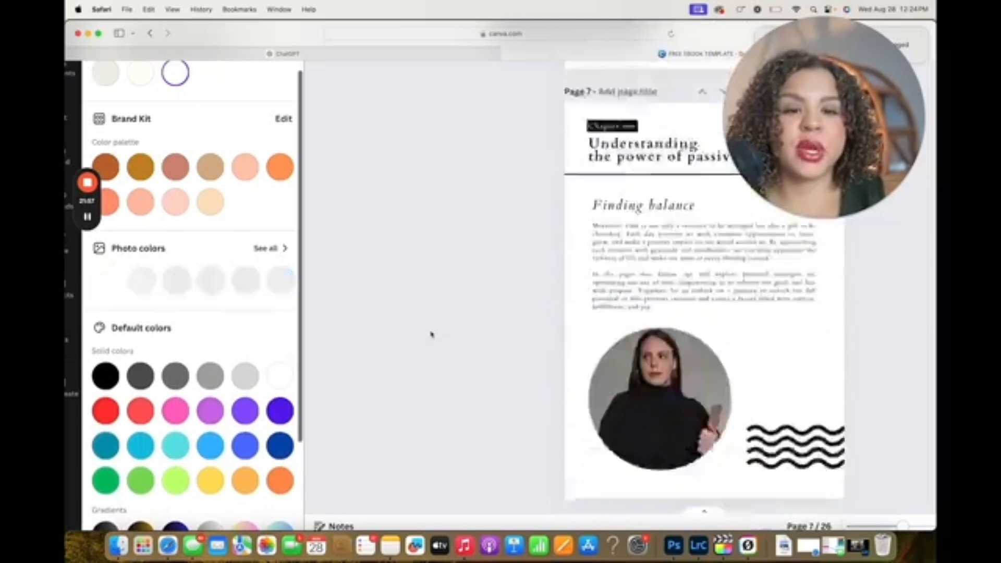
scroll(432, 335, down, 20)
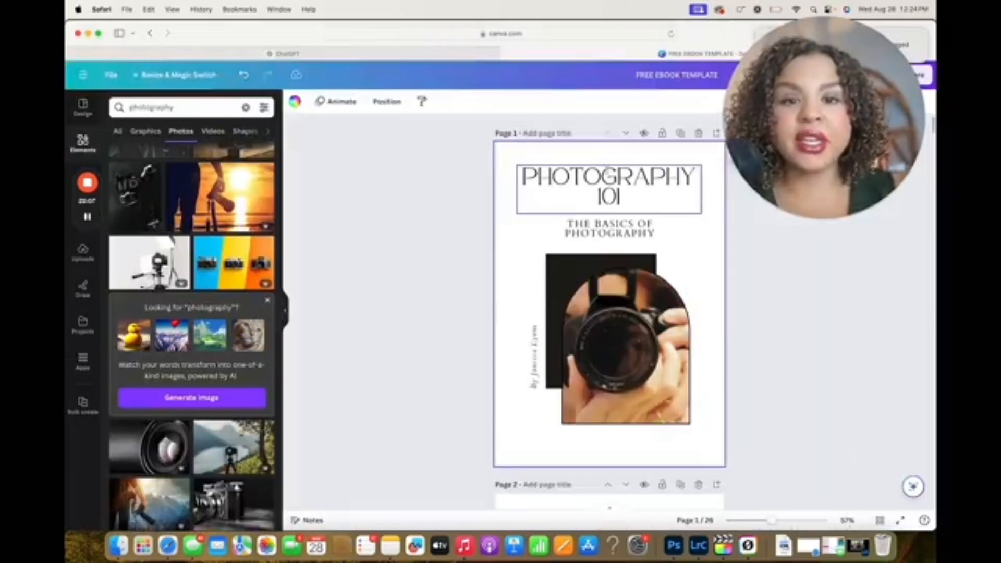
click(609, 180)
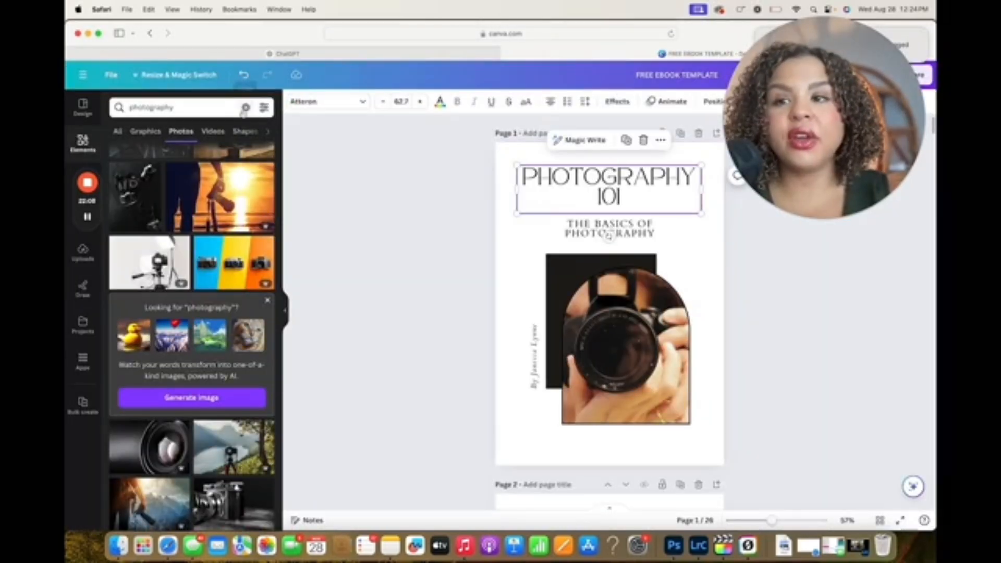
Recolour the cover title with the brand palette's orange and the subtitle with the tan taken from the photo colours
click(440, 101)
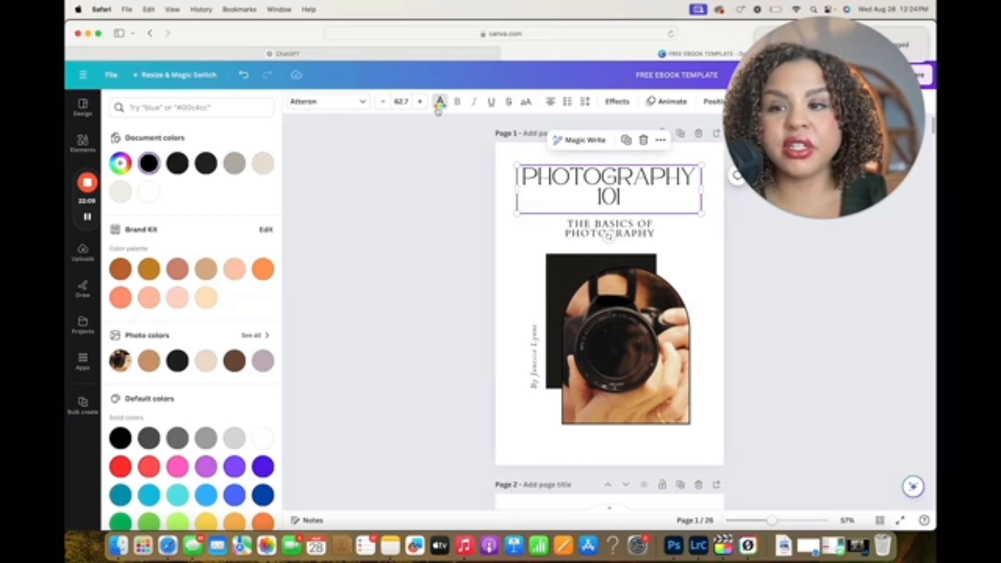
click(262, 260)
click(568, 228)
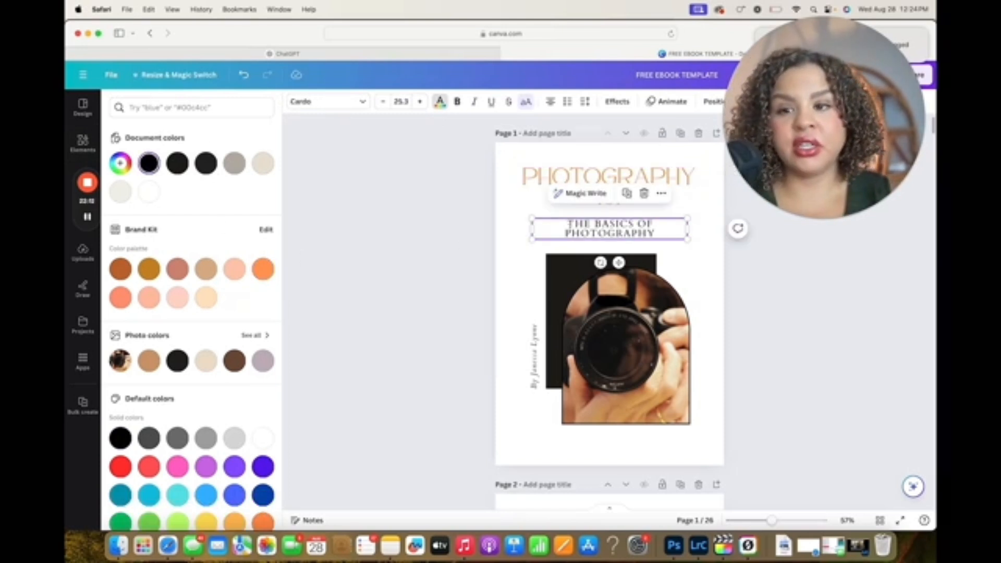
click(149, 361)
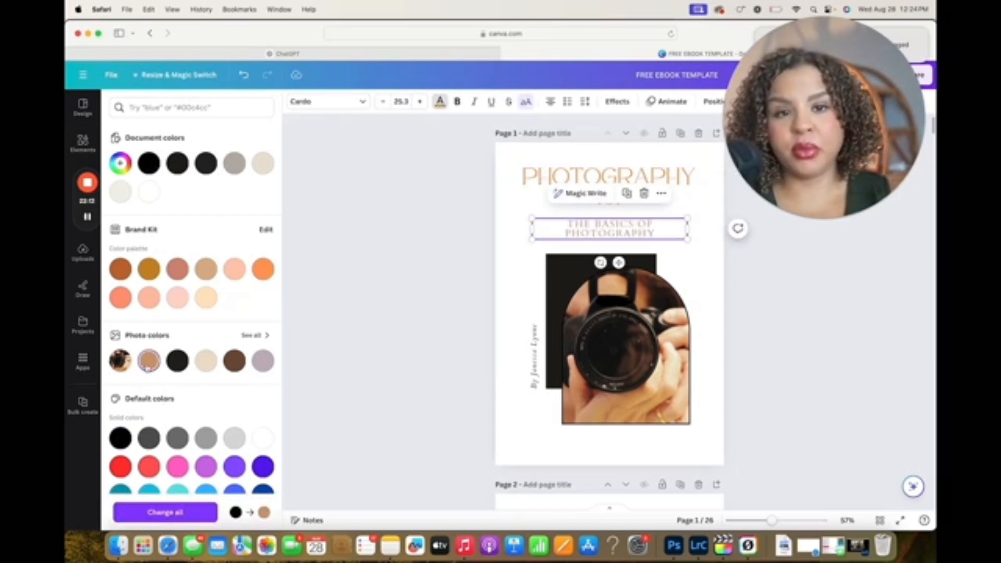
click(414, 323)
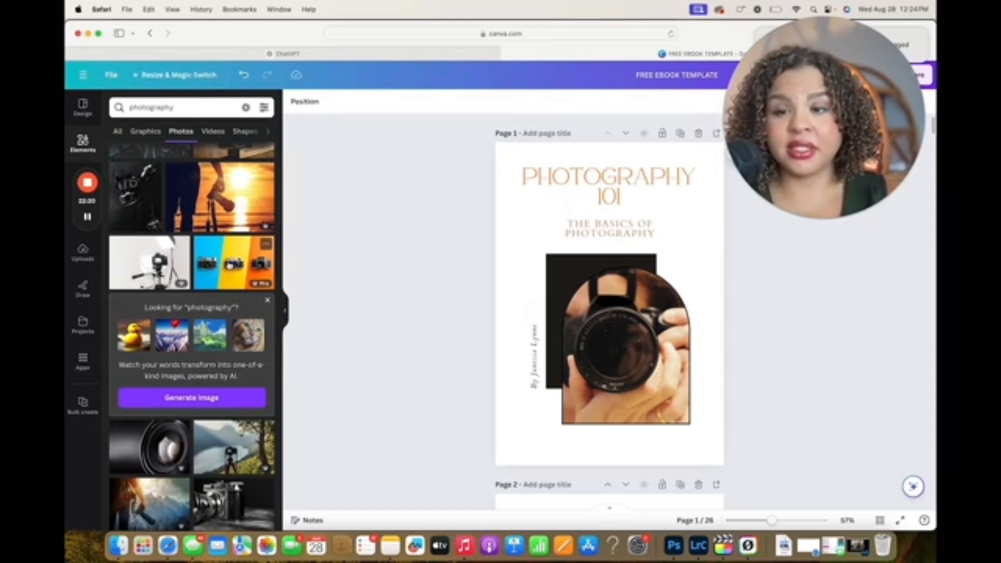
Replace the cover's arched camera photo with the blue, yellow and orange three-camera photo and select the cover elements
drag(230, 266, 625, 345)
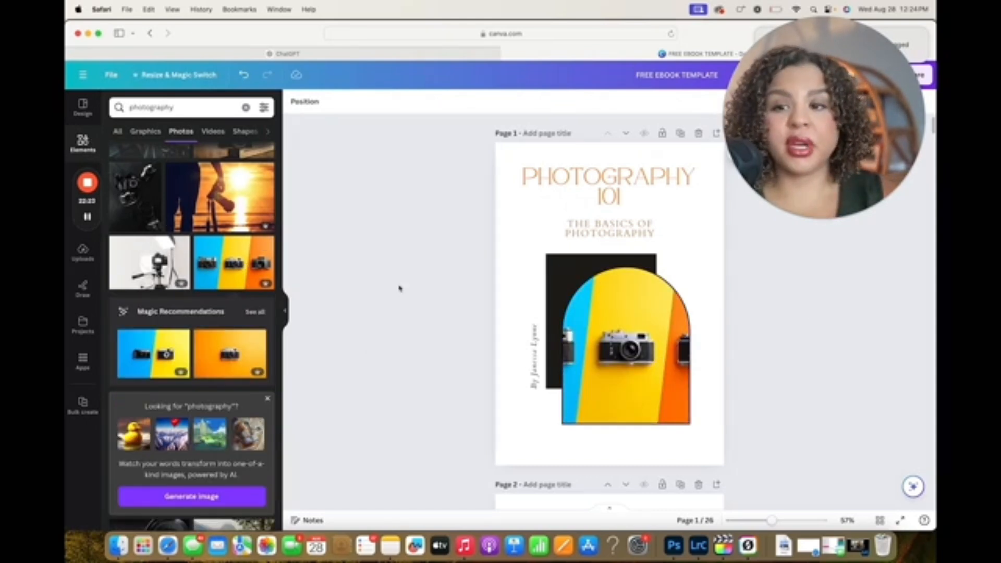
scroll(400, 286, down, 5)
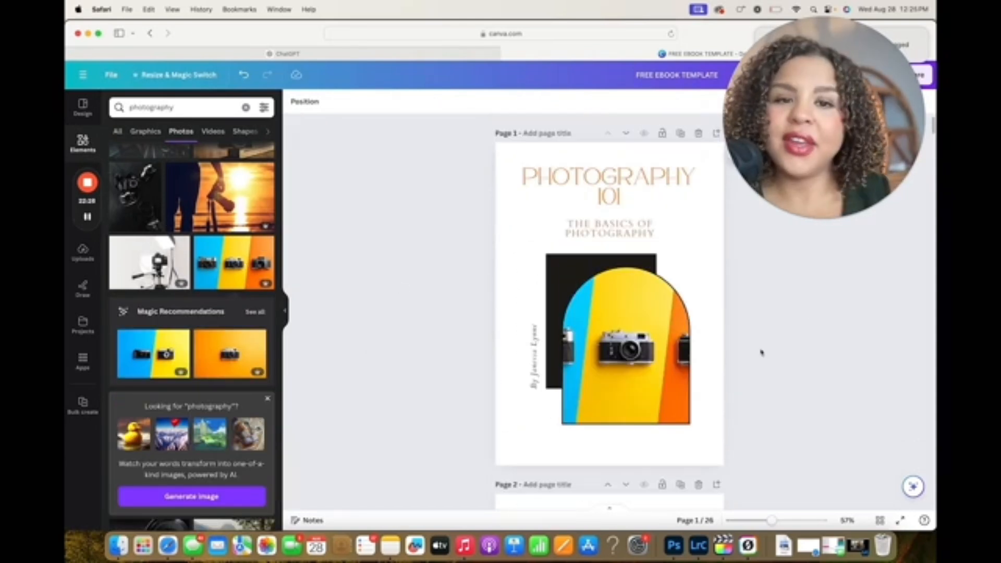
drag(715, 452, 695, 228)
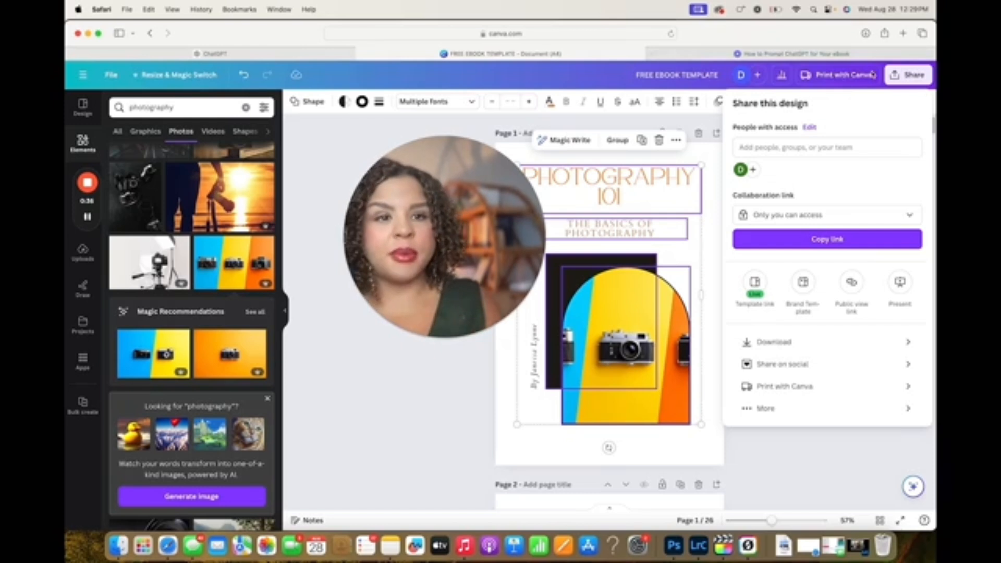
Download all pages of the e-book as a PDF Standard file
click(776, 344)
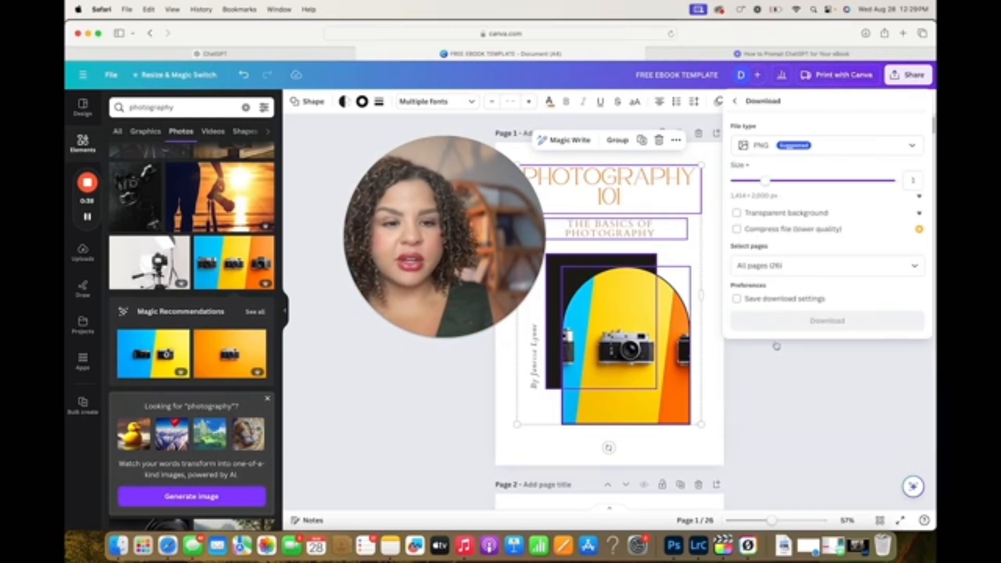
click(819, 151)
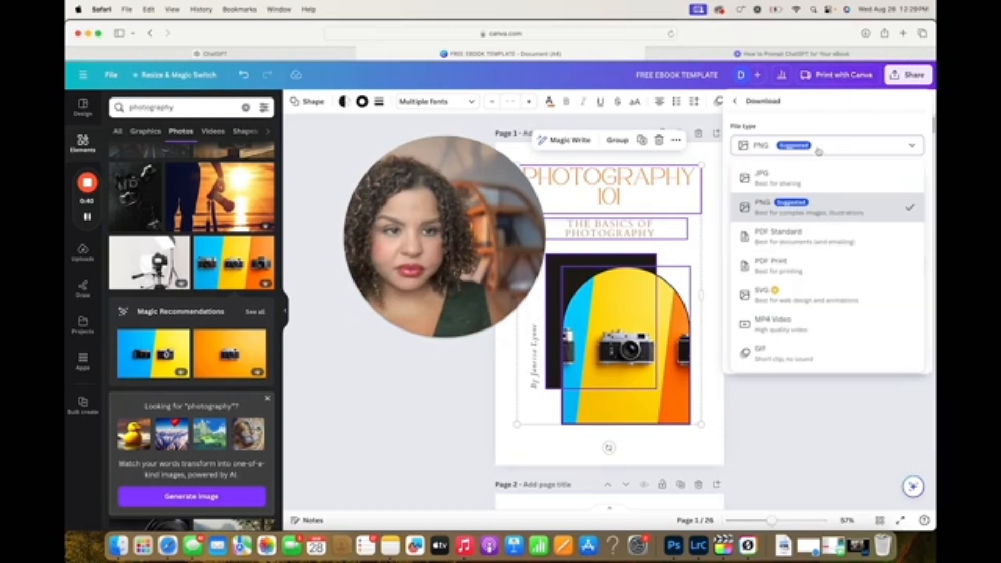
click(795, 241)
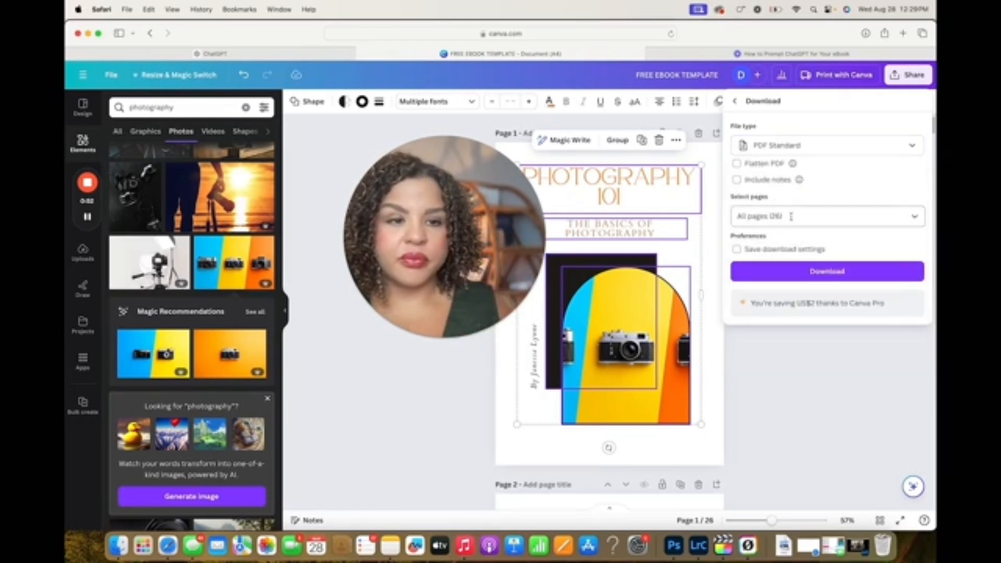
click(818, 274)
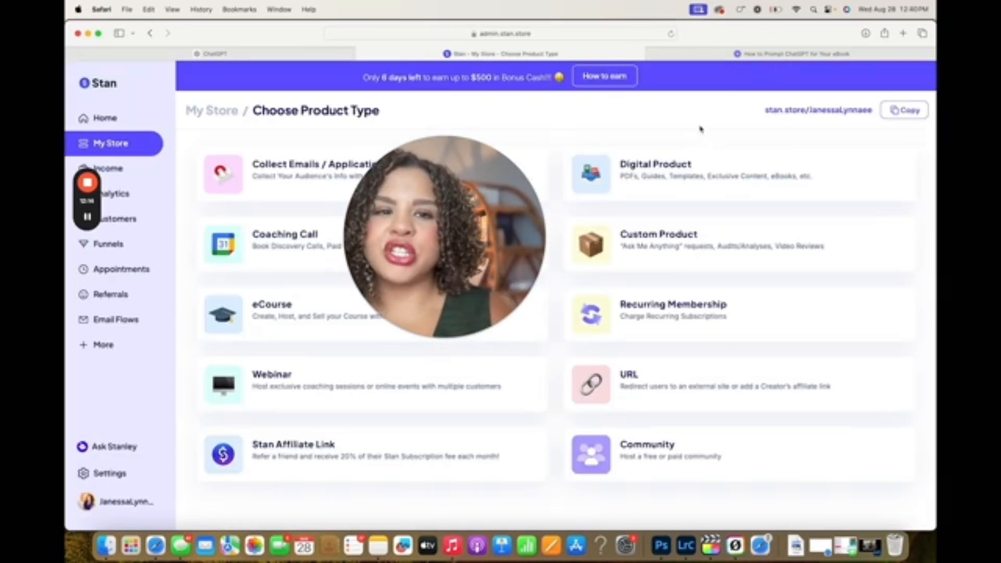
drag(462, 256, 332, 209)
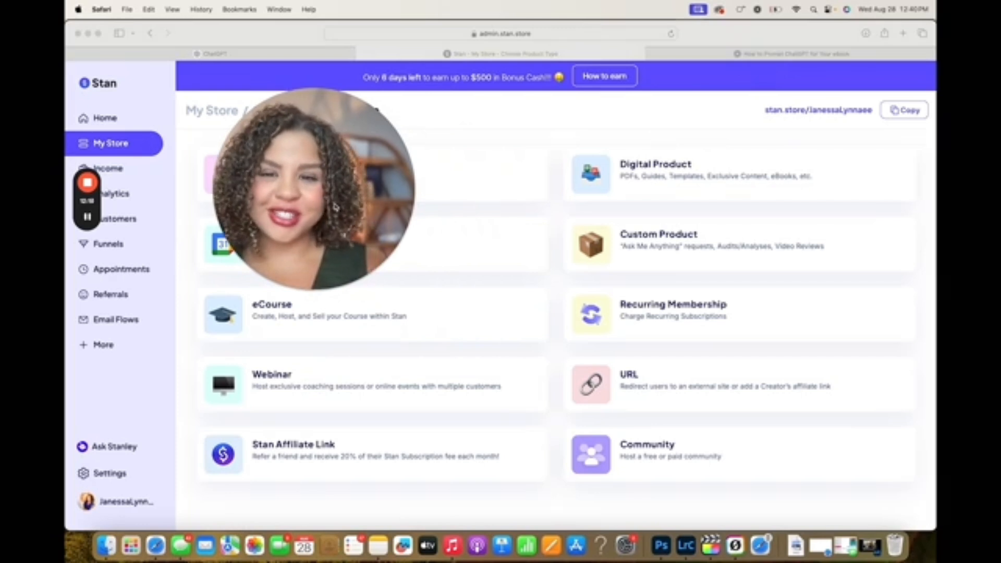
click(642, 125)
click(655, 178)
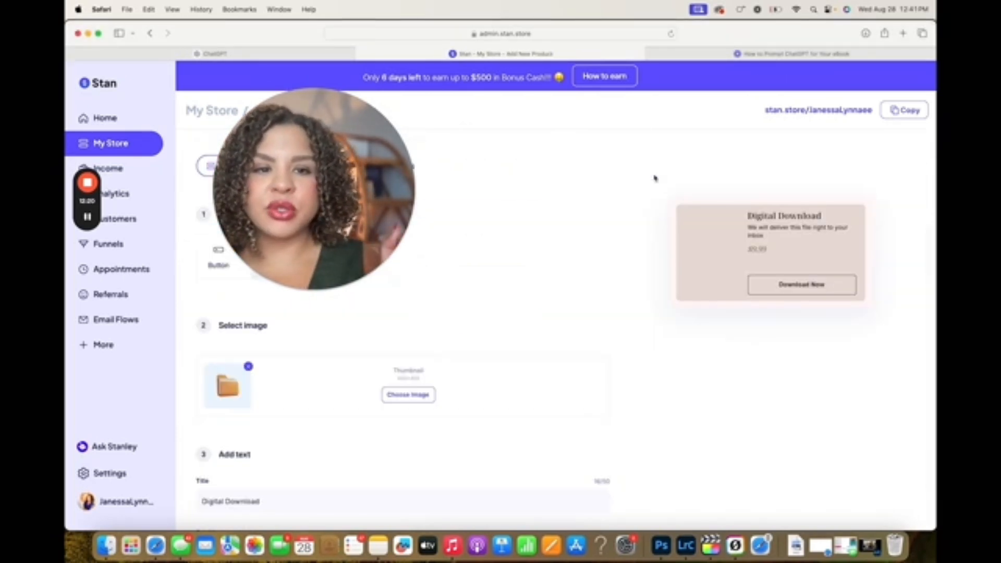
click(150, 34)
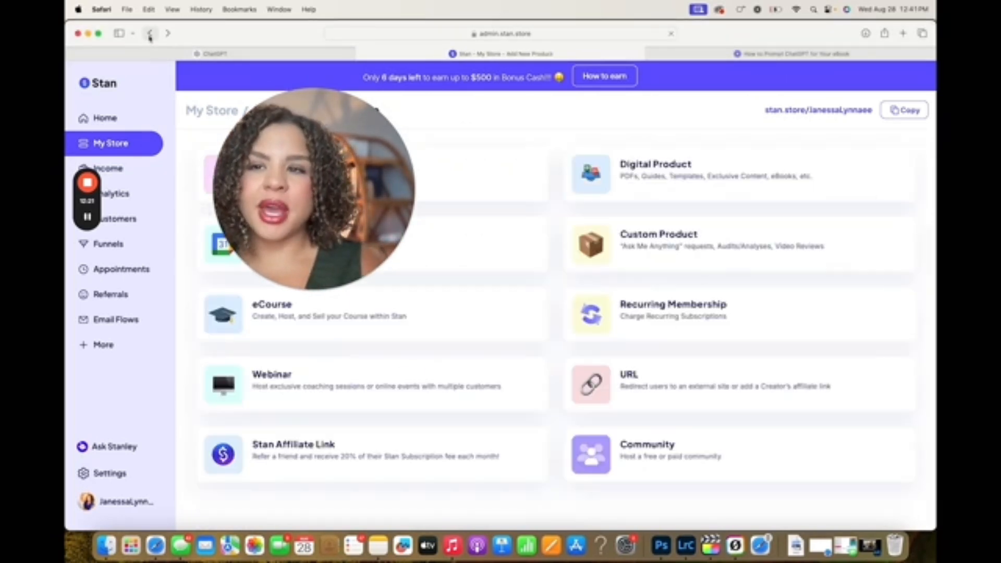
drag(344, 179, 723, 179)
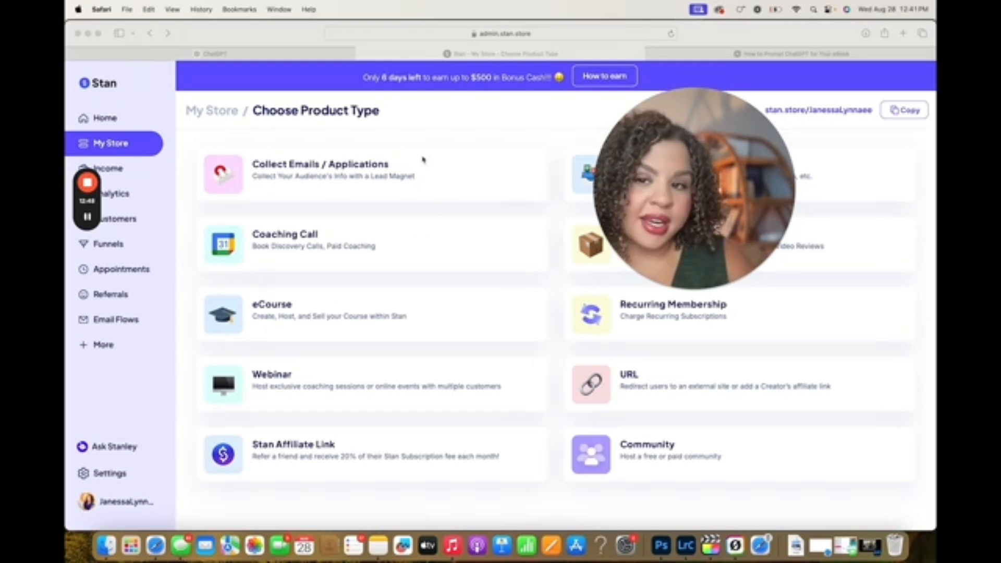
Start a Collect Emails / Applications product in Stan and use a cropped photo of green leaves as its thumbnail
click(374, 168)
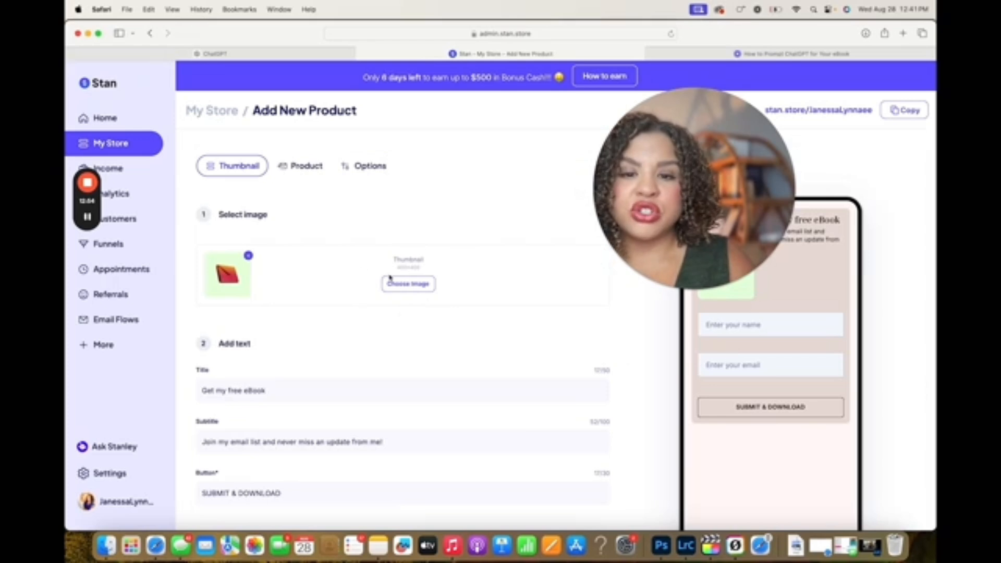
click(397, 285)
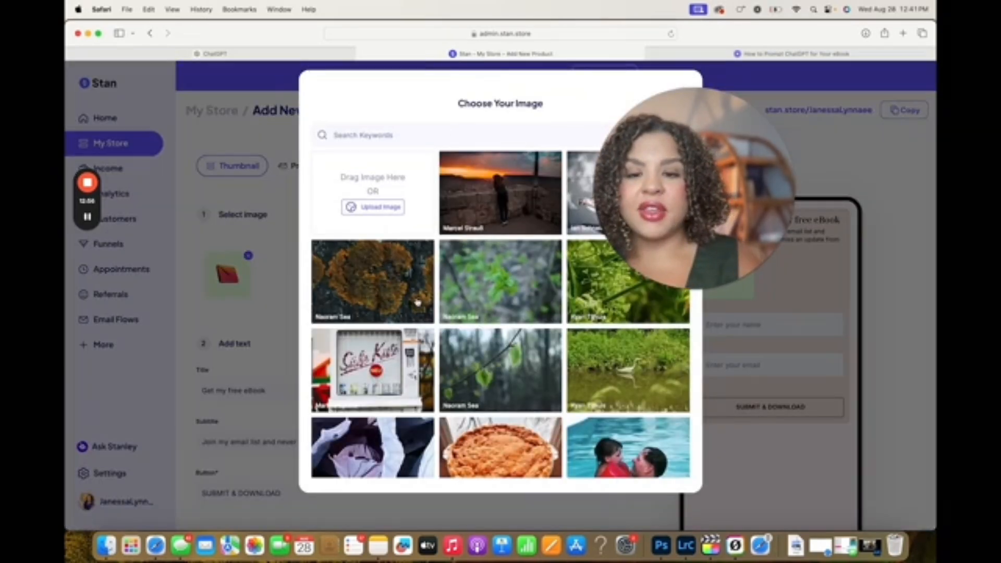
click(505, 266)
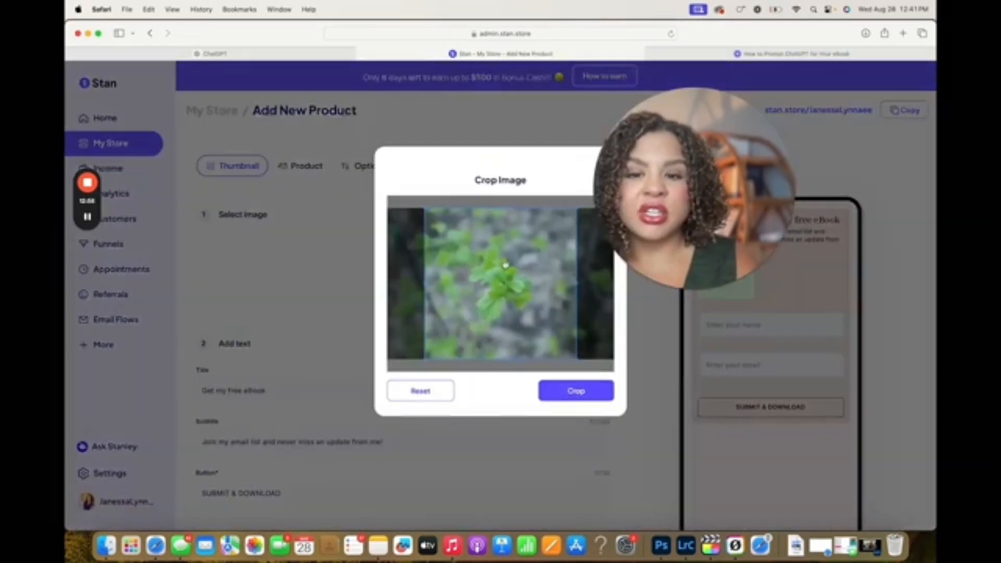
click(574, 392)
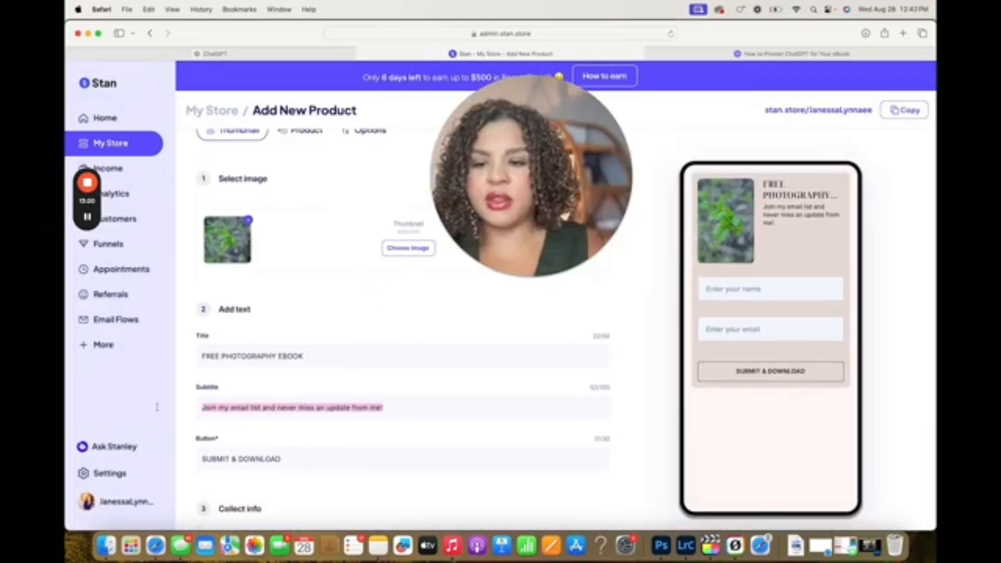
Replace the lead magnet's subtitle with "Download now to learn!"
key(BackSpace)
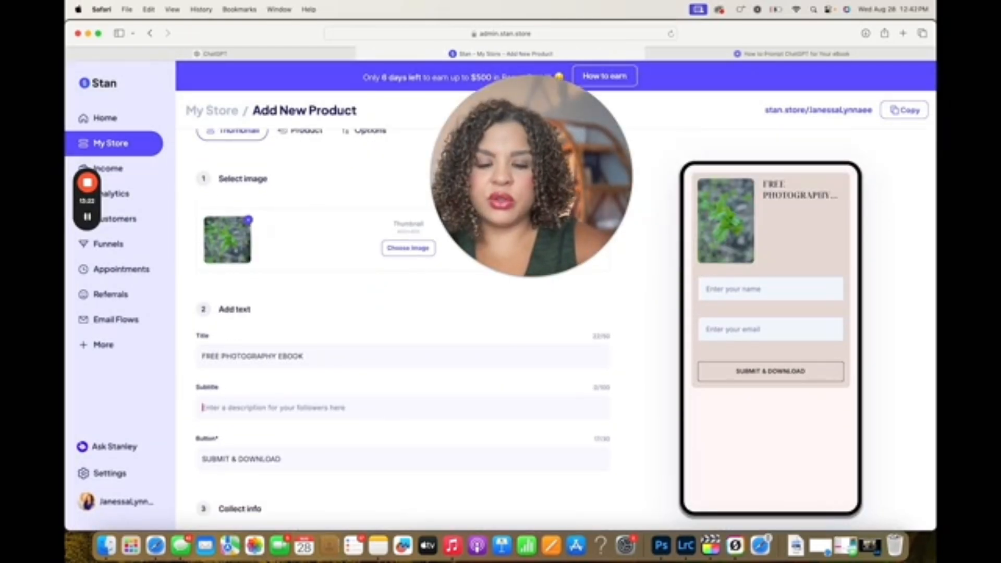
text(Download now to)
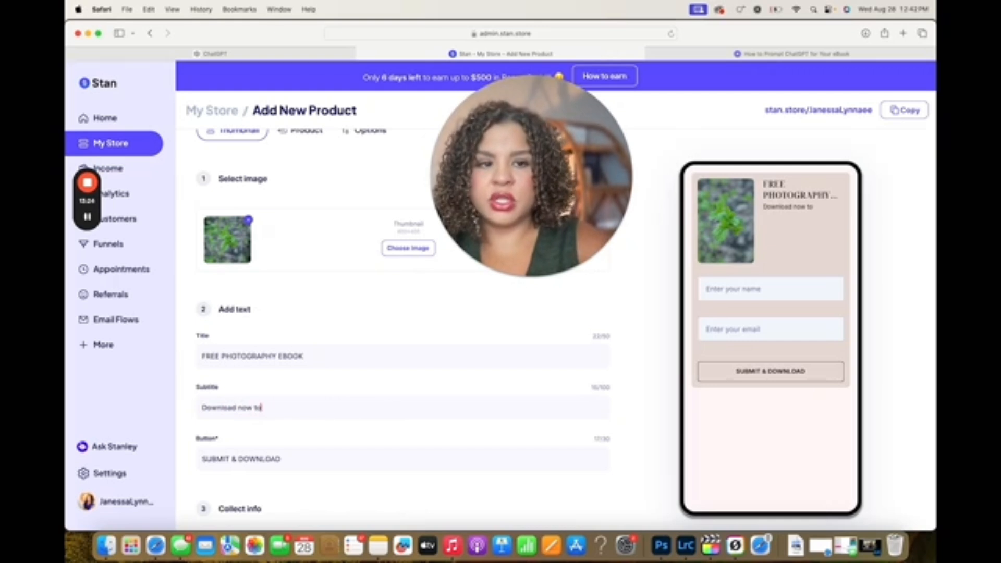
text( learn!)
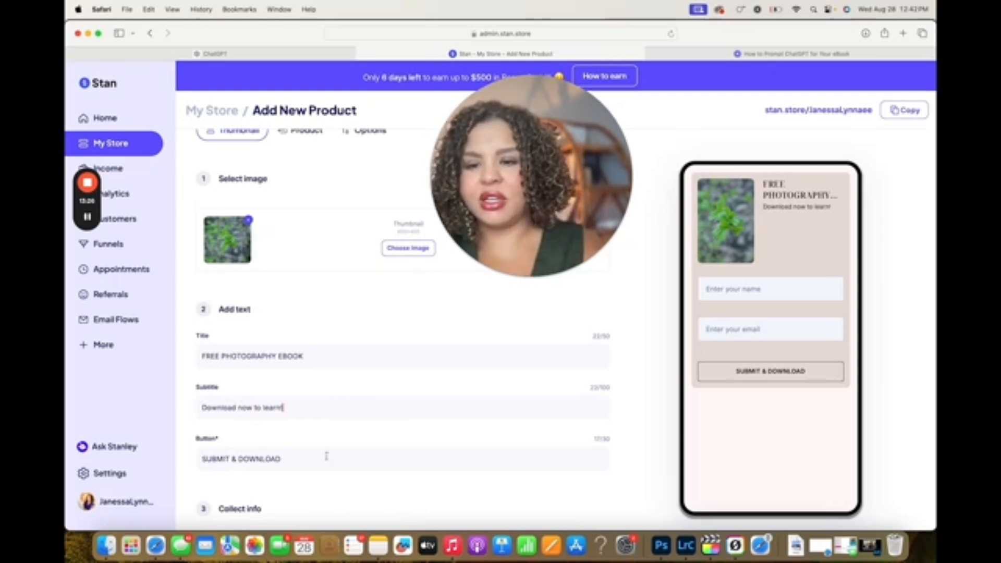
Review the lead magnet's contact info fields and its file upload section
scroll(275, 351, down, 4)
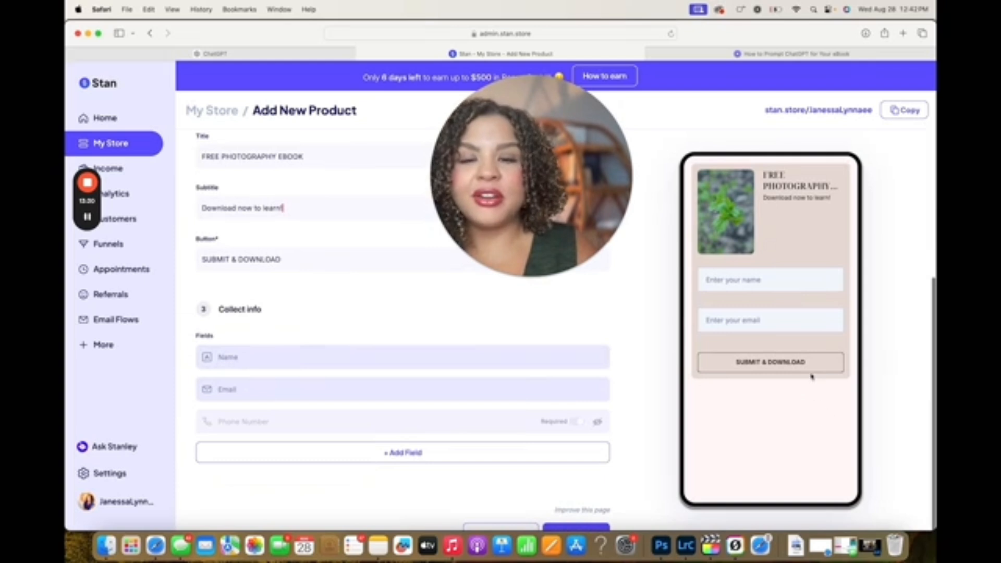
scroll(275, 313, up, 5)
click(300, 165)
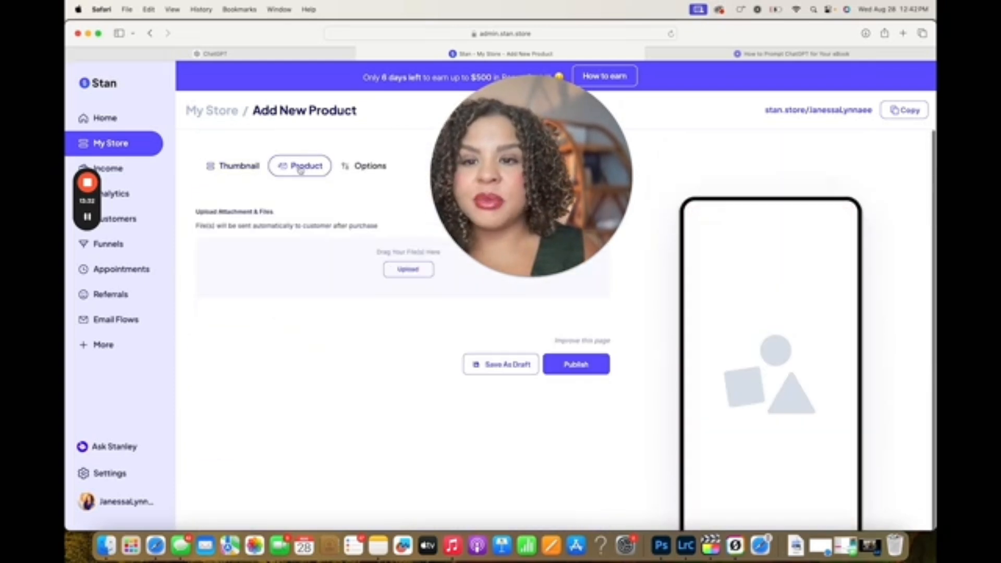
click(502, 210)
drag(502, 211, 603, 203)
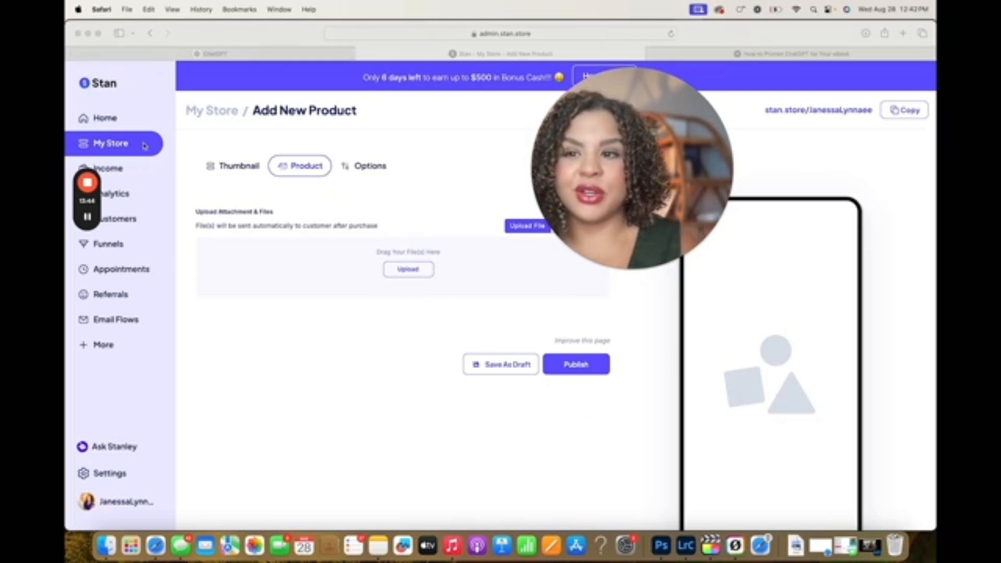
Leave the lead magnet form and open a new Digital Product form instead
click(150, 33)
drag(640, 159, 322, 186)
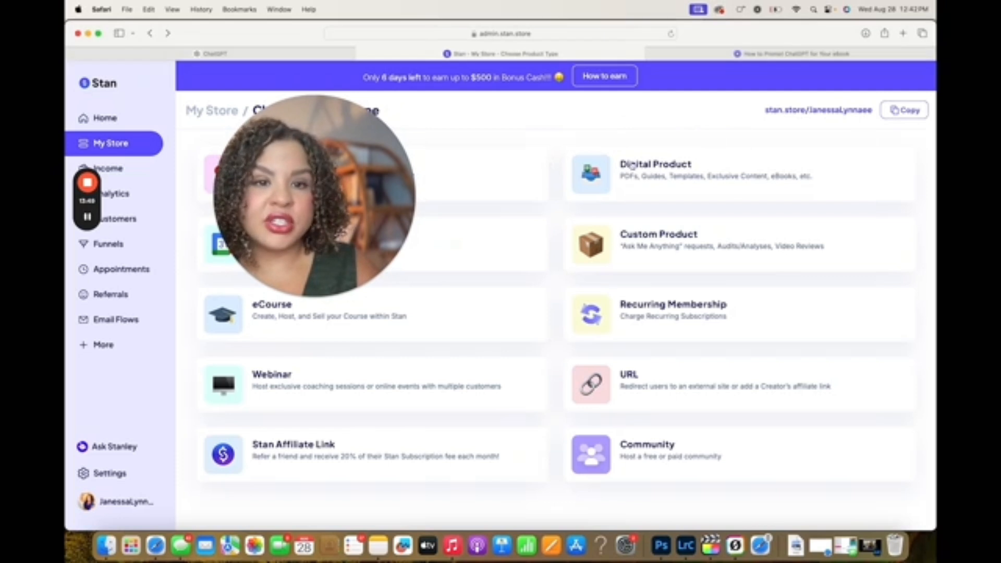
key(super+bracketright)
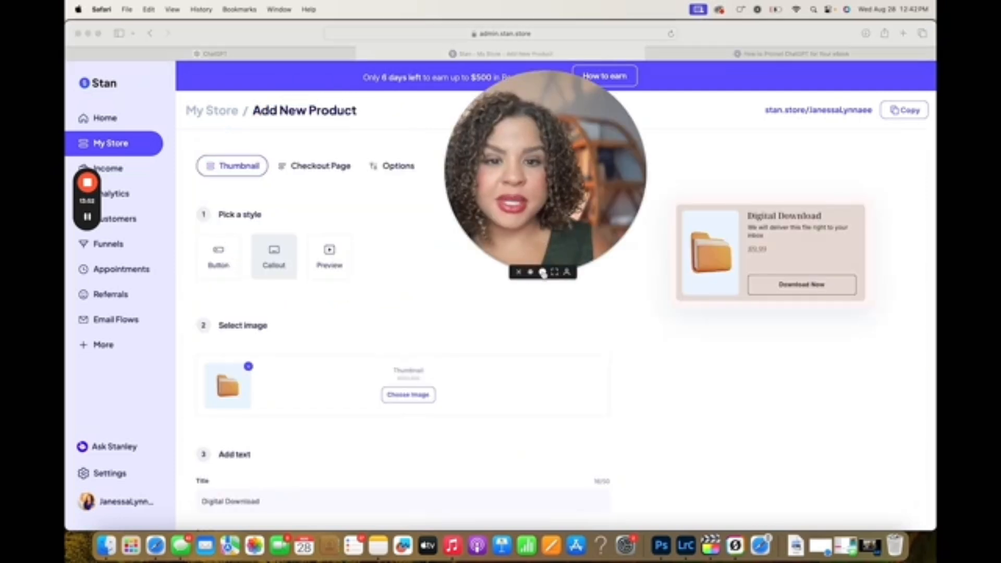
click(543, 273)
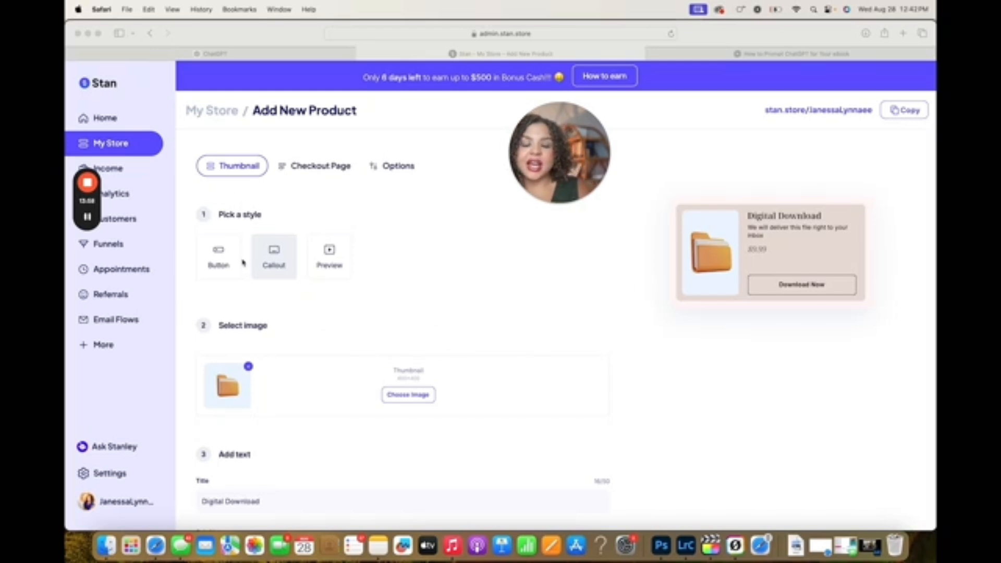
Preview the Button and Preview thumbnail styles for the digital product and settle on Callout
click(383, 248)
click(217, 258)
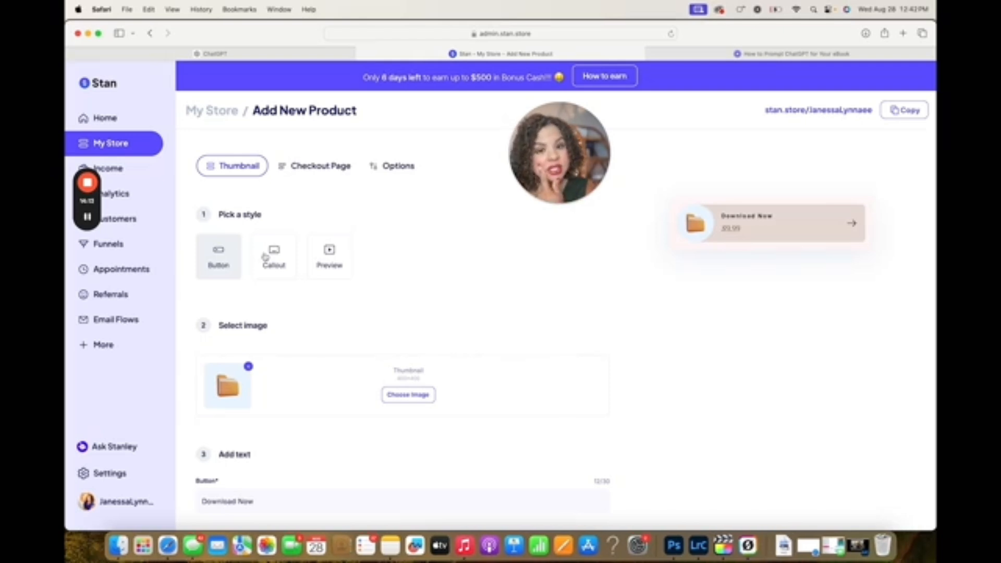
click(266, 256)
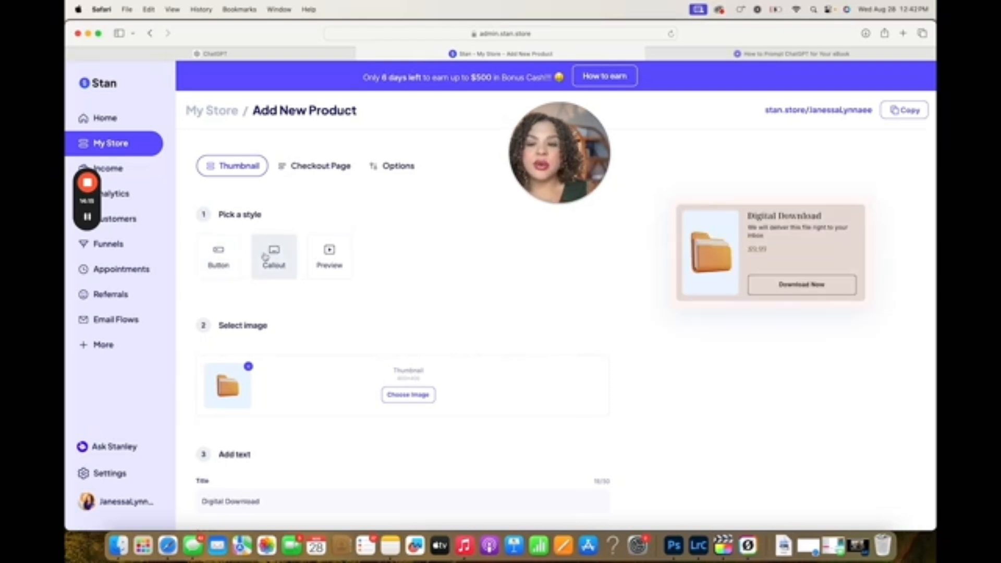
click(315, 262)
click(281, 262)
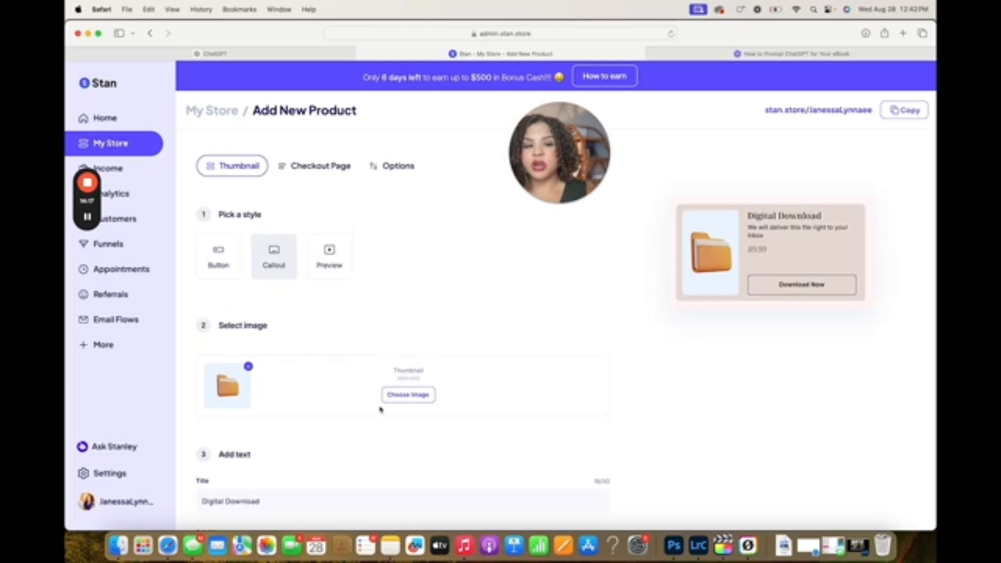
Search the image library for "camera" and set the cropped photo of the brown camera with a strap as the thumbnail
scroll(380, 410, down, 2)
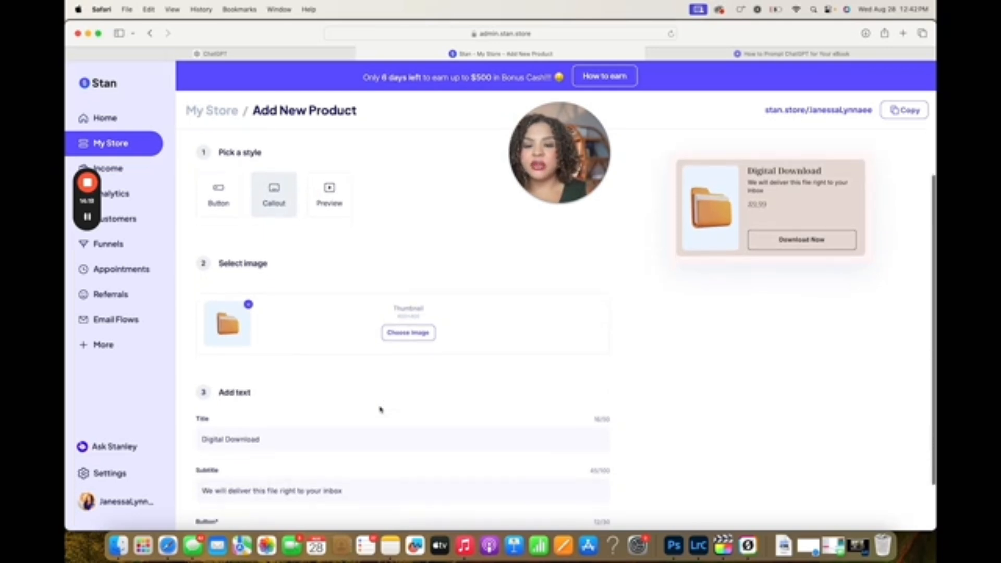
click(418, 339)
text(camera)
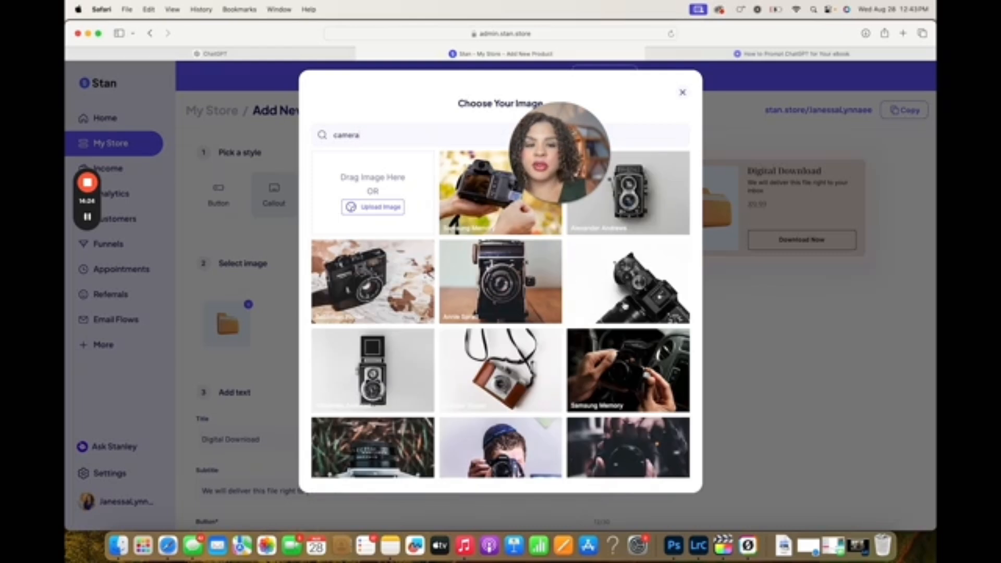
click(483, 403)
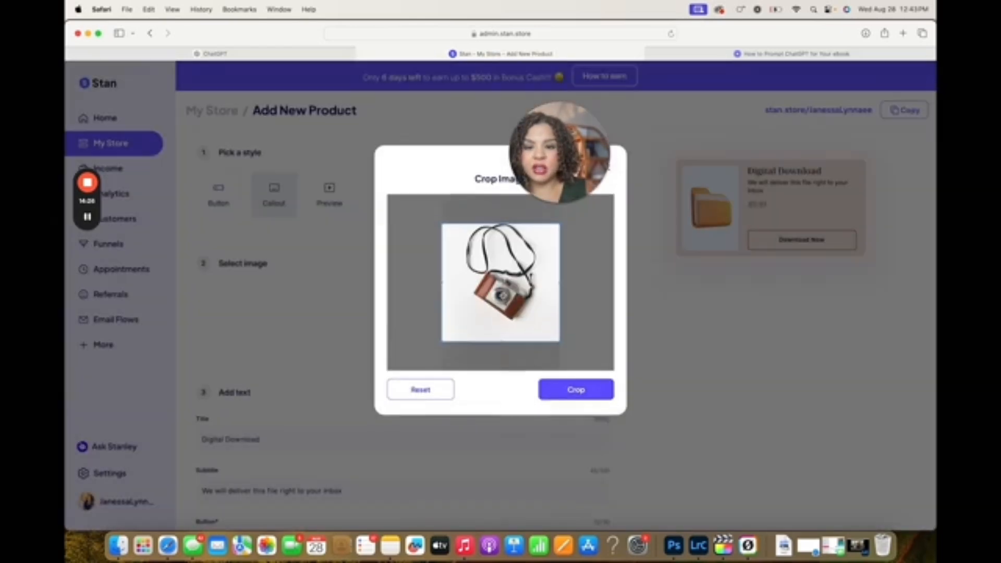
click(578, 391)
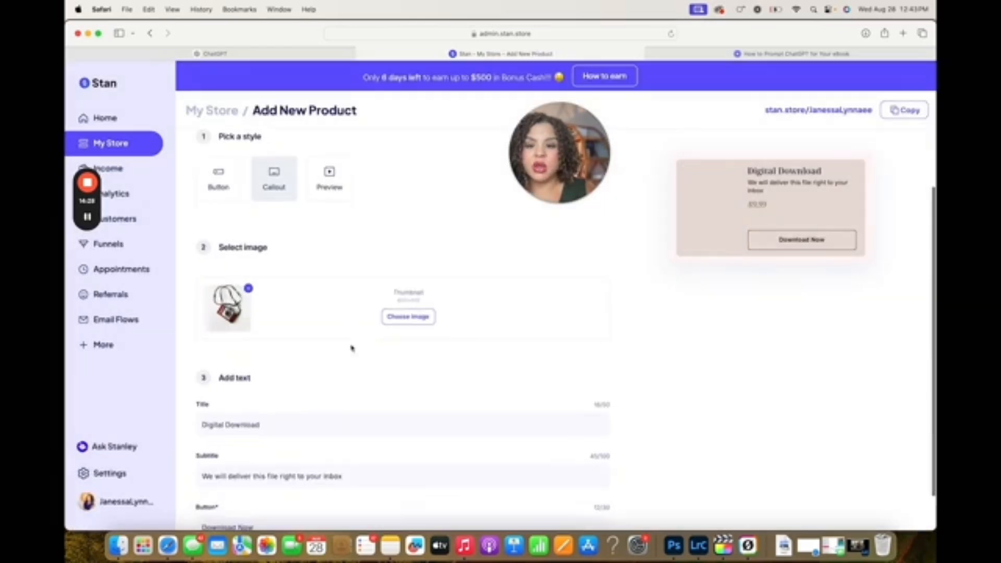
Replace the digital product's title with "PHOTOGRAPHY E-BOOK"
scroll(351, 346, down, 3)
drag(272, 339, 188, 335)
key(BackSpace)
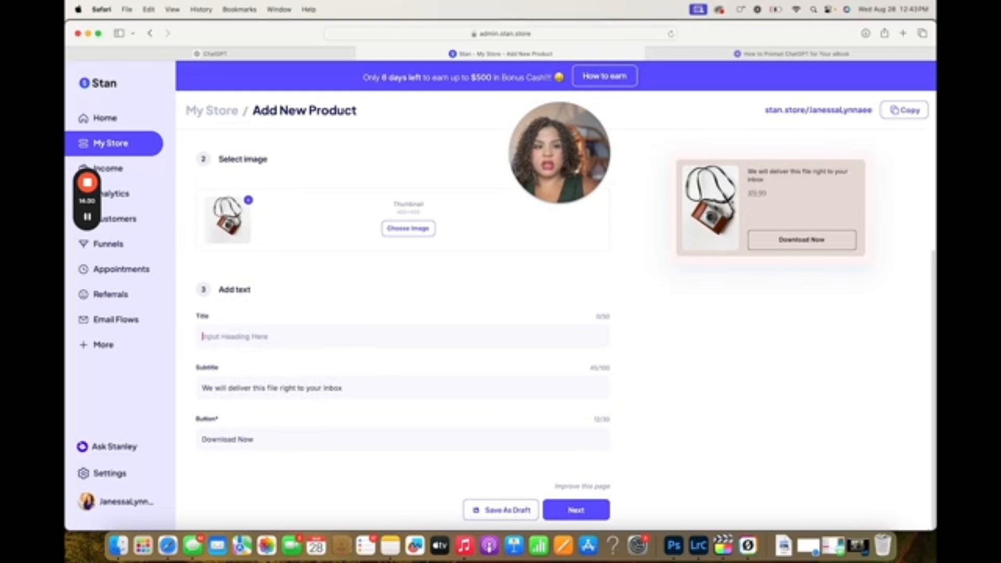
text(PHOTOGRAPHY E-BOOK)
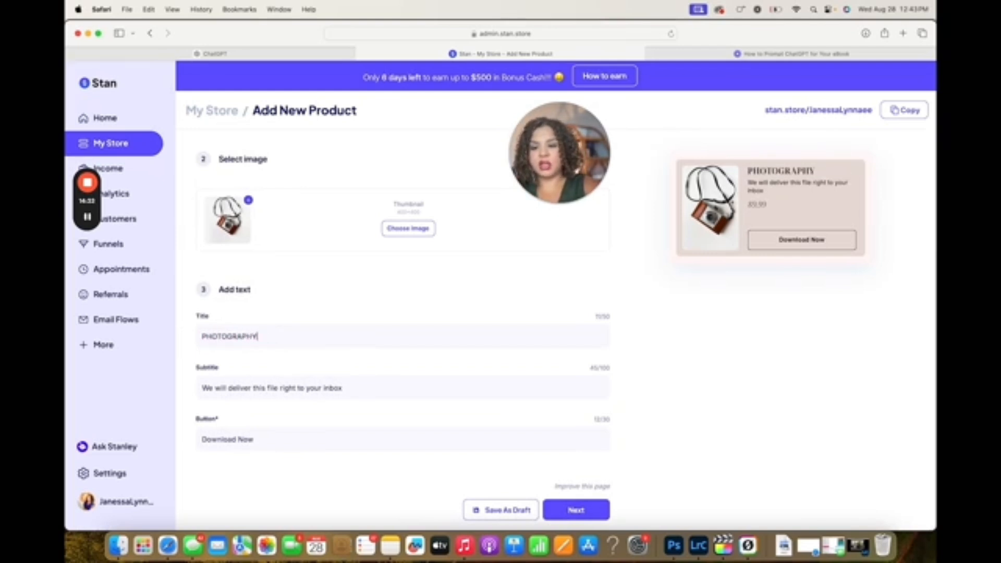
Replace the digital product's subtitle with "Learn the basics in one day!"
key(Tab)
key(BackSpace)
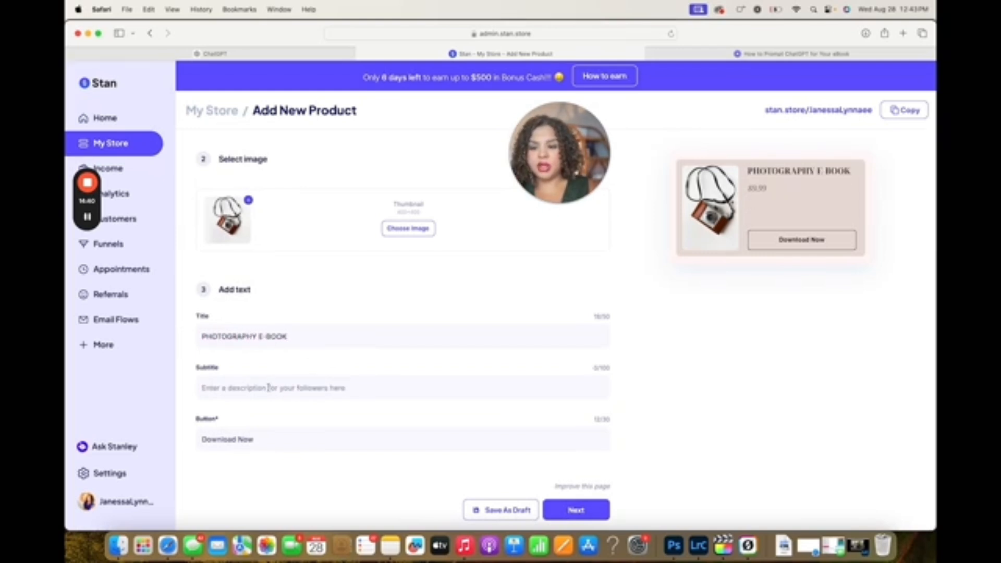
text(Learn the)
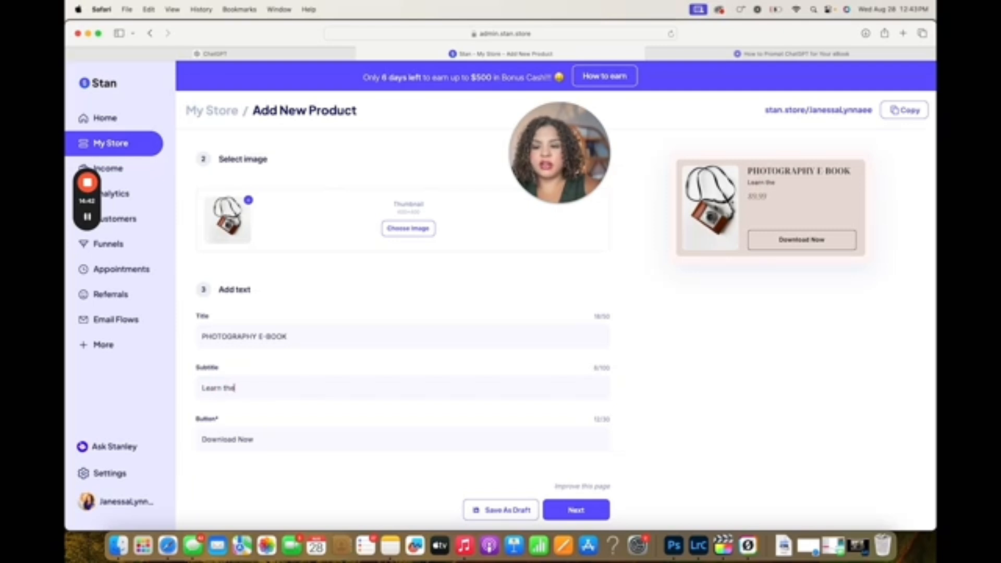
text( basics in)
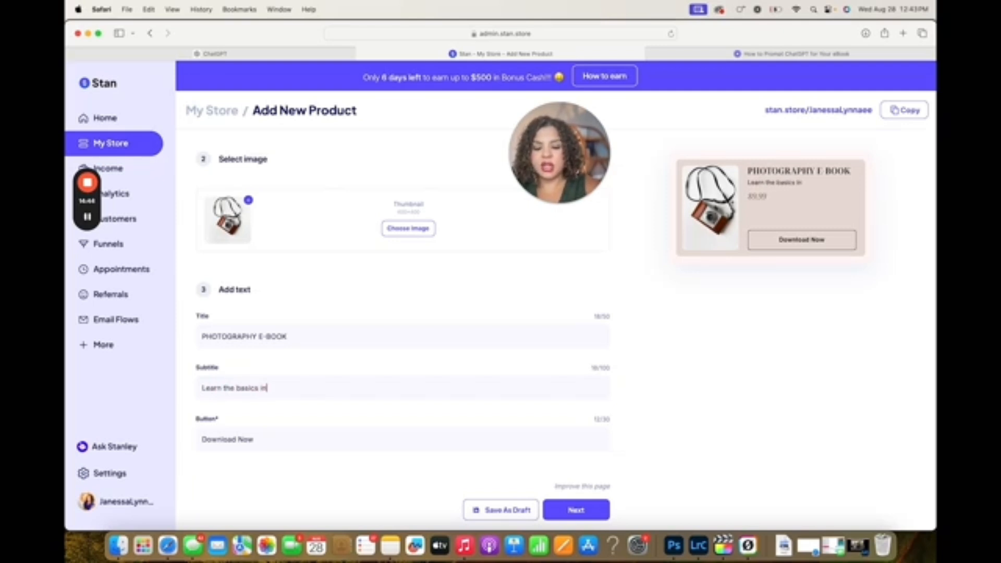
text( one day!)
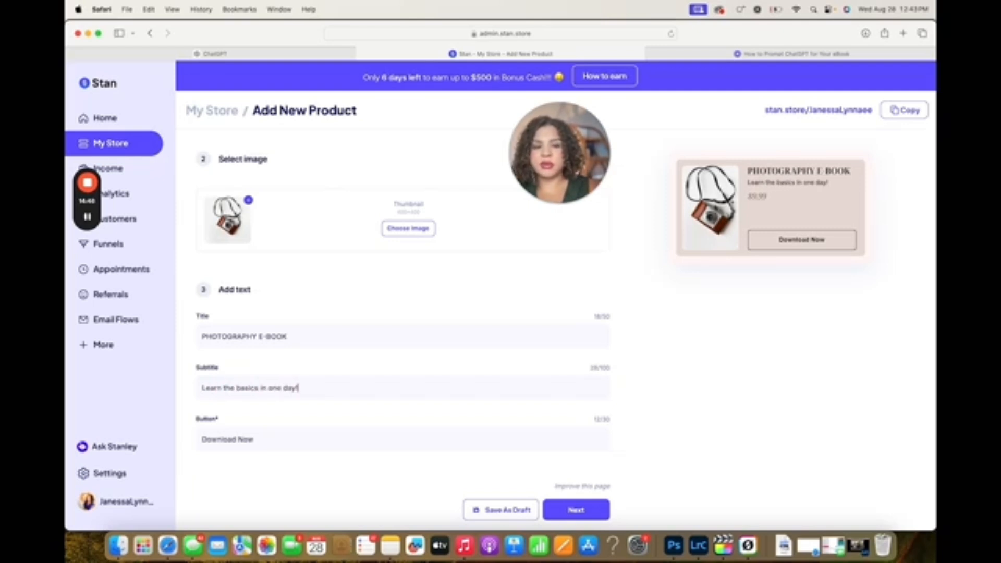
Change the thumbnail's button text to "INSTANT ACCESS" and continue to the checkout page settings
triple_click(276, 443)
text(INS)
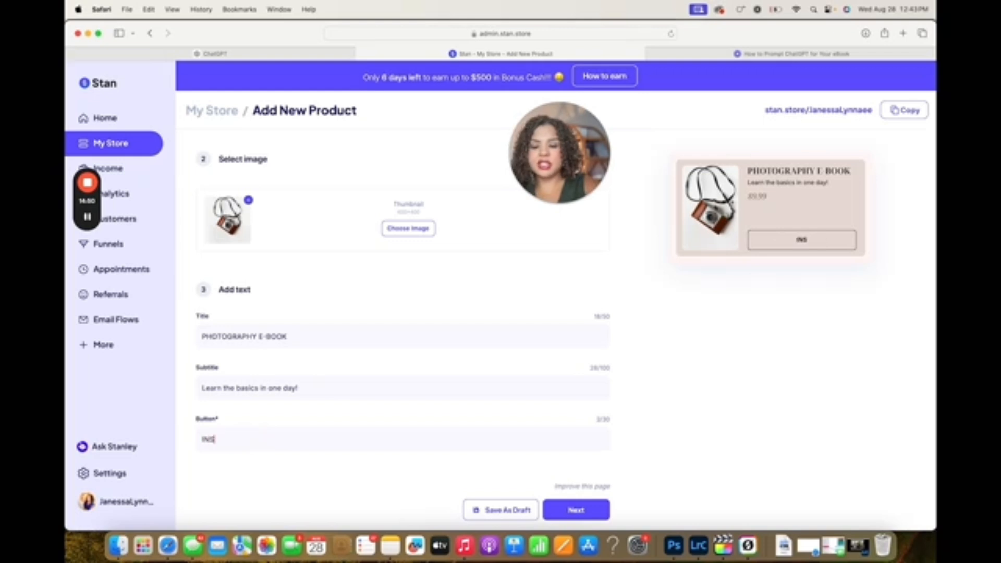
text(TANT ACCESS)
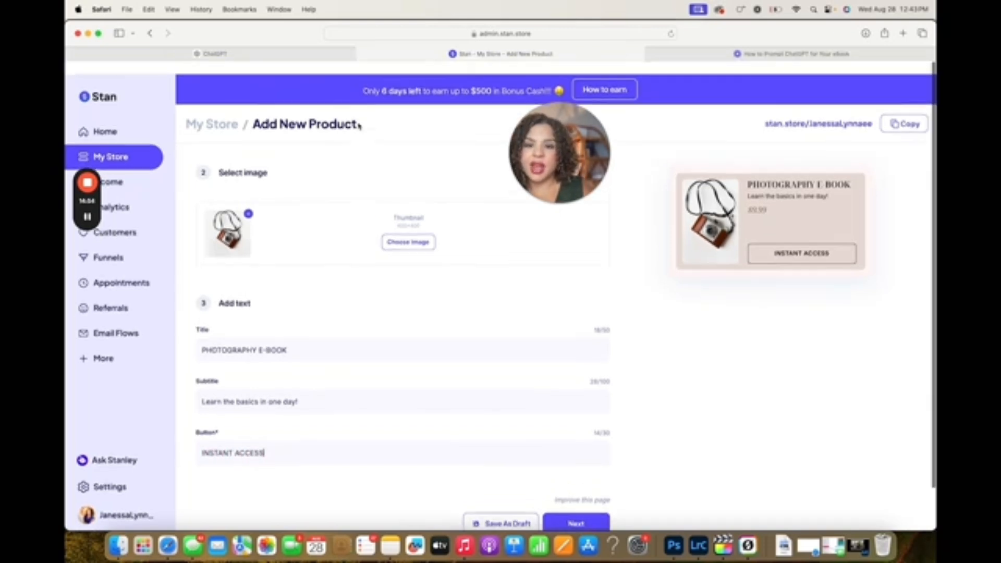
scroll(393, 365, down, 2)
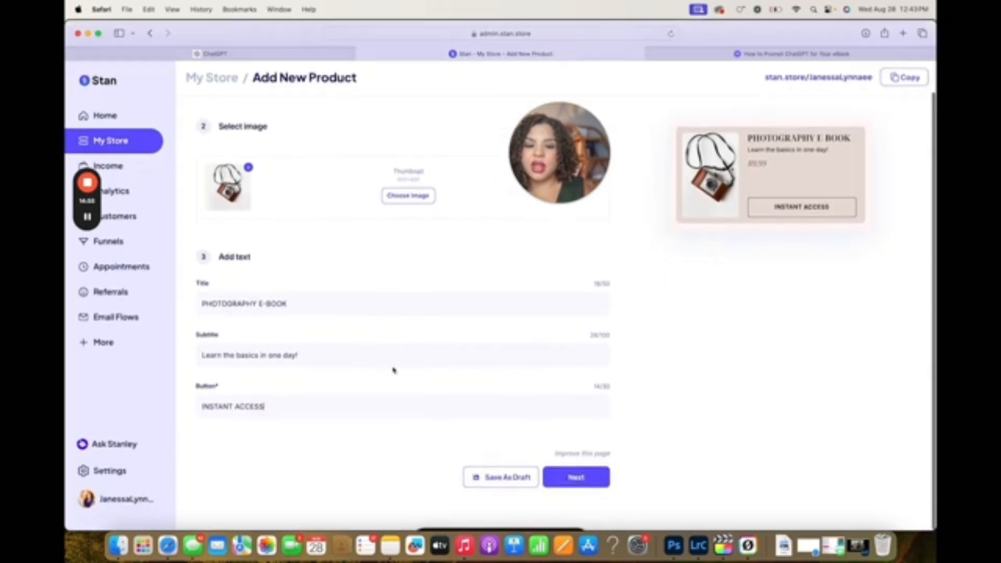
click(591, 485)
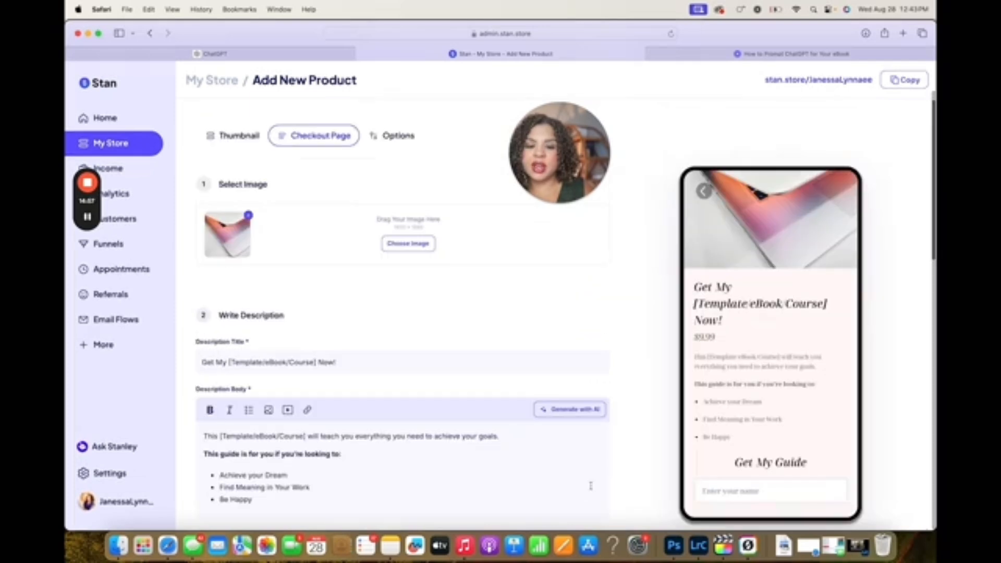
Search the image library for "camera" and set the photo of the vintage camera in the grass as the checkout page image
click(408, 243)
text(camera)
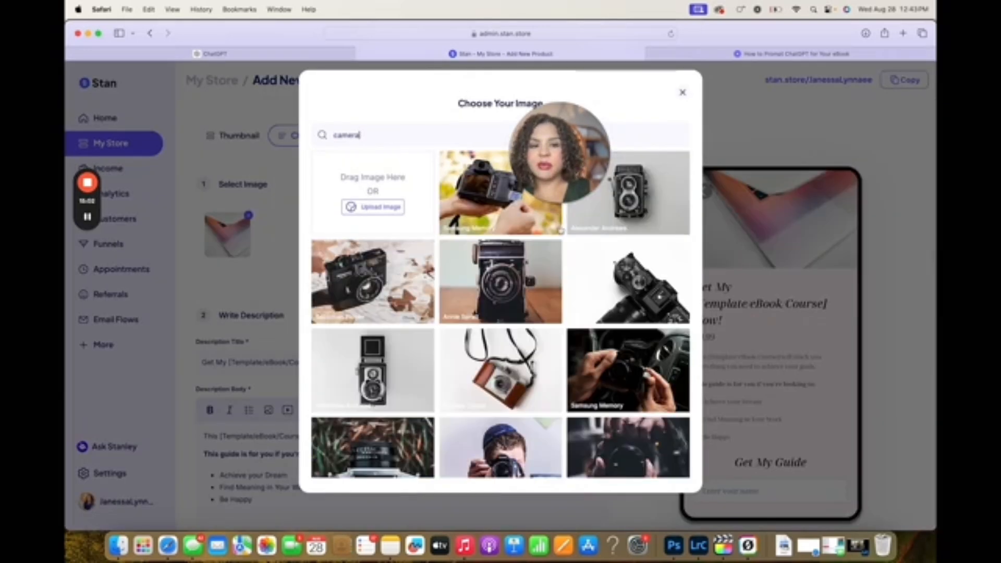
scroll(424, 291, down, 5)
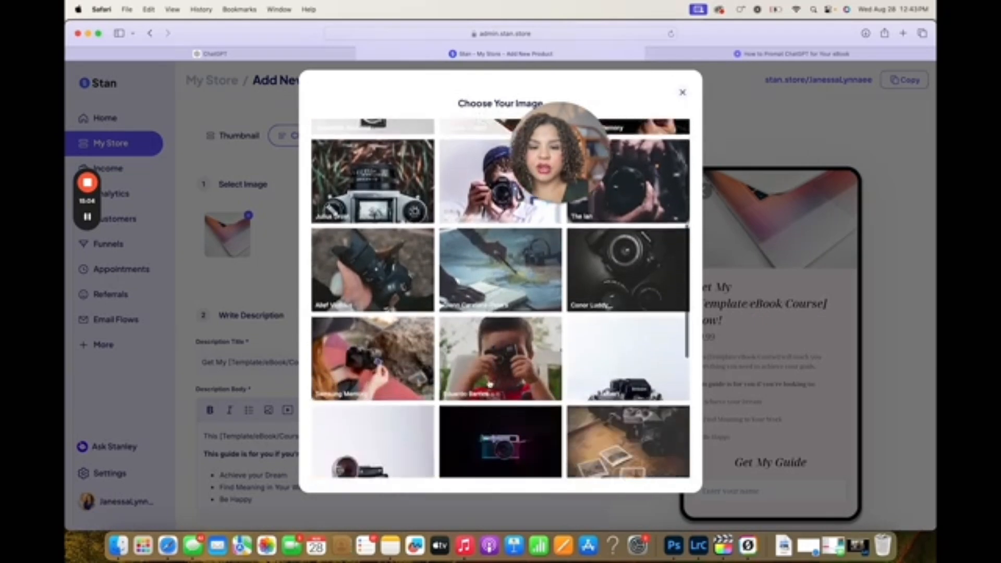
click(424, 291)
Replace the checkout page's description title with "Photography 101"
scroll(293, 247, down, 1)
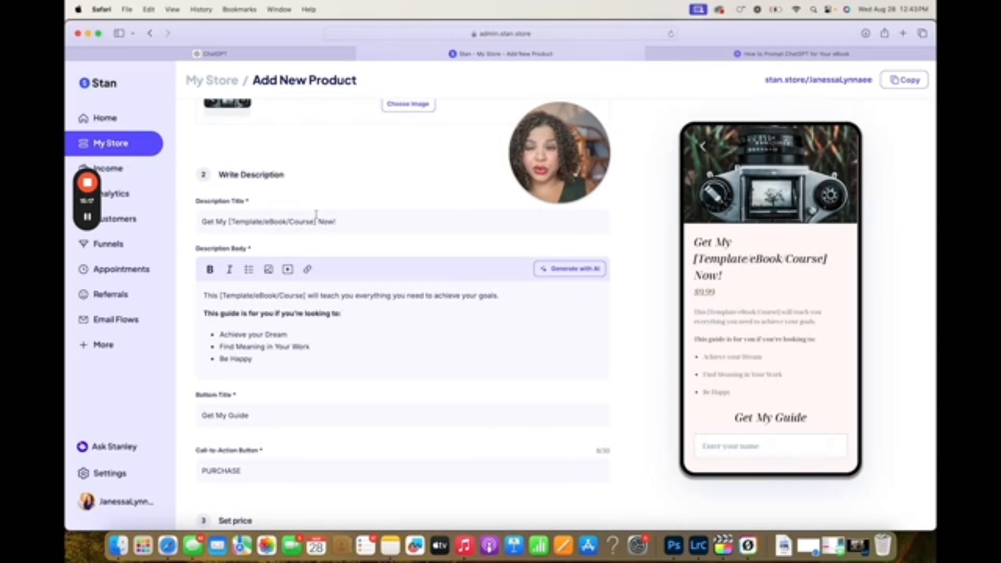
drag(357, 219, 132, 225)
key(BackSpace)
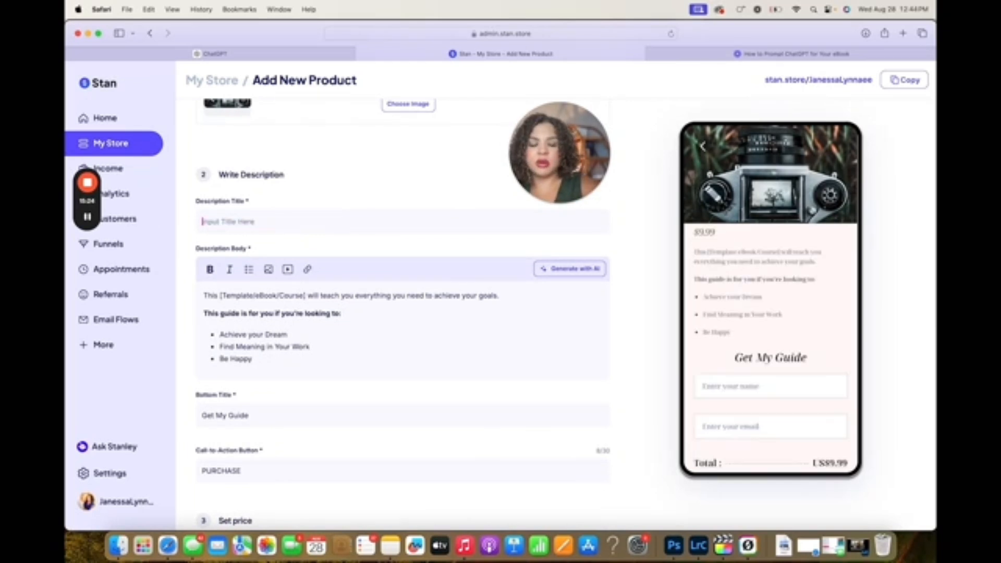
text(Photograph)
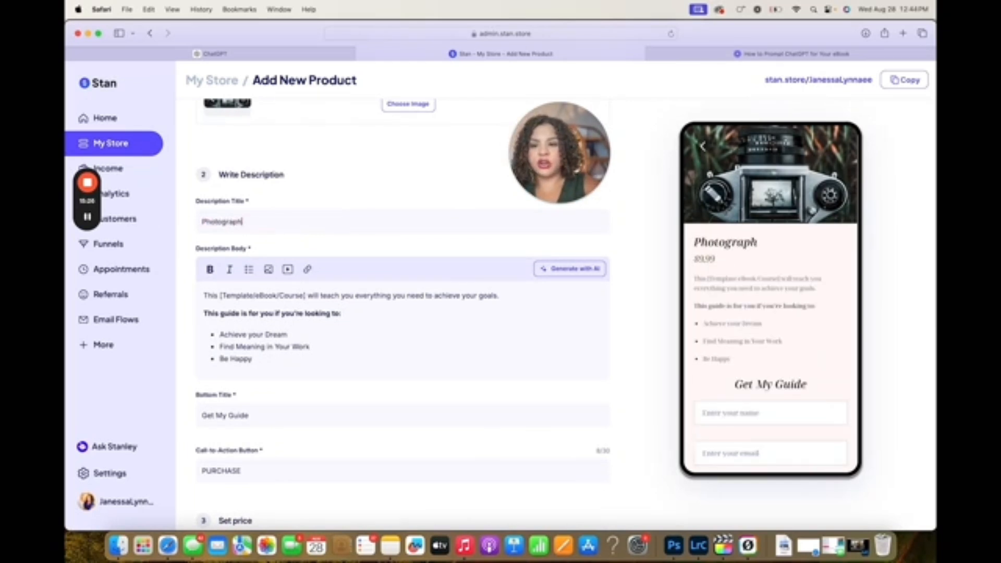
text(y 101)
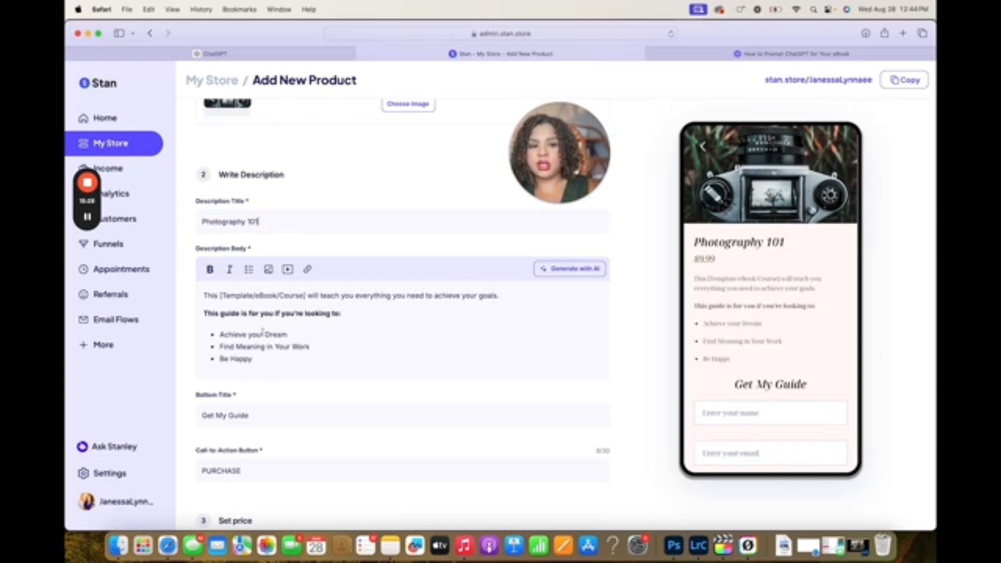
Set the digital product's price to 14.99 dollars
scroll(202, 409, down, 3)
drag(229, 409, 183, 410)
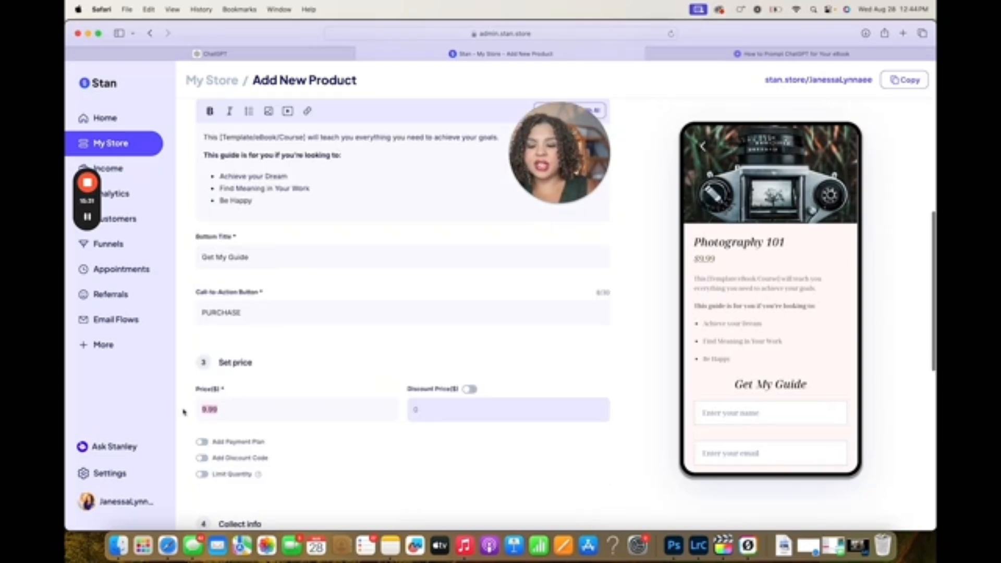
text(14)
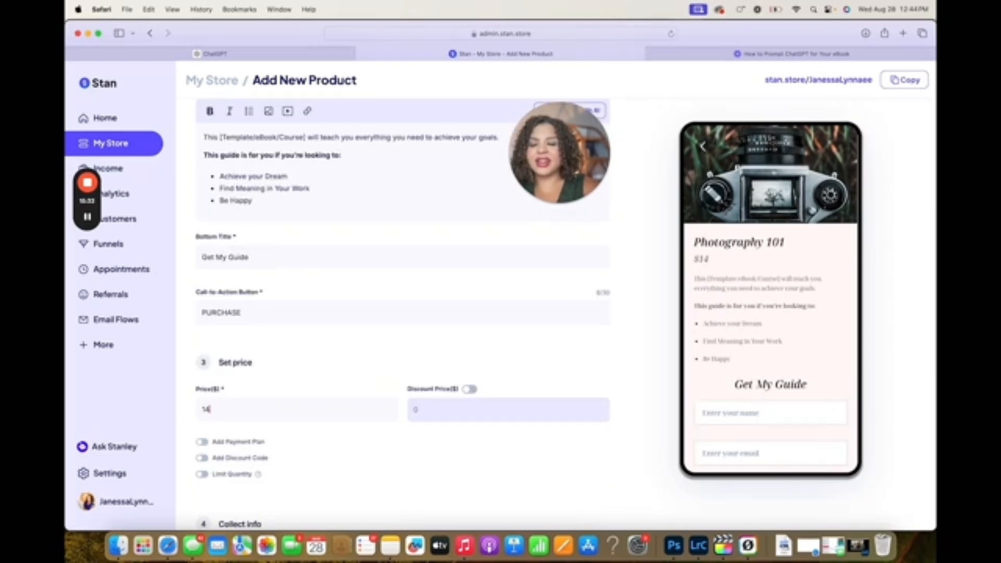
text(4.99)
Clear all the placeholder text from the checkout page's description body
scroll(298, 388, up, 5)
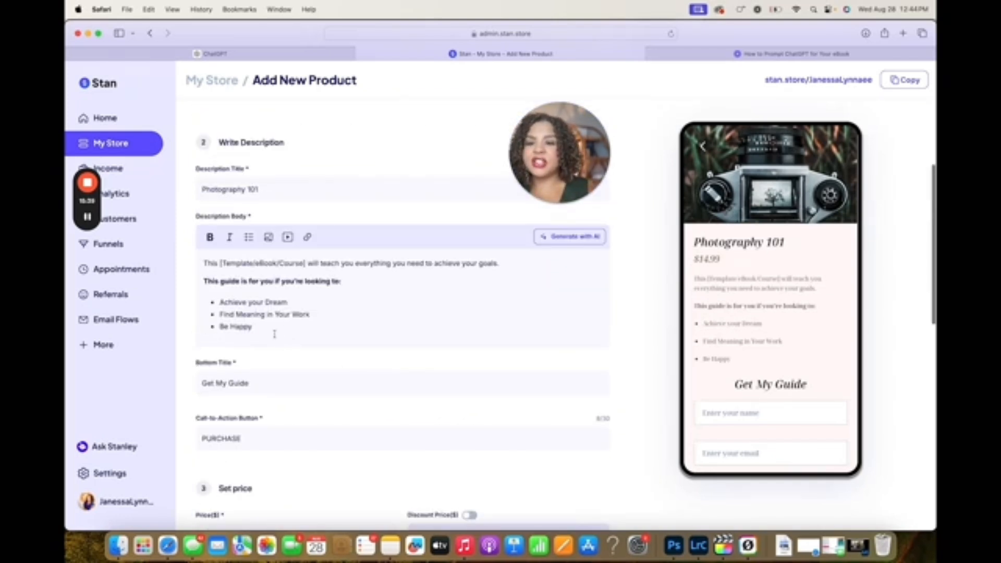
drag(274, 333, 209, 251)
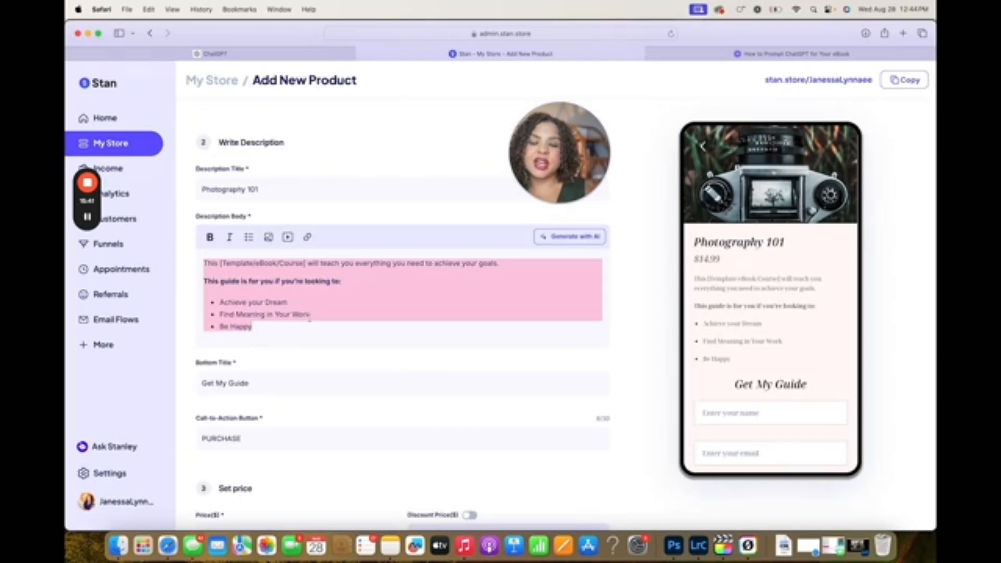
key(BackSpace)
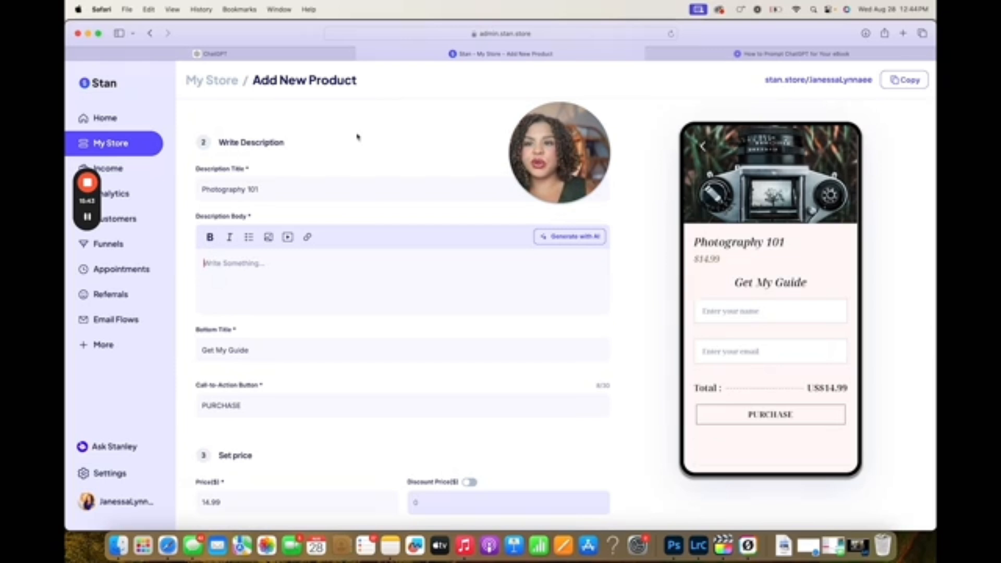
Switch to ChatGPT and send the prompt "write a description of my e-book with bullet points on what they will learn"
click(278, 55)
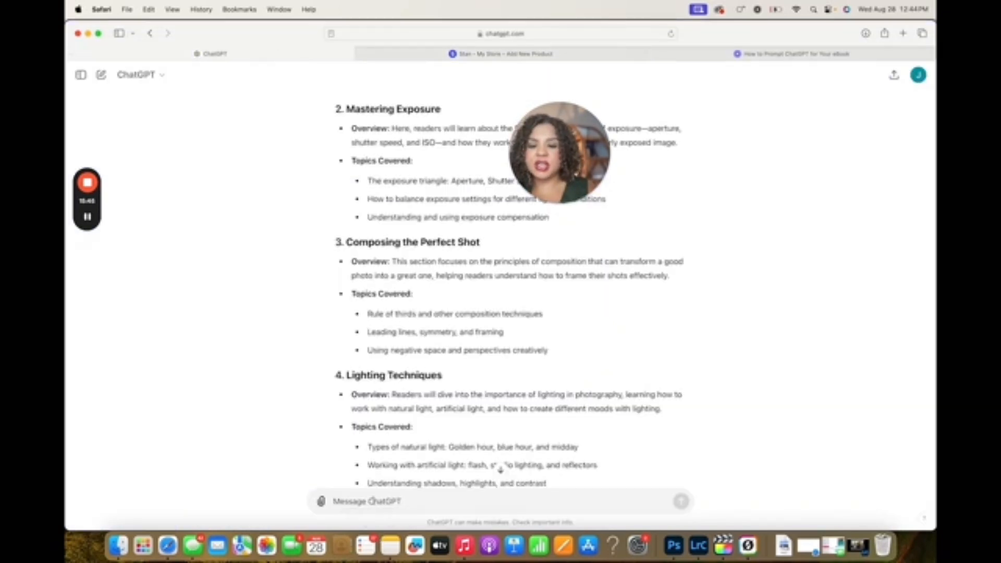
text(write a desc)
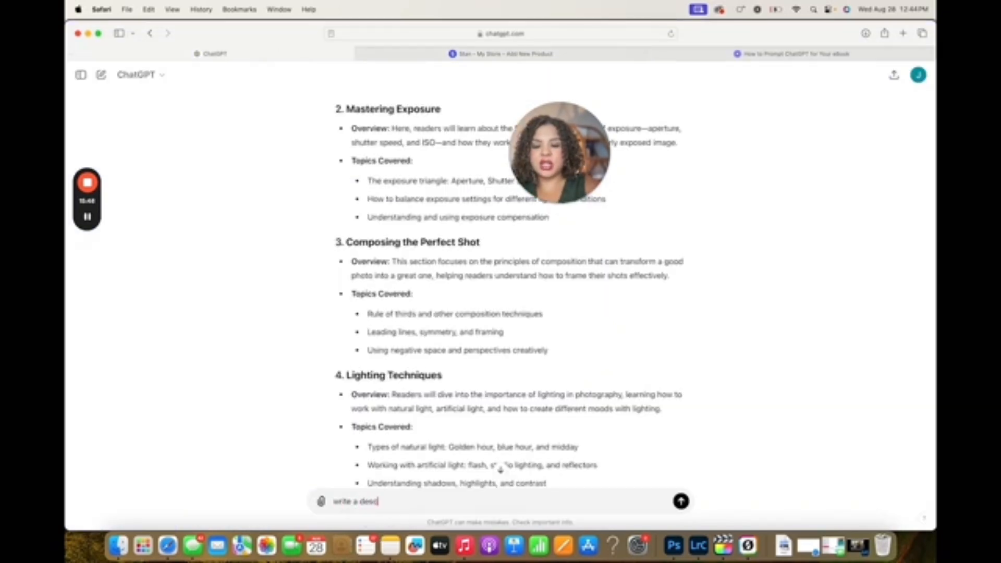
text(ription of my e)
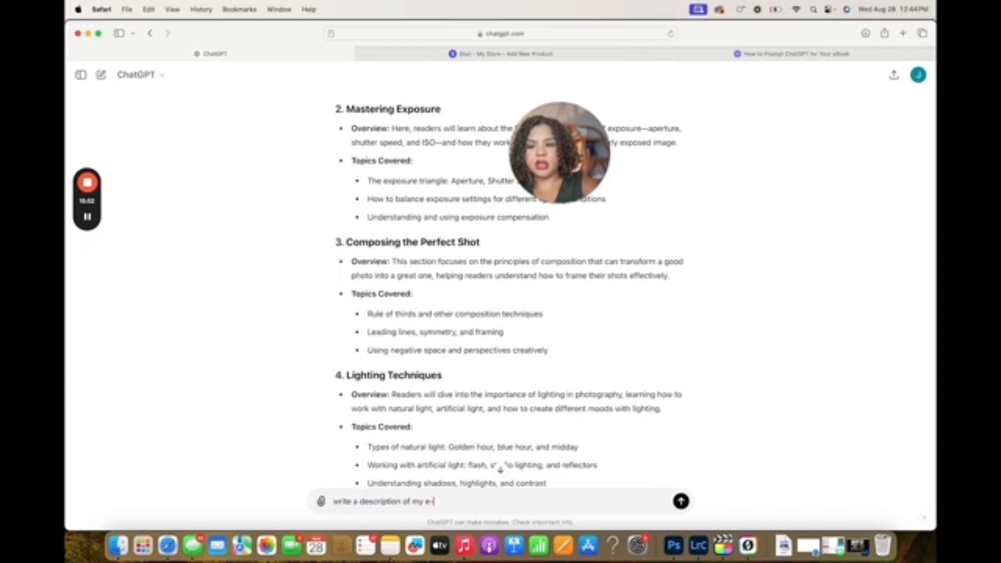
text(-book w)
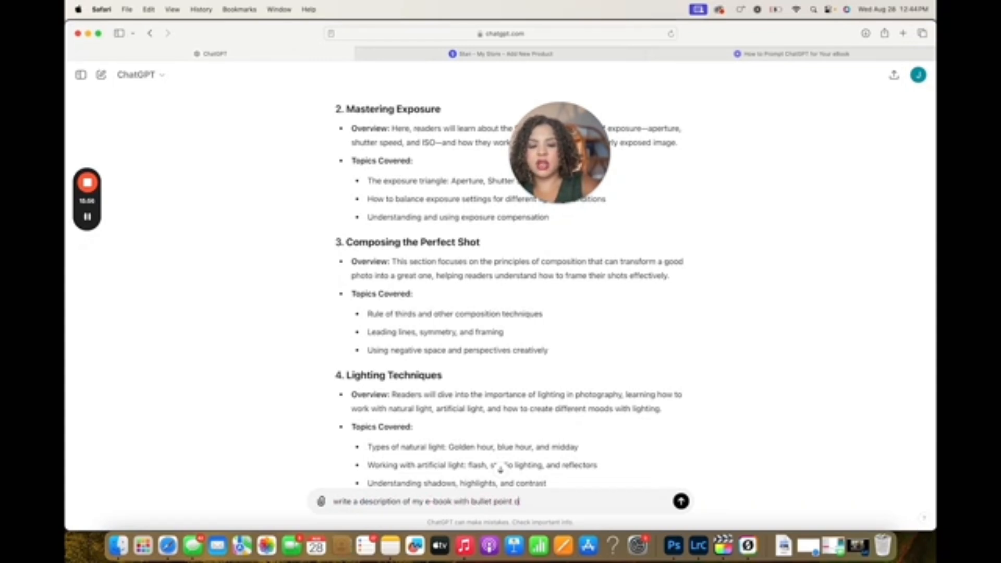
text(ith bullet points on what they)
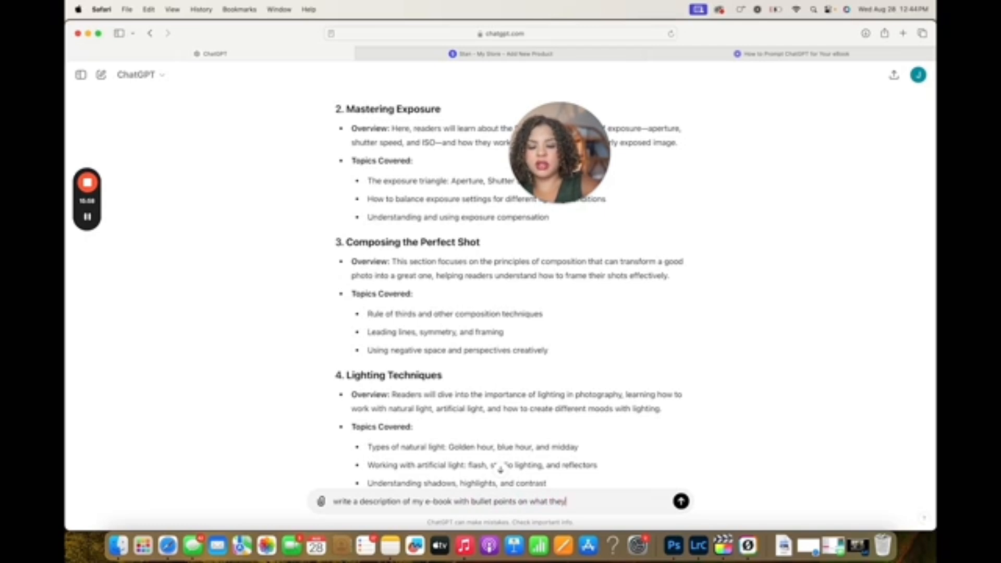
text( will learn)
key(Return)
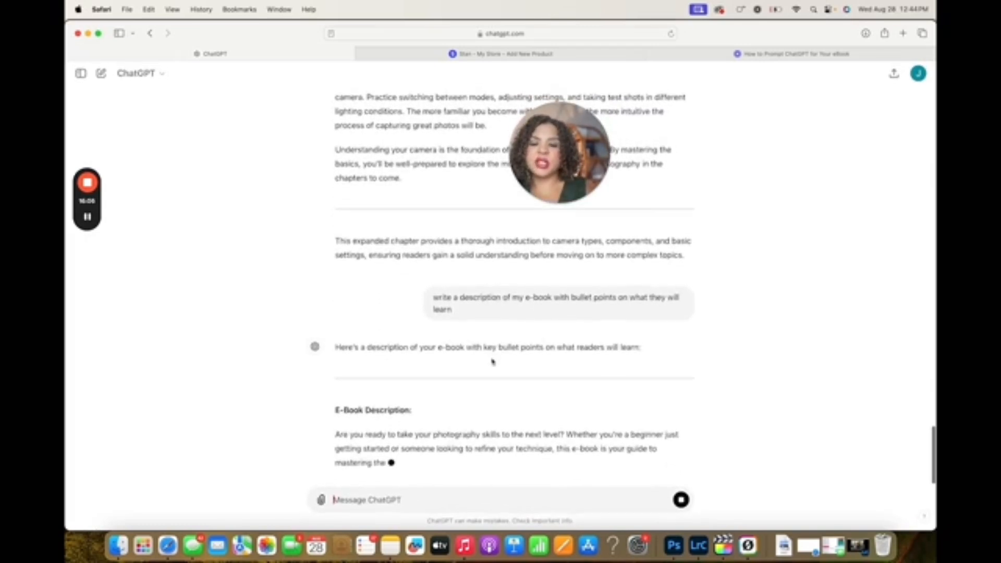
Return to the Stan product form and replace the bottom title with "Download Instantly"
click(506, 54)
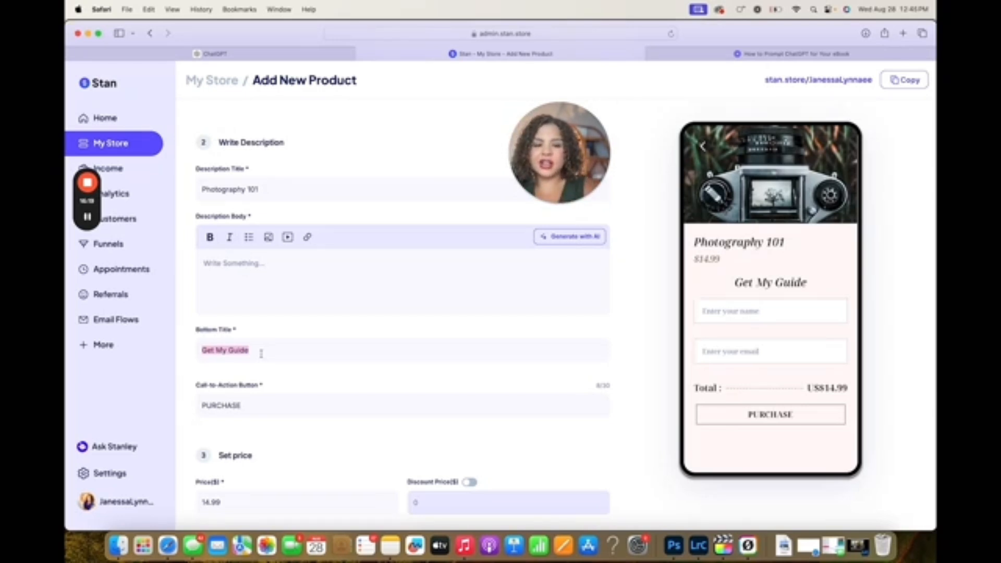
text(Downloa)
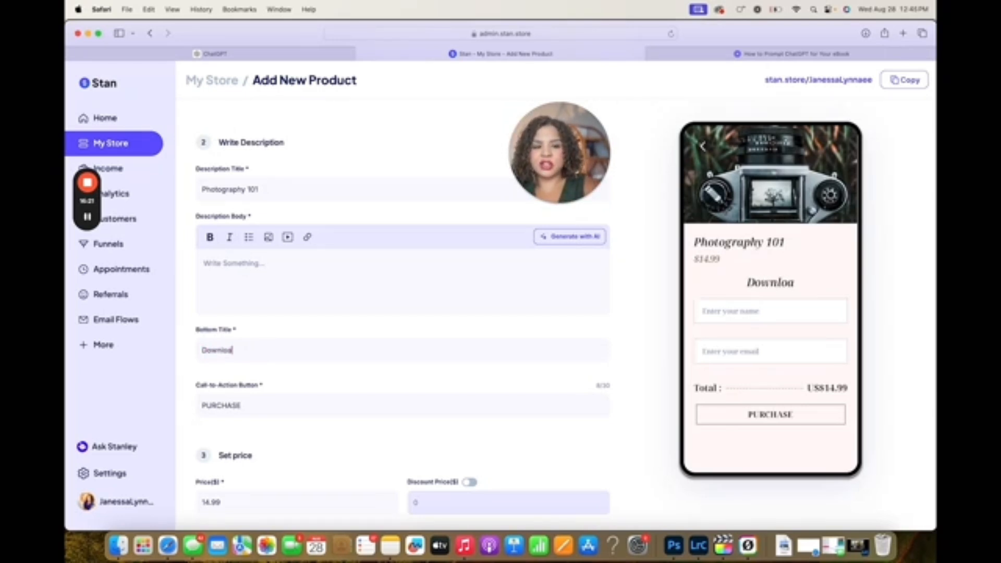
text(d Instantly)
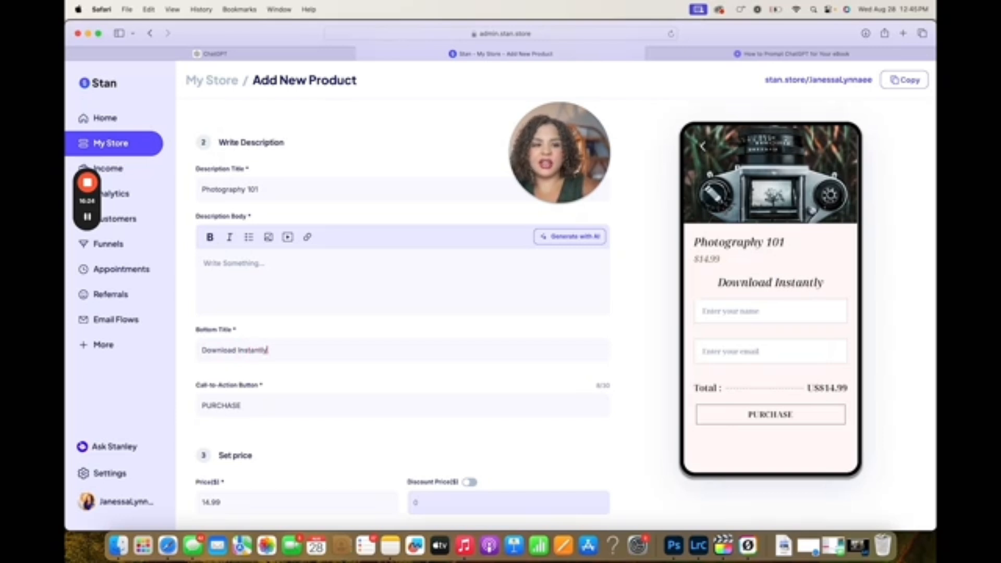
Review the remaining checkout sections and enable the payment plan option to examine its settings, turning it off again
scroll(261, 472, down, 3)
scroll(260, 472, down, 3)
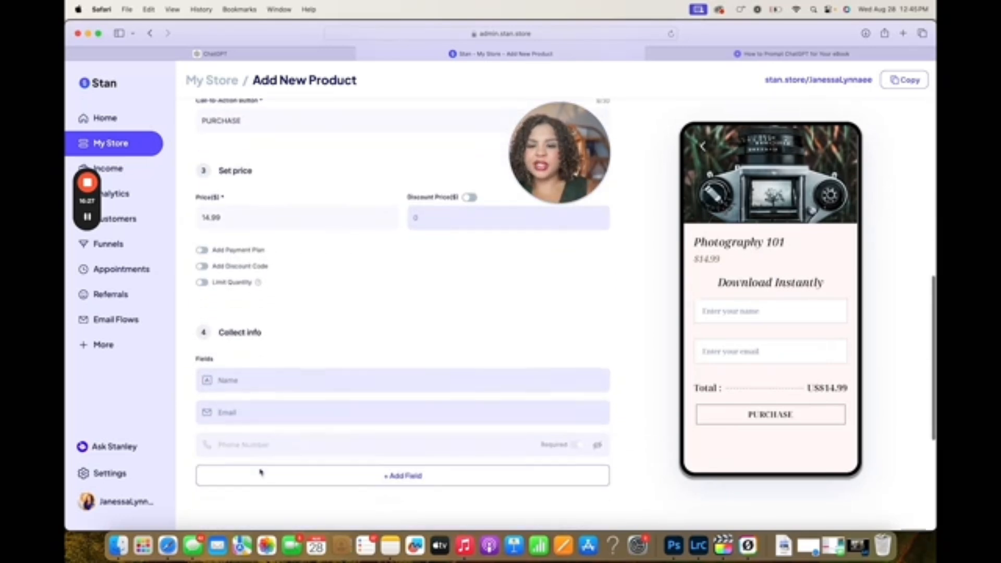
scroll(391, 353, down, 3)
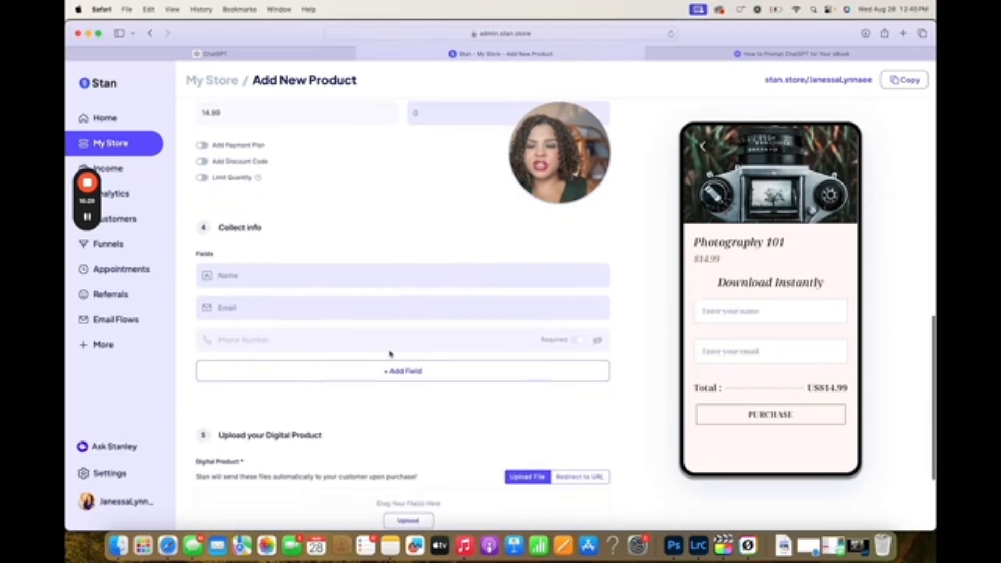
scroll(391, 353, up, 3)
click(202, 270)
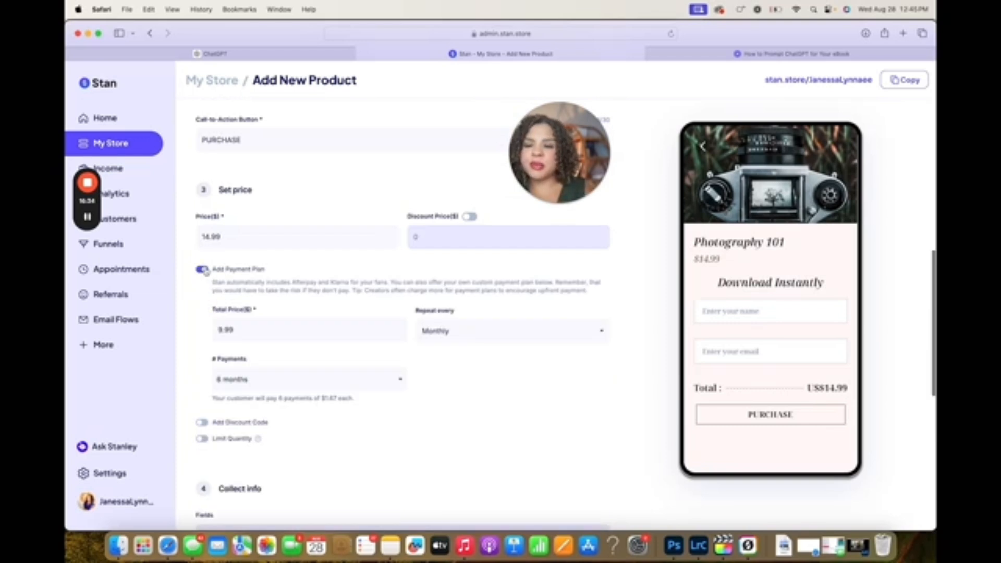
click(202, 271)
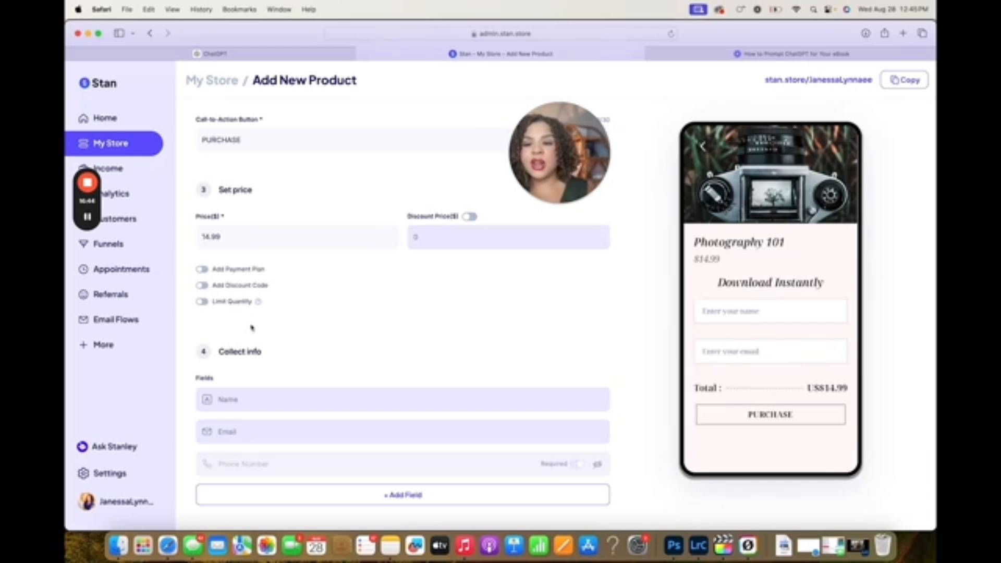
Enable discount codes for the product and add the code "YOUTUBE" with a 10% discount
click(202, 285)
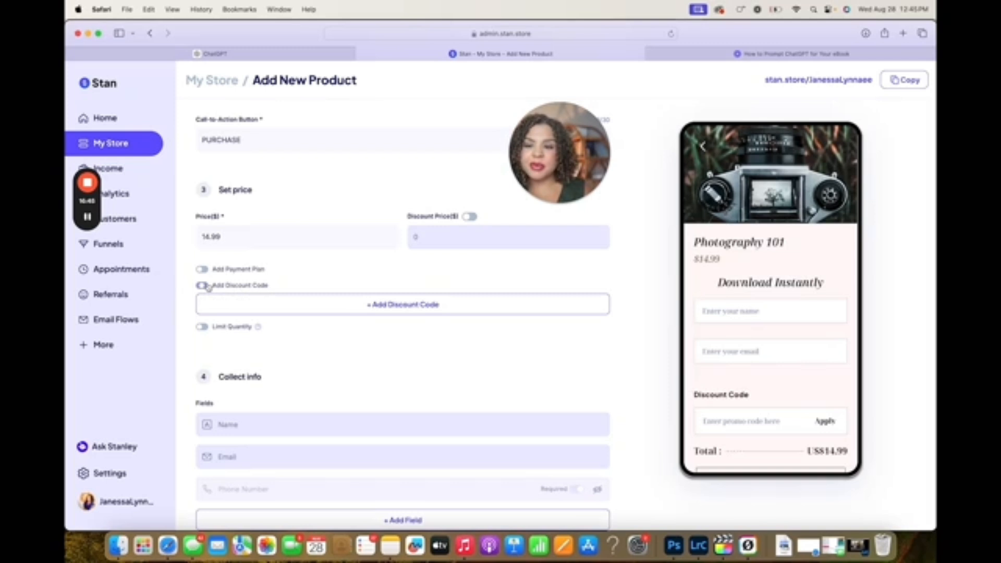
click(315, 313)
text(YO)
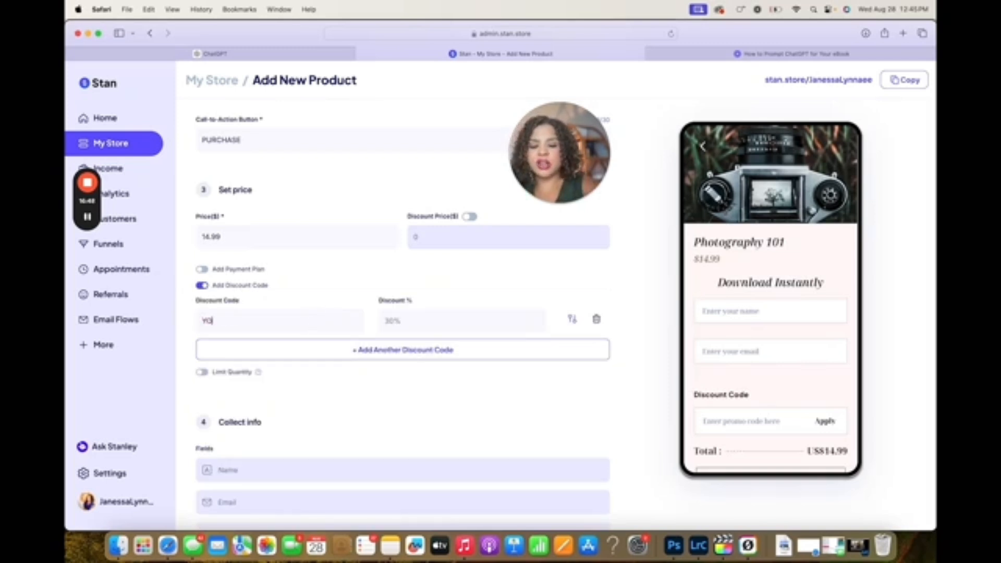
text(UTUBE10)
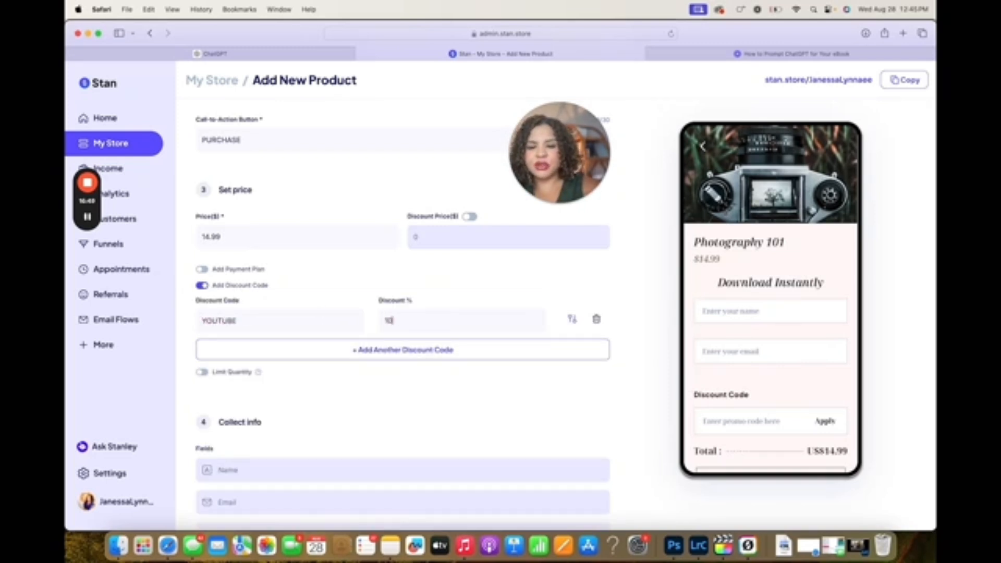
Switch to ChatGPT and copy the e-book description, from its opening paragraph through the final "Editing and Post-Processing" bullet
scroll(557, 378, down, 10)
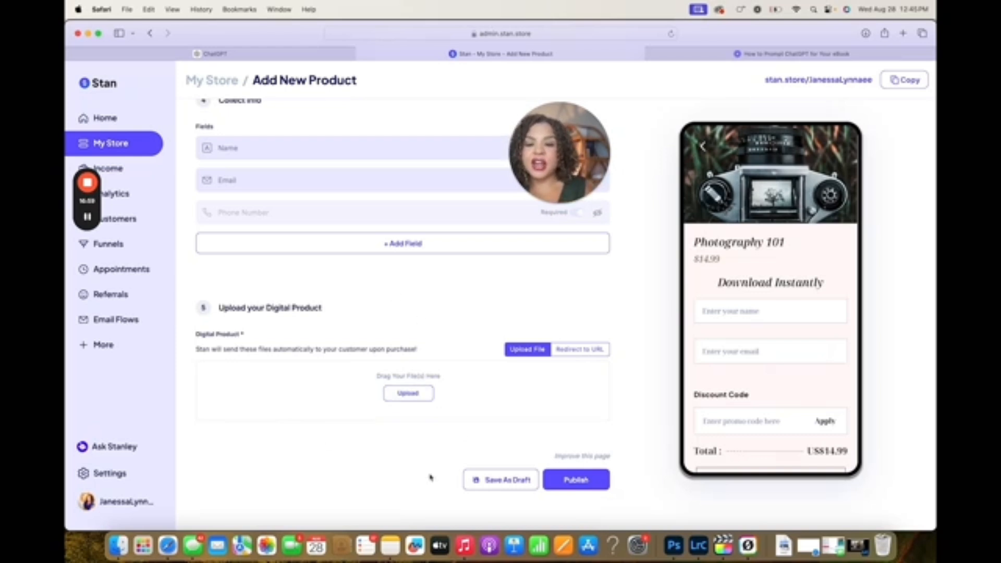
scroll(369, 456, up, 15)
click(315, 56)
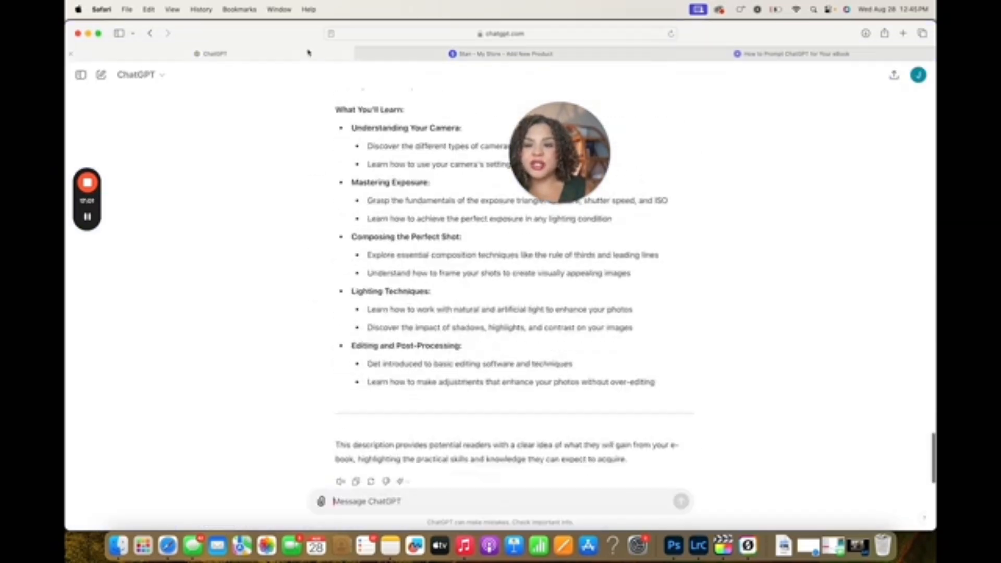
scroll(445, 360, down, 3)
scroll(446, 363, up, 8)
scroll(446, 363, up, 2)
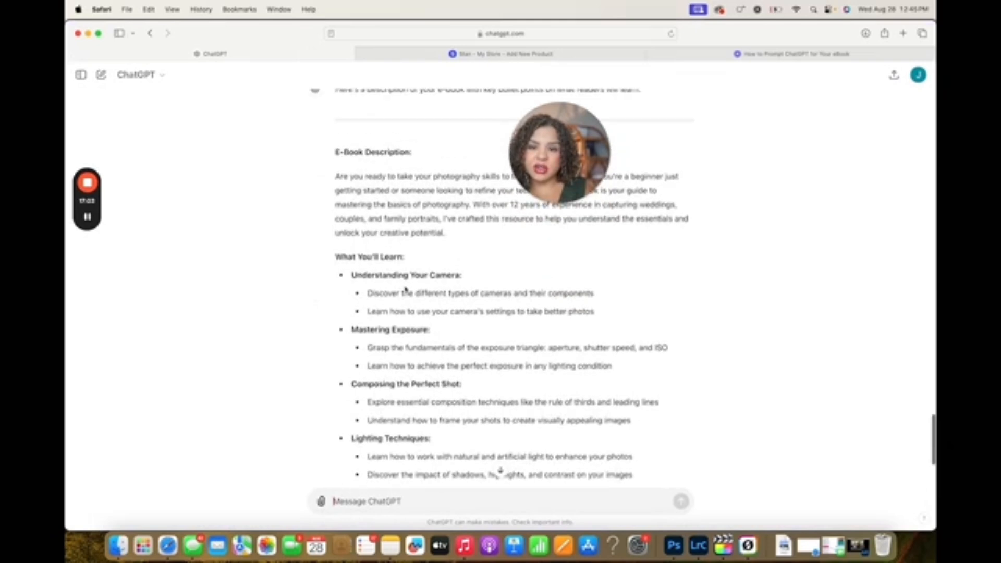
drag(337, 176, 656, 345)
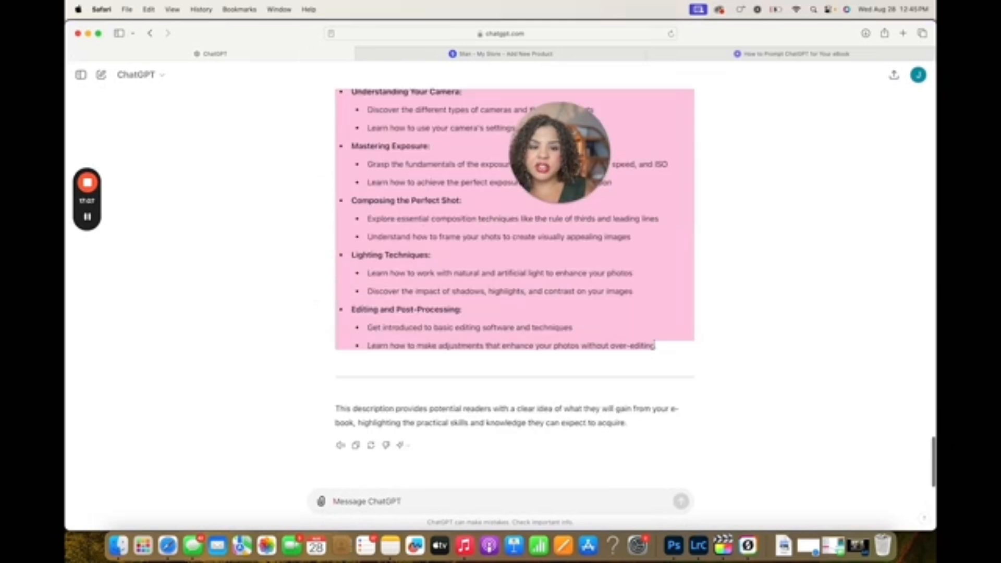
Return to the Stan product form and paste the copied e-book description into the description body
click(514, 53)
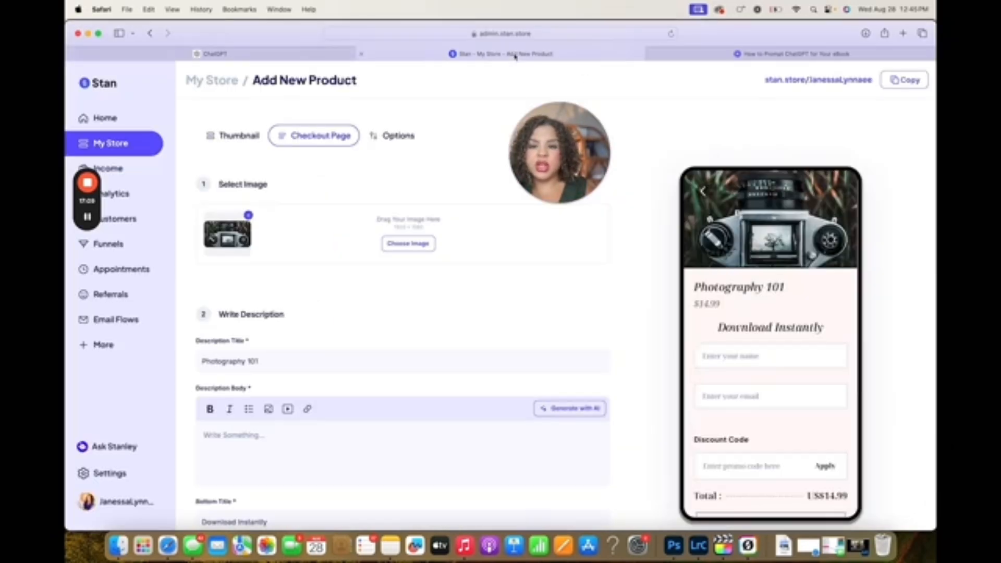
key(super+v)
scroll(295, 450, down, 5)
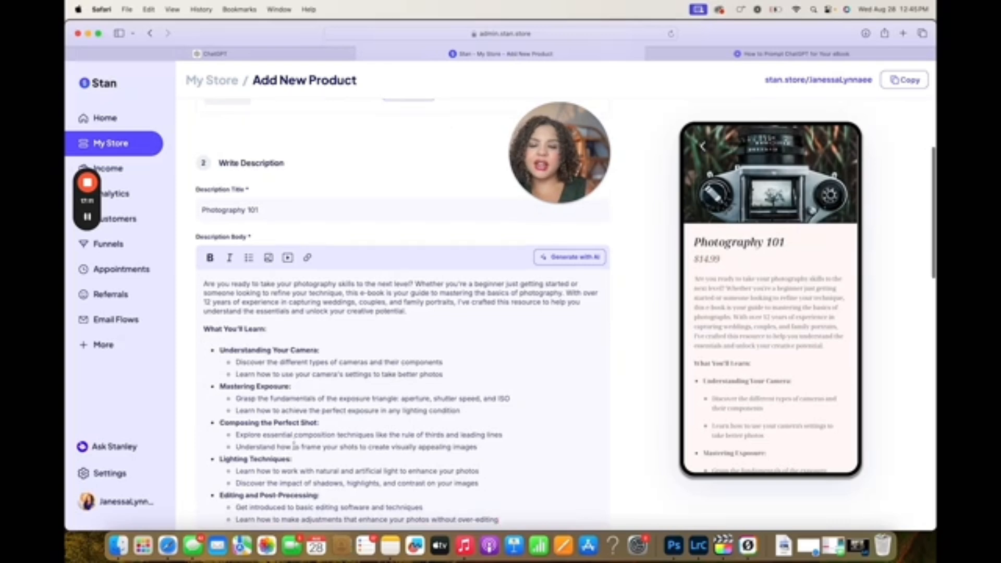
Review the pasted description in the checkout page preview and check the remaining form sections down to the digital product upload
scroll(795, 398, down, 8)
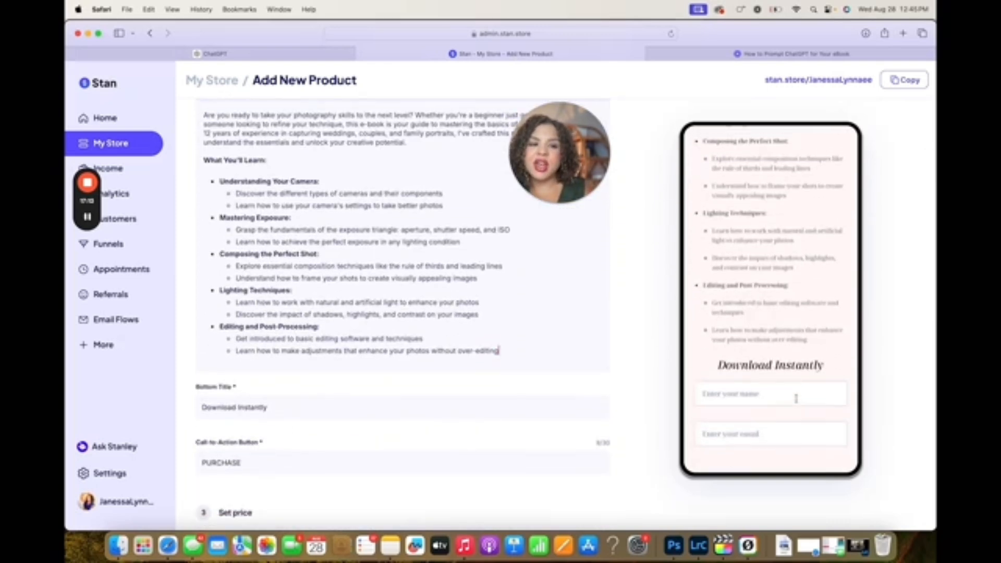
scroll(772, 315, up, 8)
scroll(772, 315, up, 5)
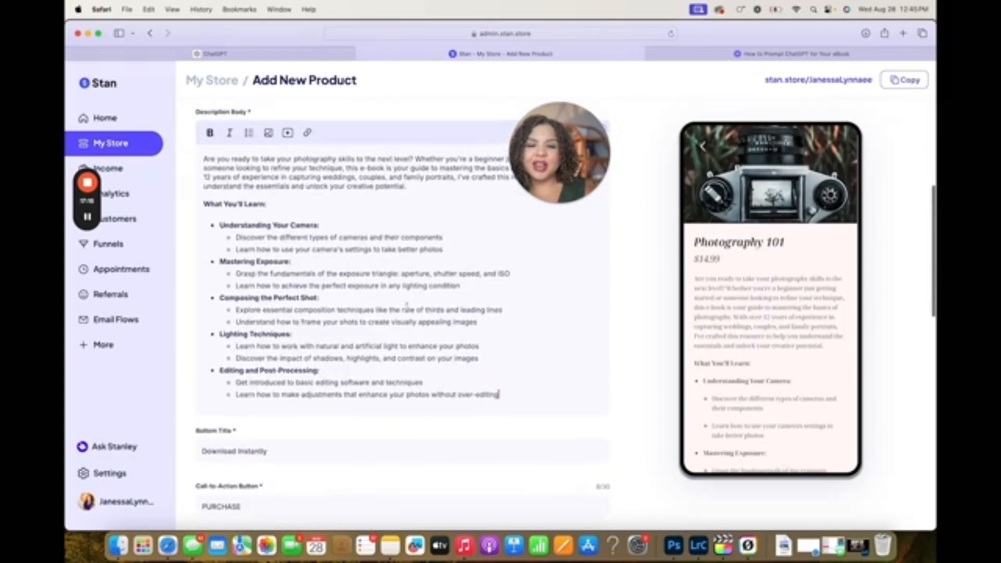
scroll(407, 307, up, 5)
scroll(406, 306, down, 20)
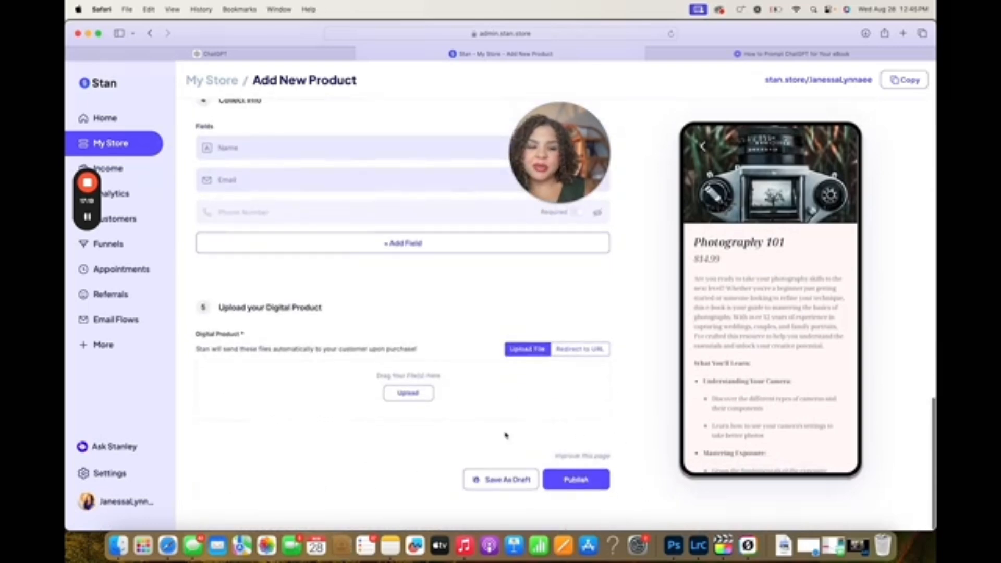
scroll(478, 252, up, 20)
scroll(482, 256, down, 20)
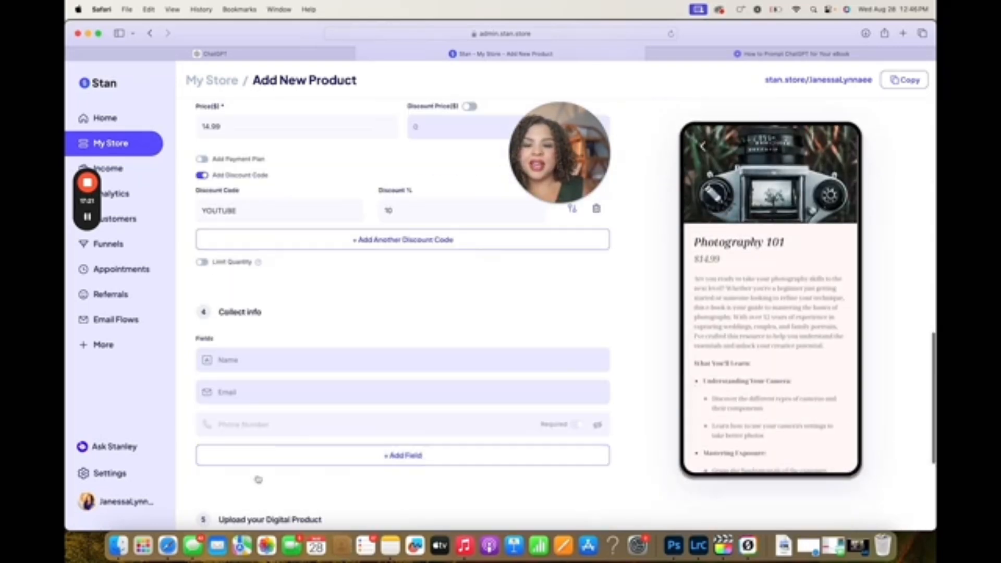